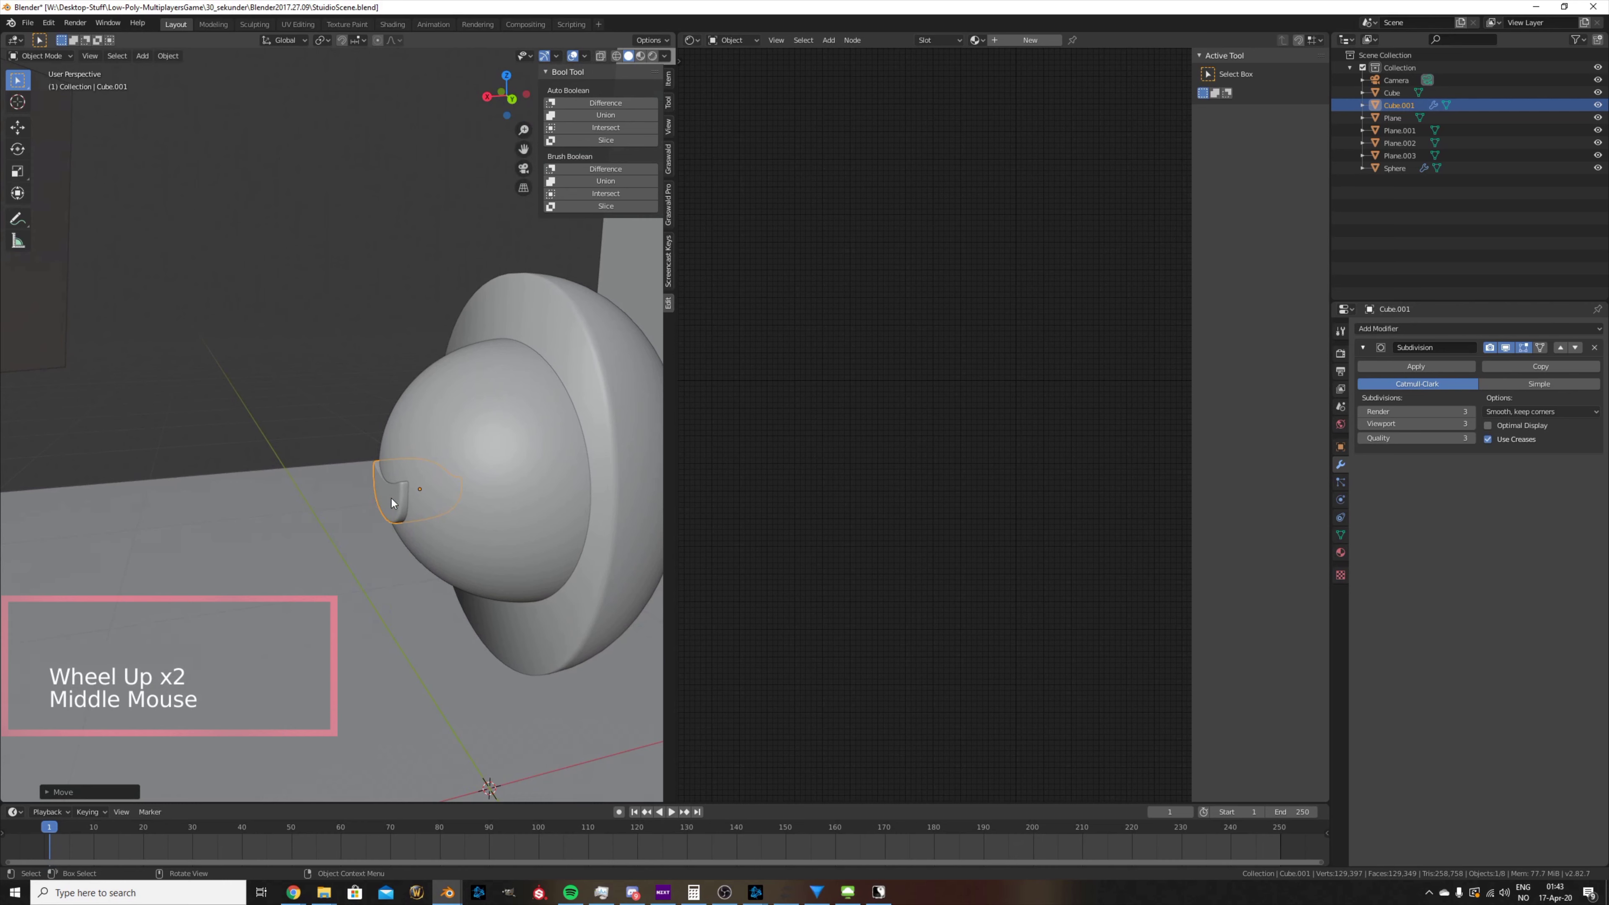
- Cut the mouth block out of the yolk sphere with a Brush Boolean Difference
shift+click(503, 412)
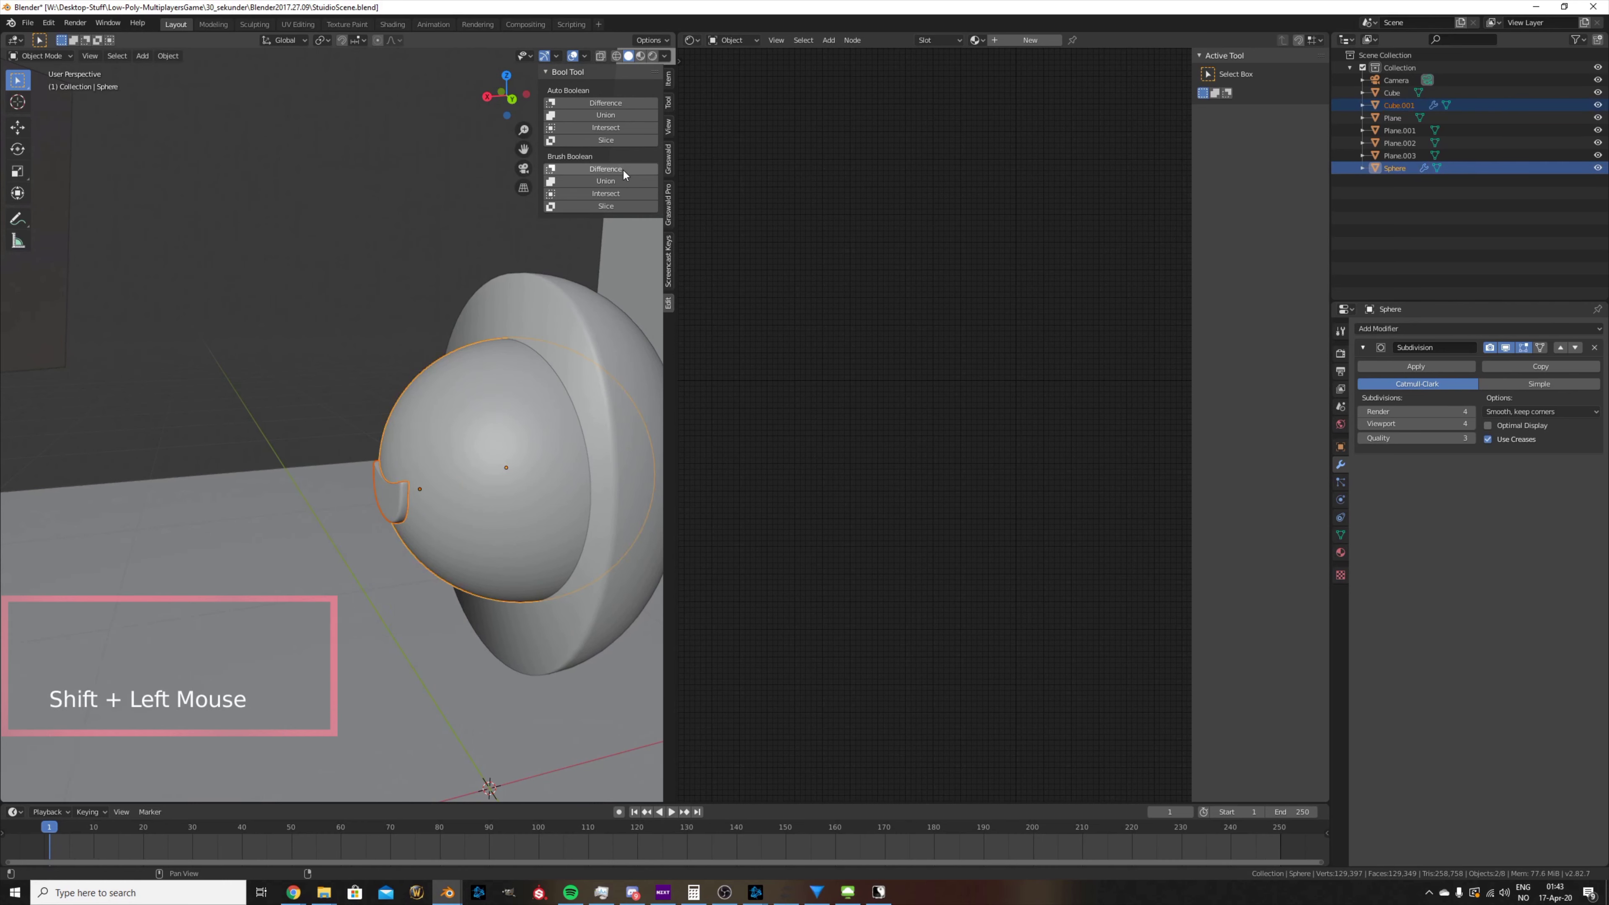
click(582, 168)
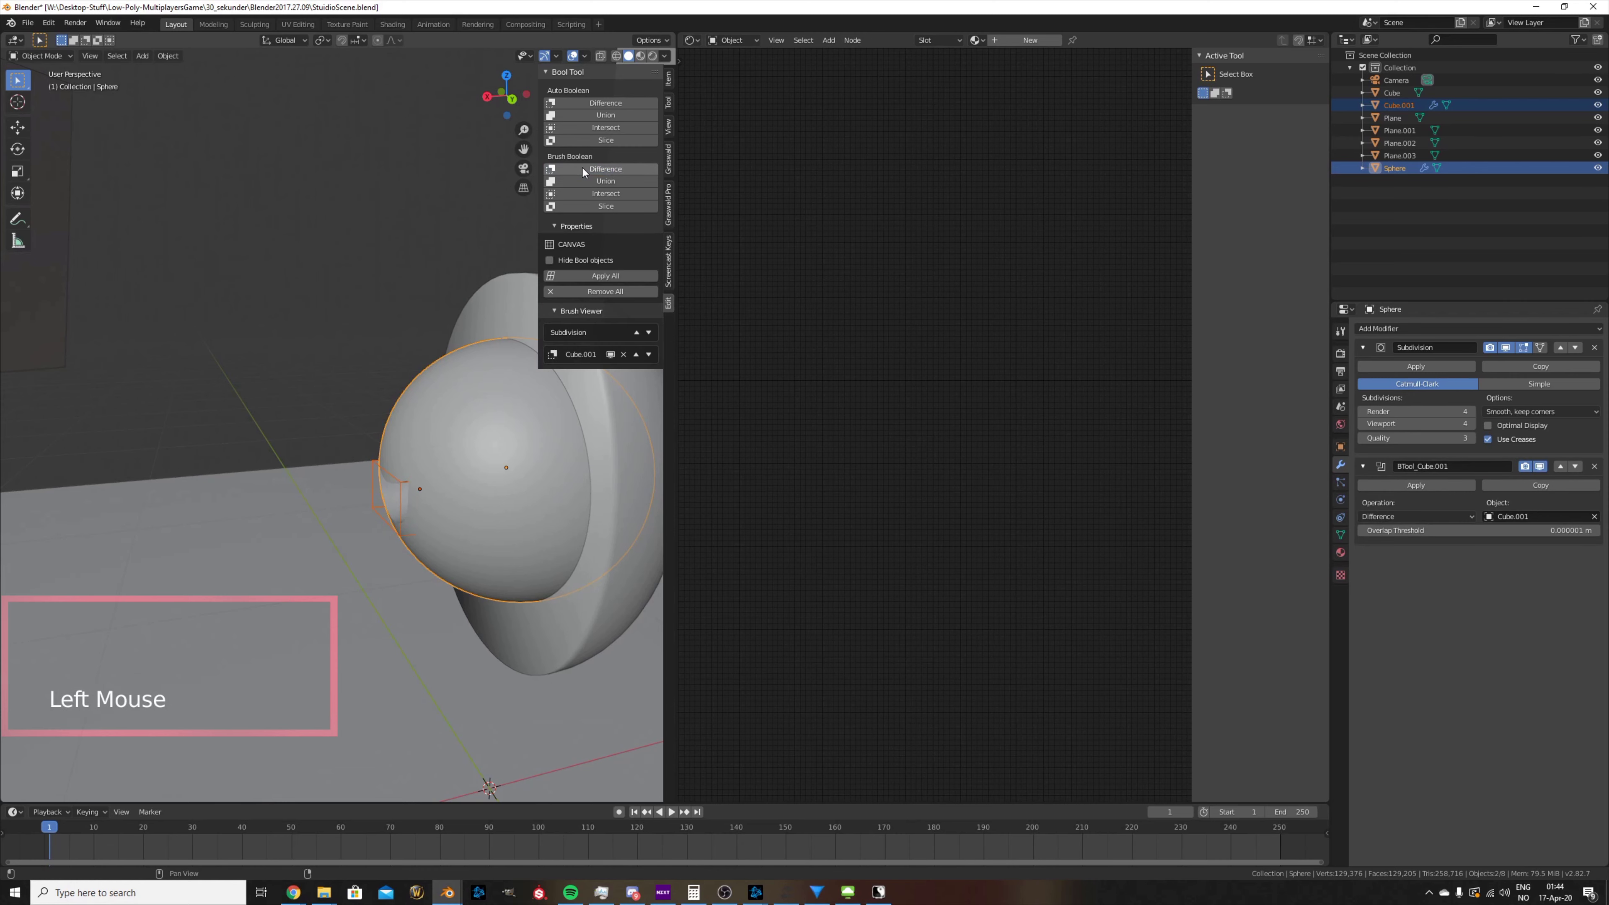
- Add a UV sphere for an eye and scale it down to less than the yolk's size
middle_drag(409, 404, 297, 427)
scroll(358, 397, down, 2)
key(shift+a)
mouse_move(334, 438)
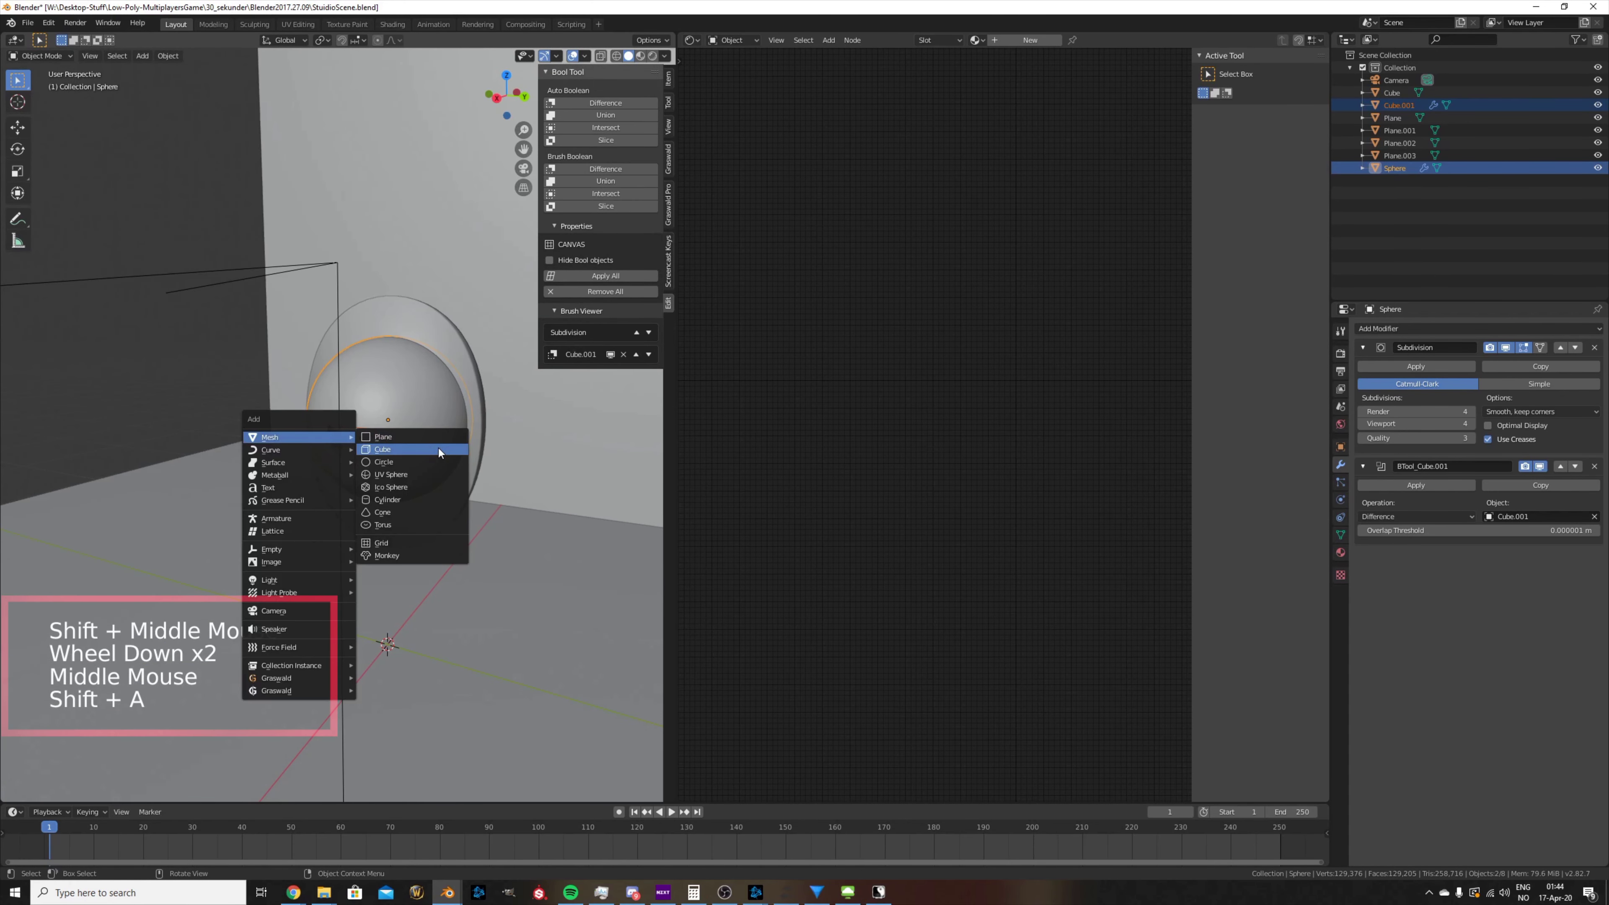
click(419, 475)
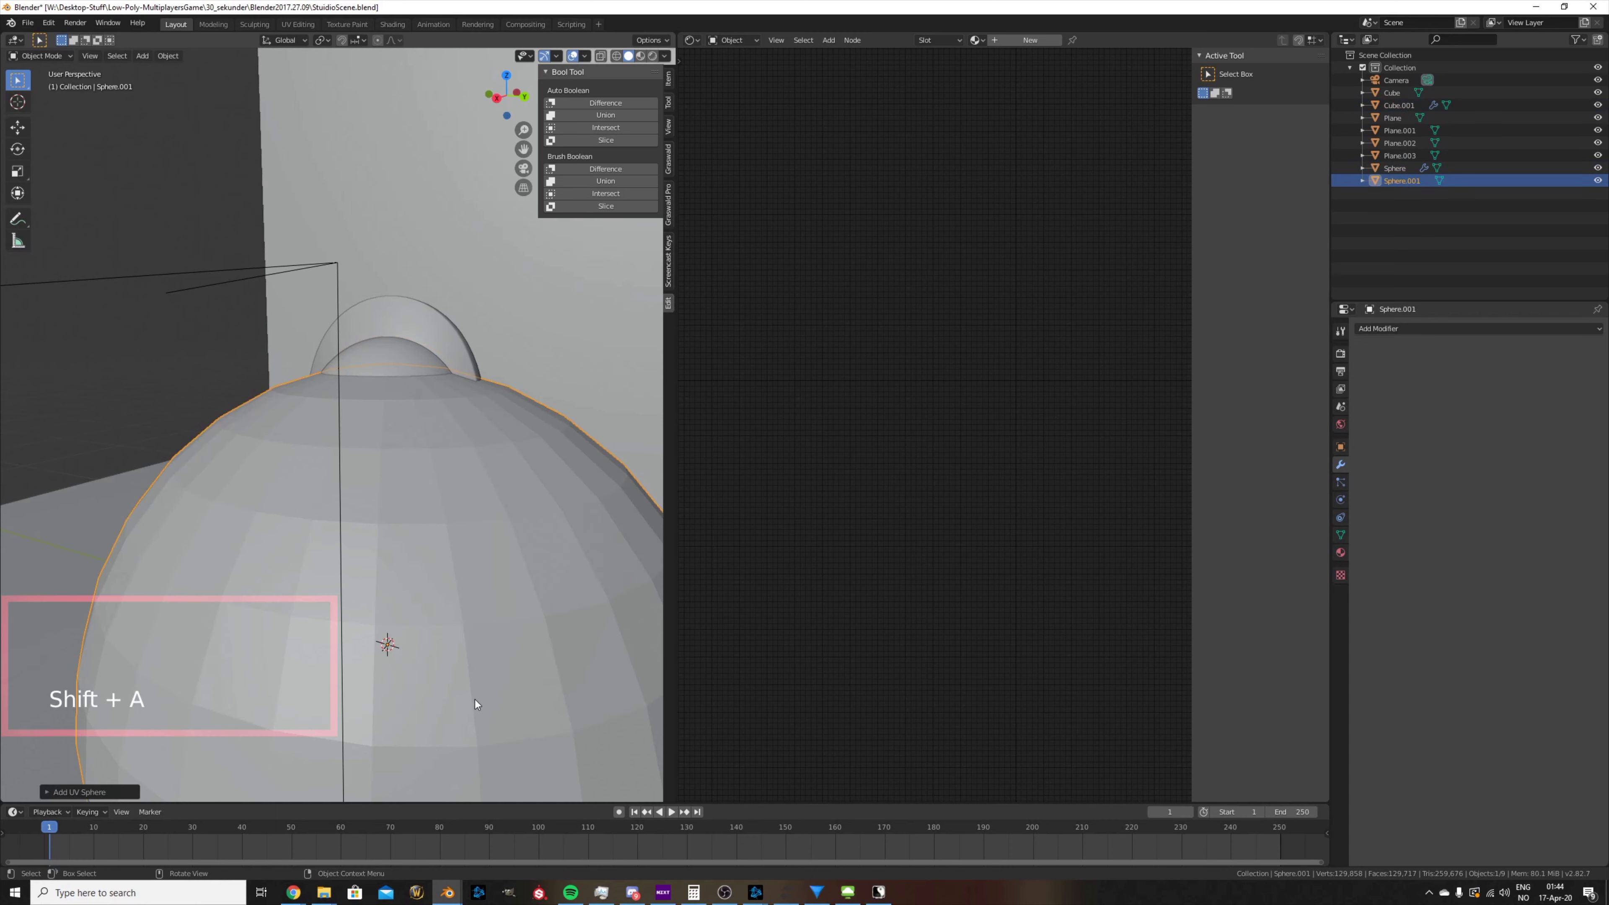
key(s)
click(387, 631)
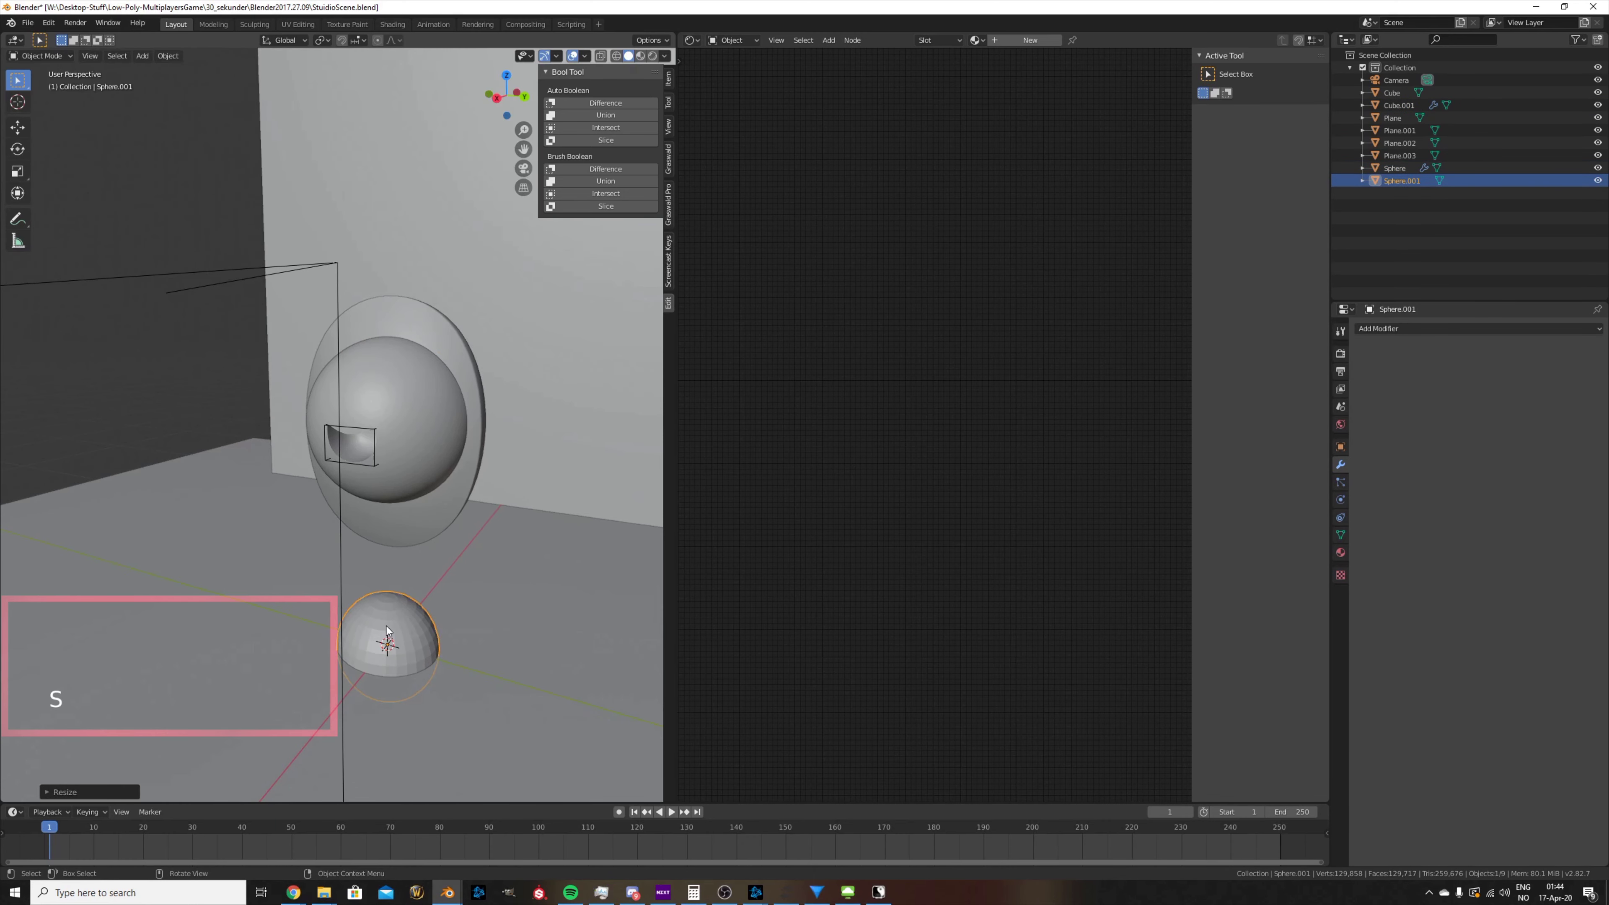
- Raise the eye sphere about 0.91 m along Z and bring it forward onto the upper part of the yolk
key(g)
key(z)
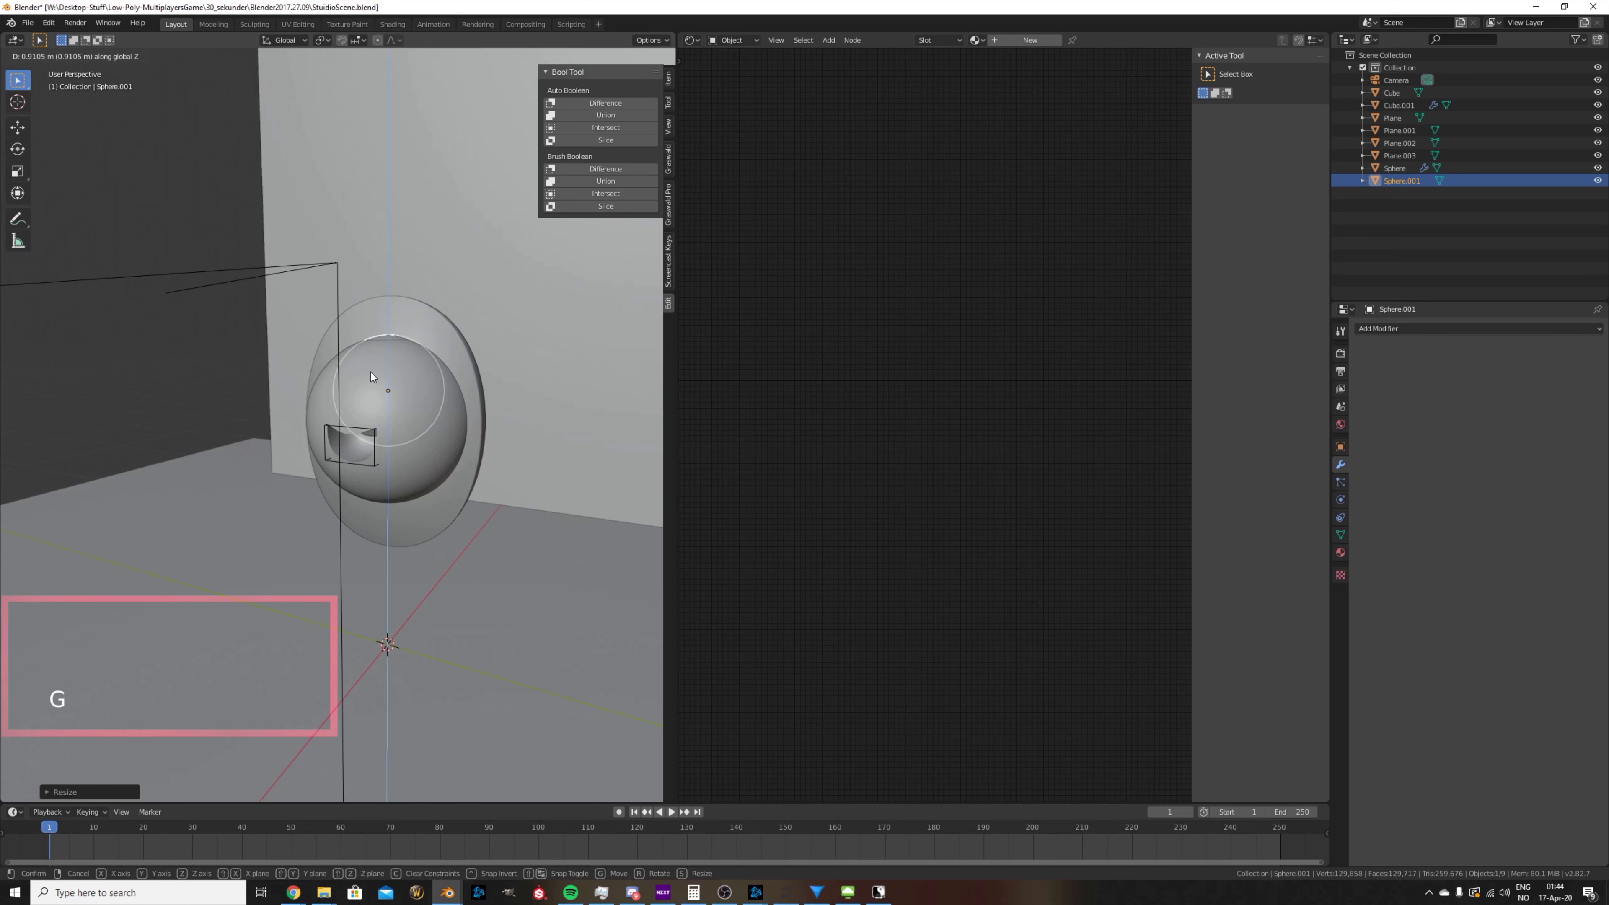
click(371, 372)
key(g)
click(347, 390)
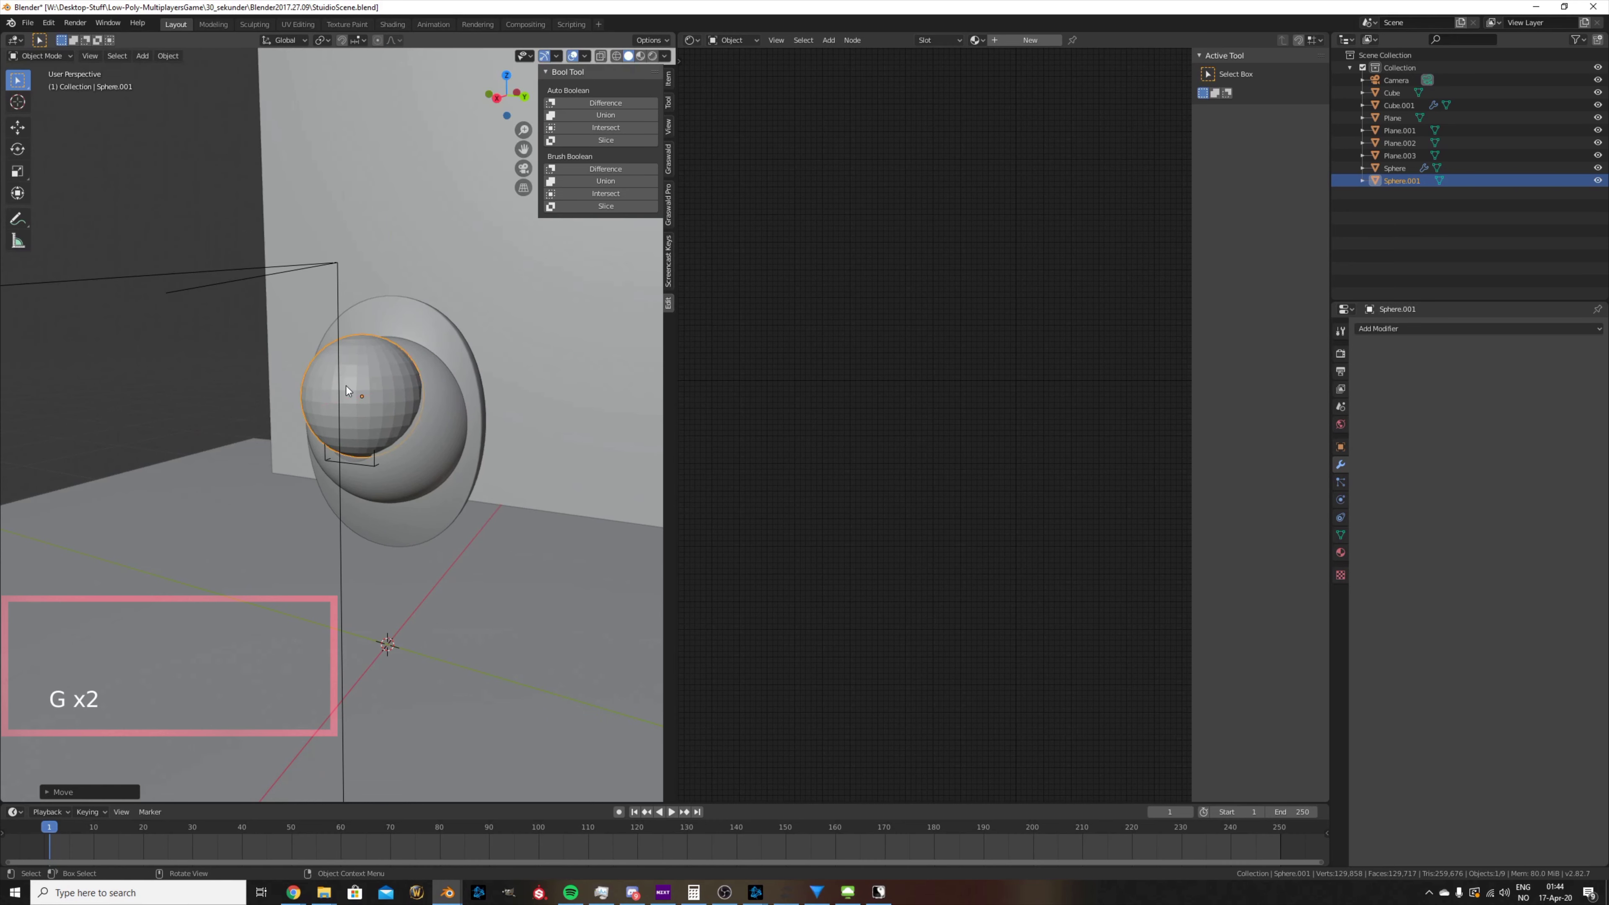
- Shrink the eye sphere and shift it about -0.09 m along Y to one side of the face
key(s)
click(433, 438)
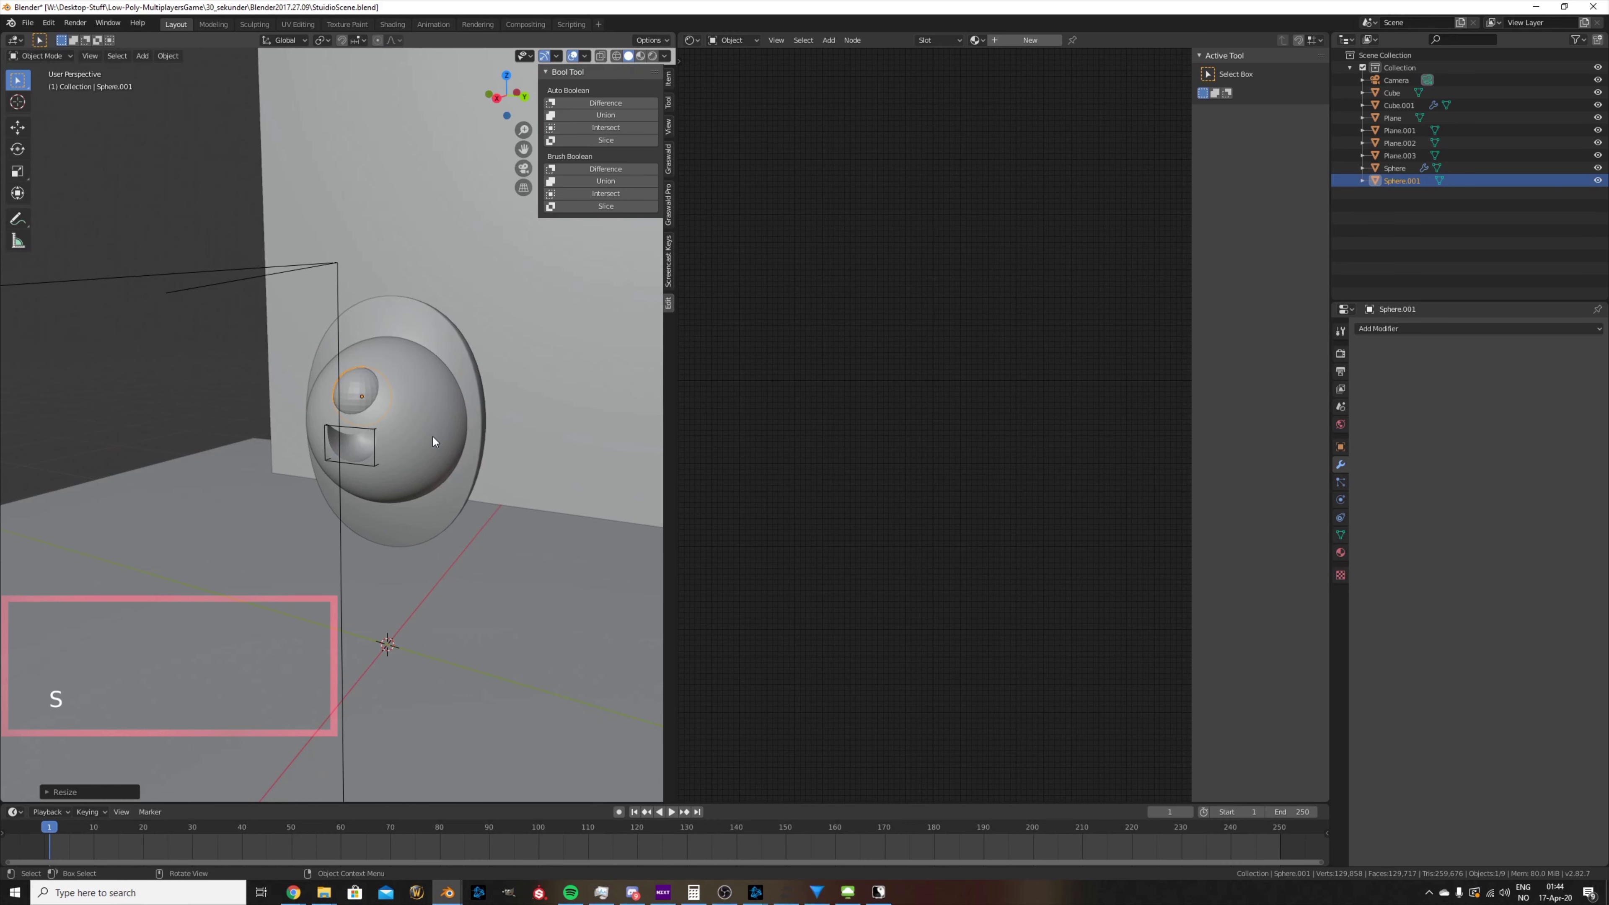
key(g)
key(y)
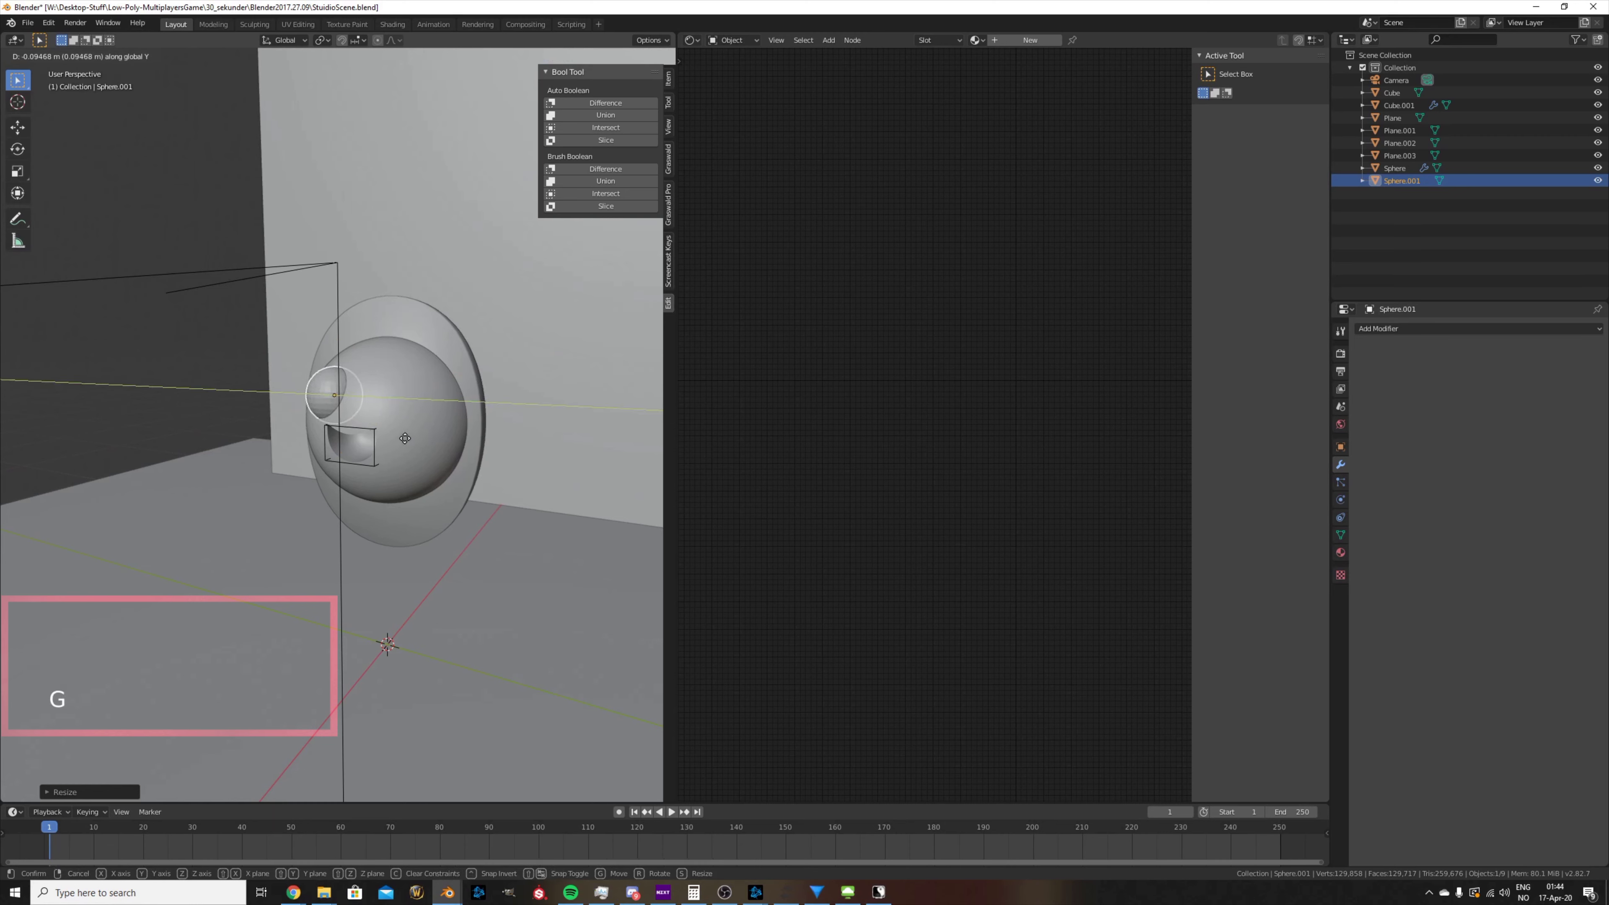
click(407, 437)
- Scale the eye sphere down to about 0.64 and nudge it slightly along X
middle_drag(431, 433, 473, 484)
key(s)
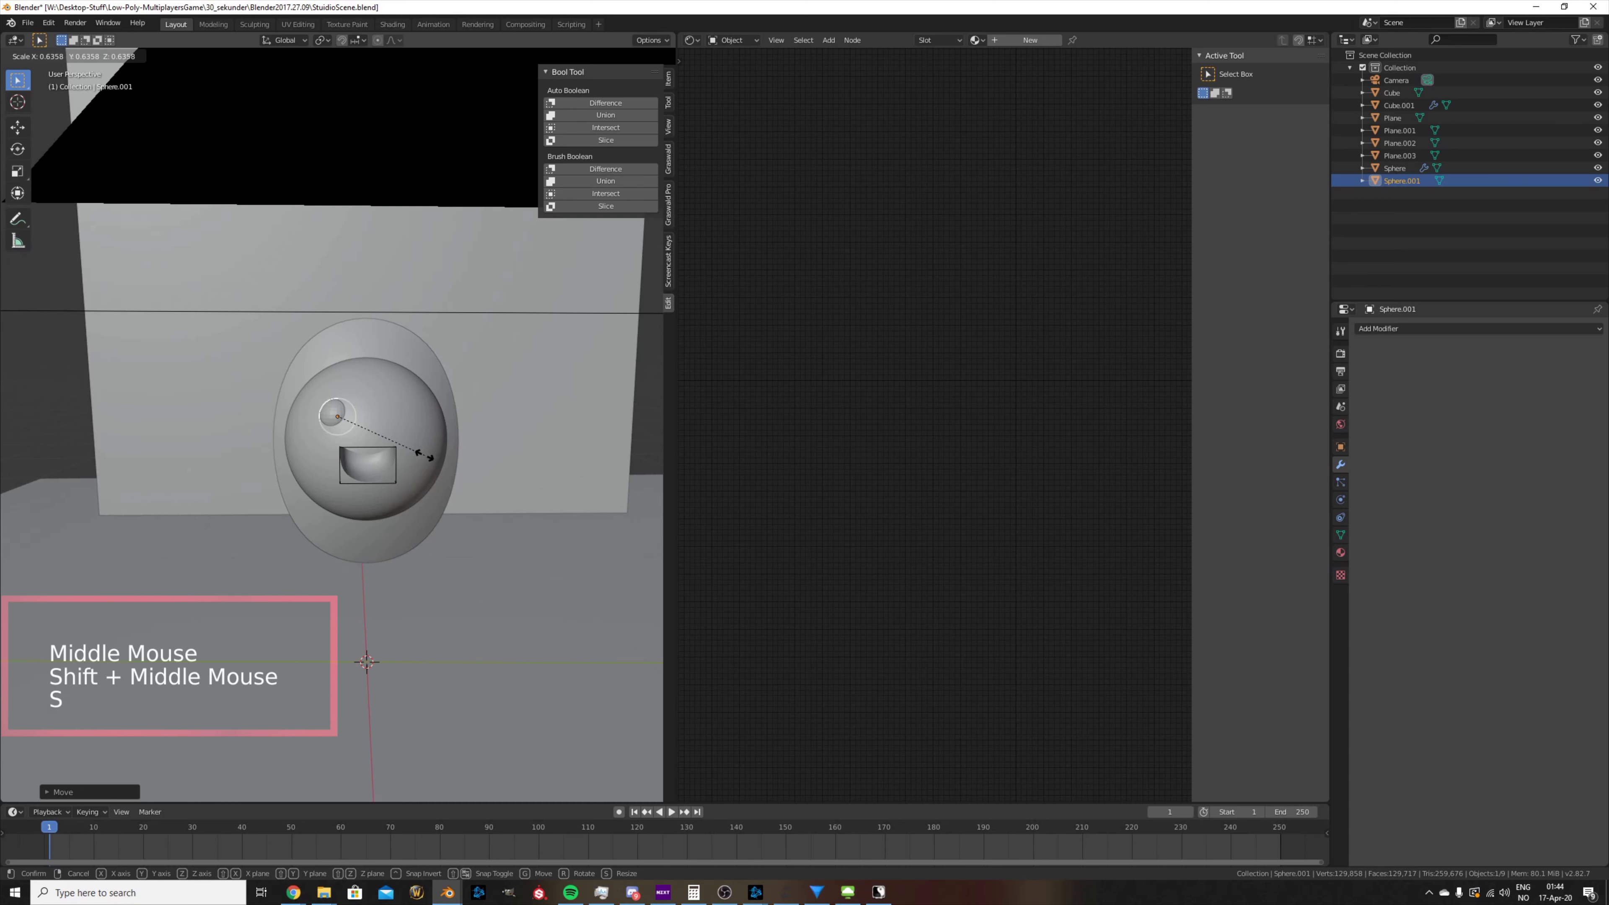
click(425, 456)
key(g)
key(x)
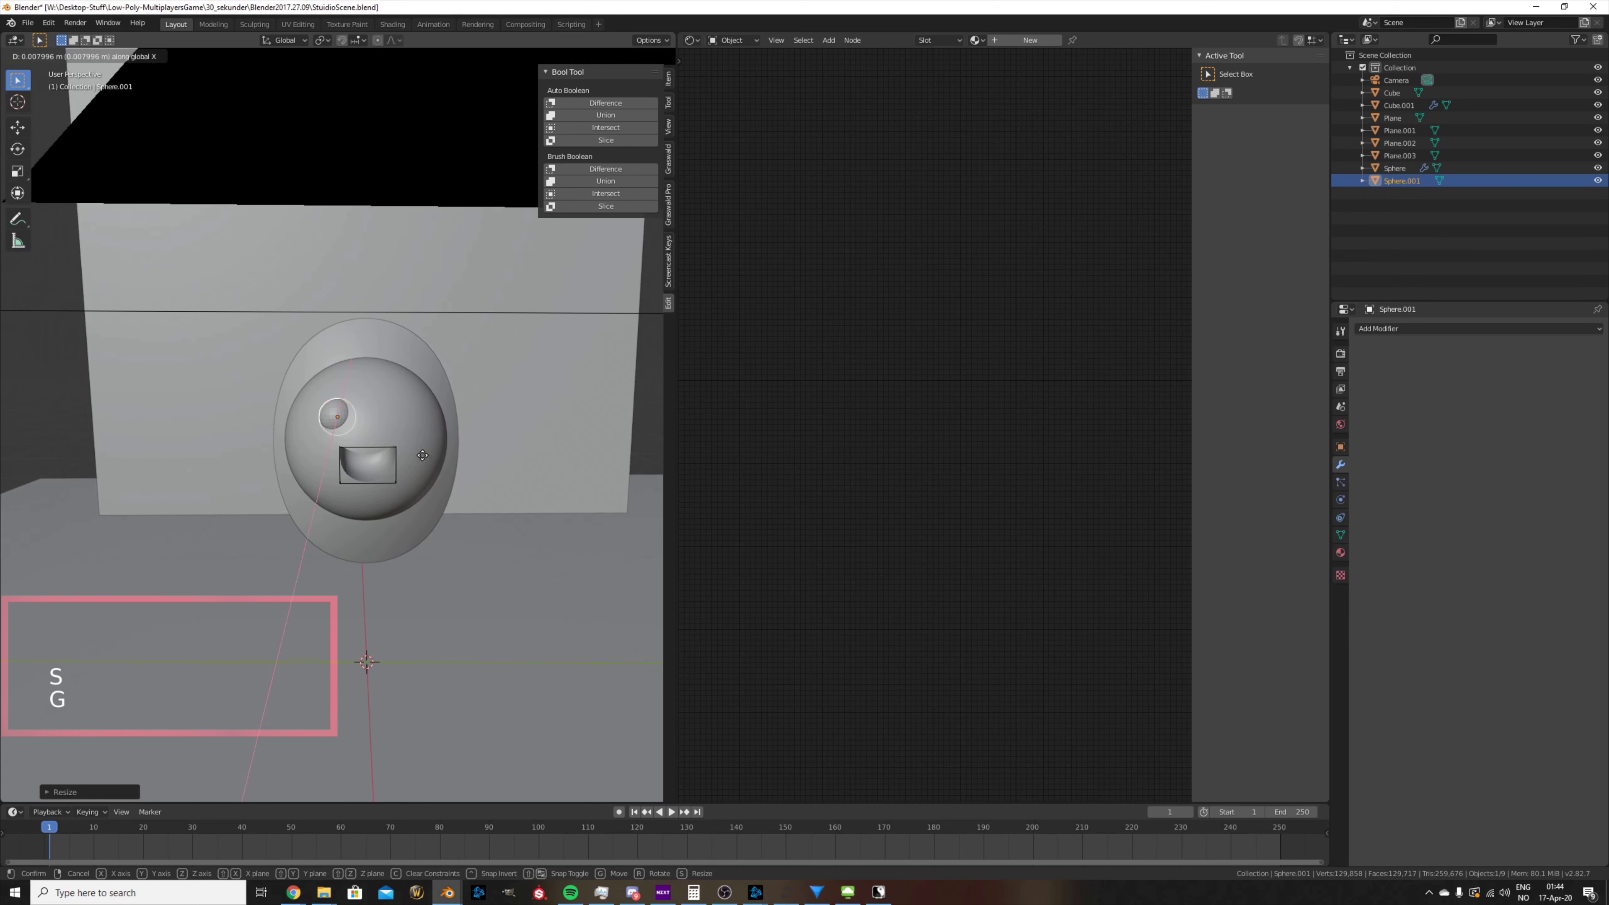
click(421, 457)
- Push the eye sphere about -0.025 m along X so it sits partly embedded in the yolk
middle_drag(421, 456, 329, 447)
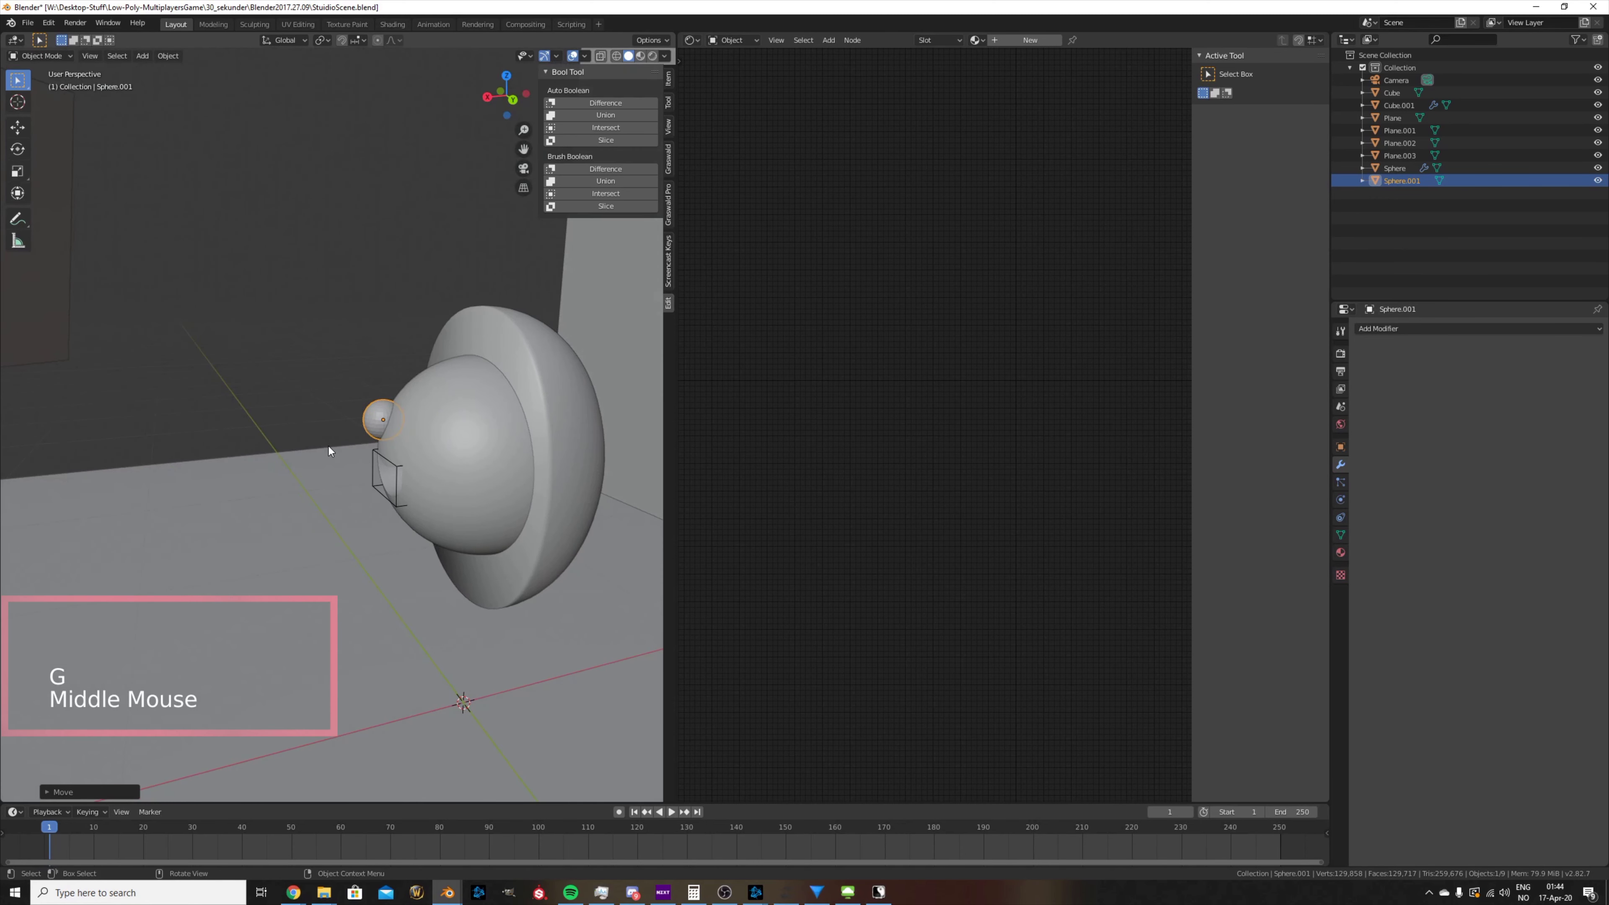
key(g)
key(x)
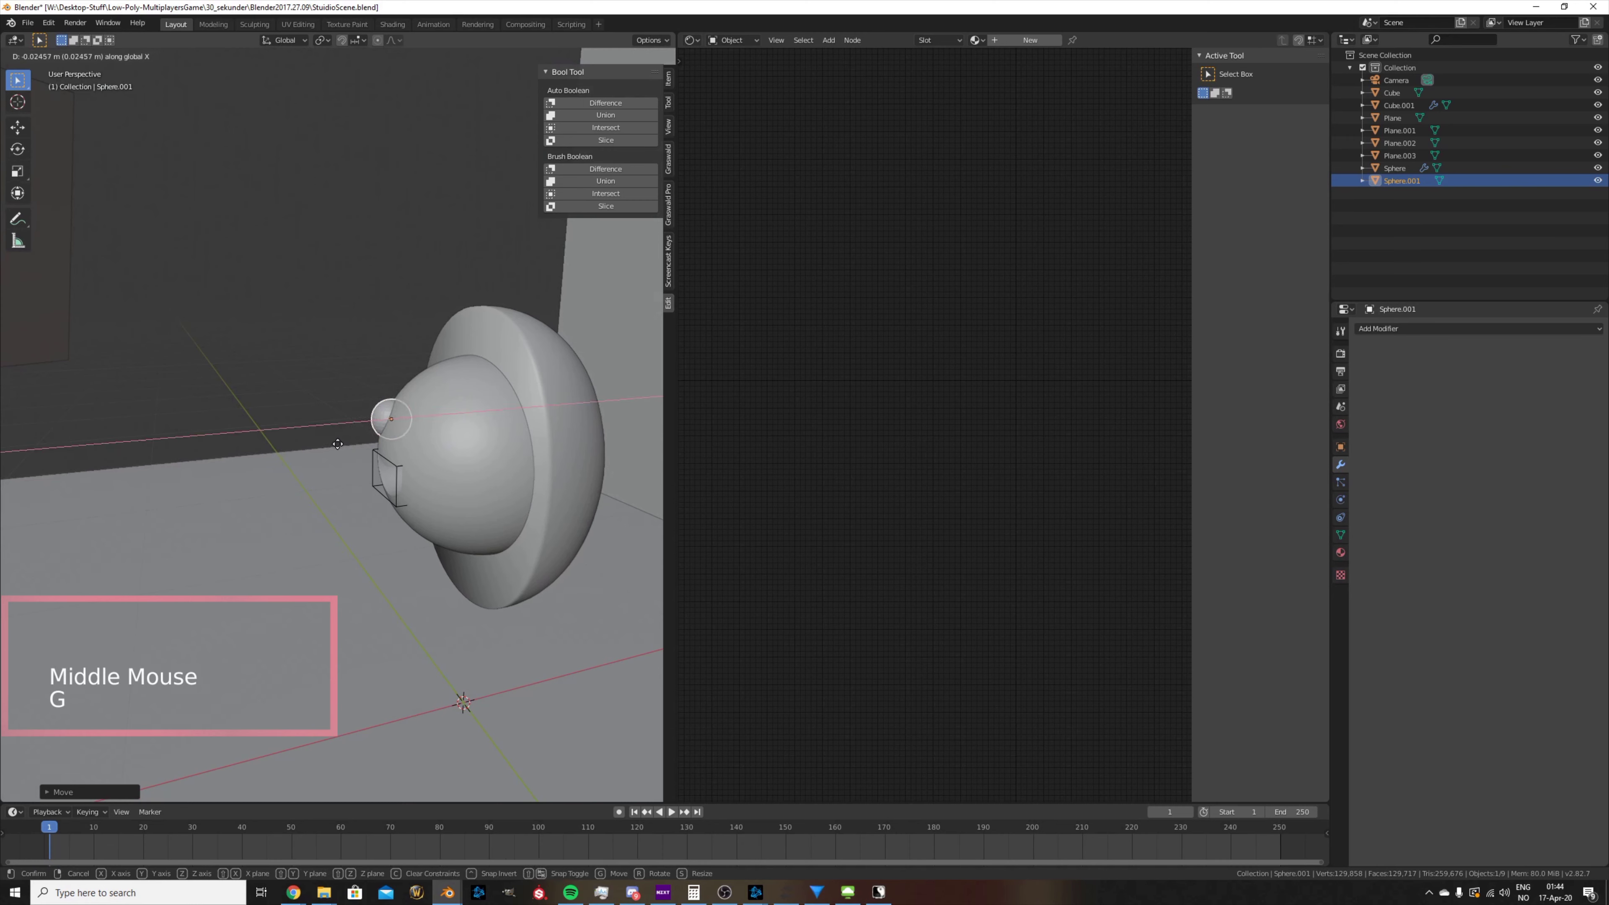
click(337, 445)
- Duplicate the eye about 0.19 m along Y for the second eye and scale the copy up slightly
middle_drag(383, 455, 511, 433)
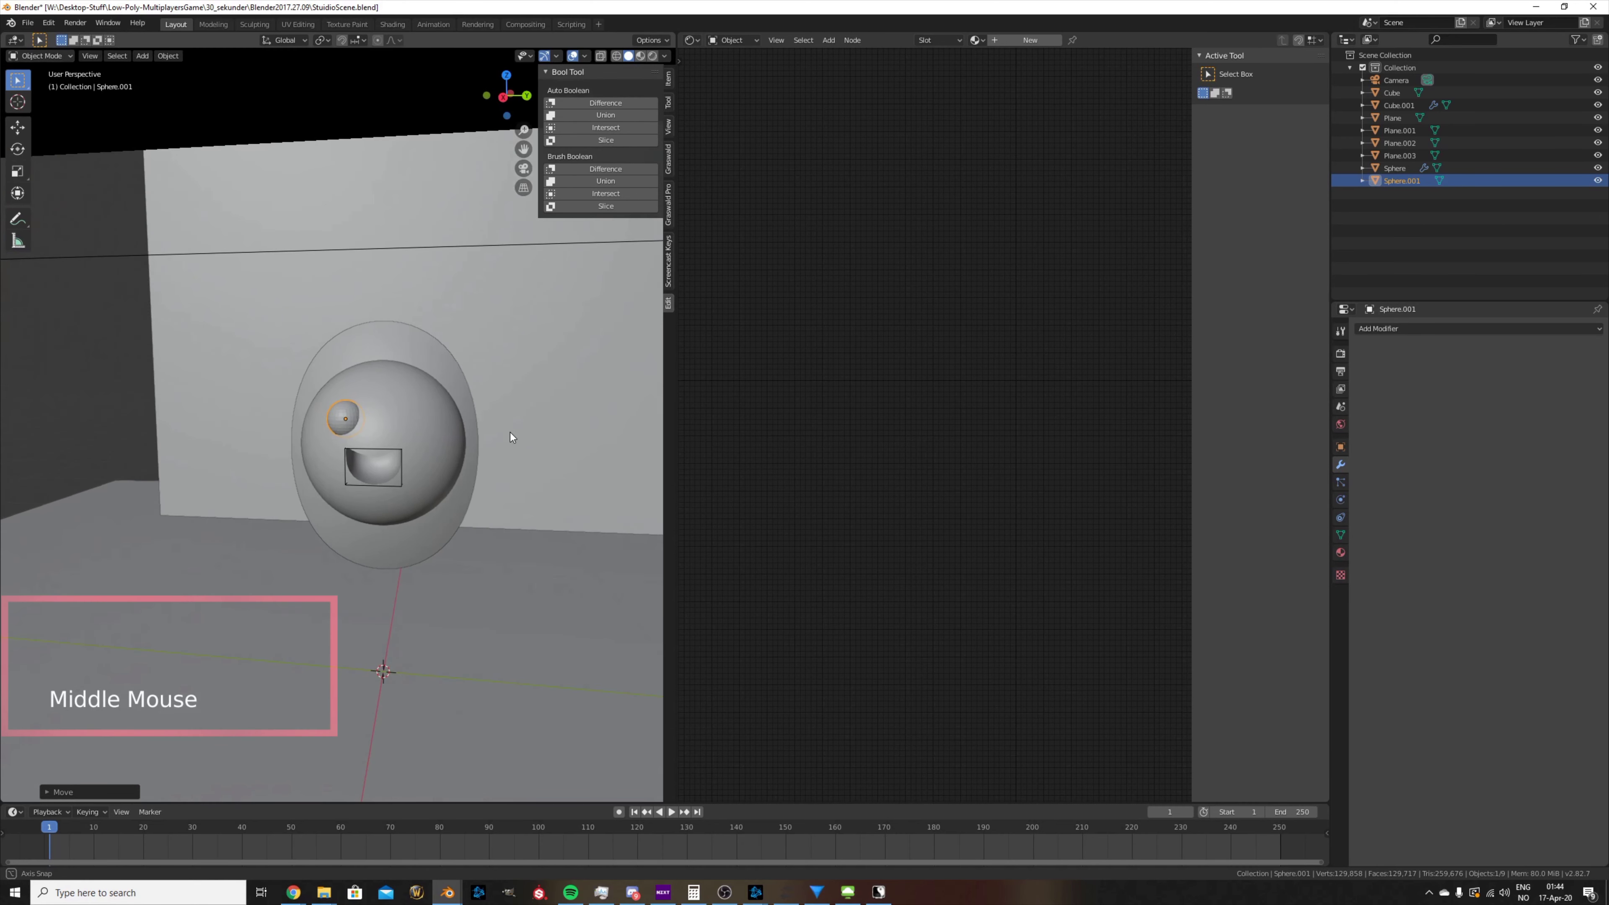
key(shift+d)
key(x)
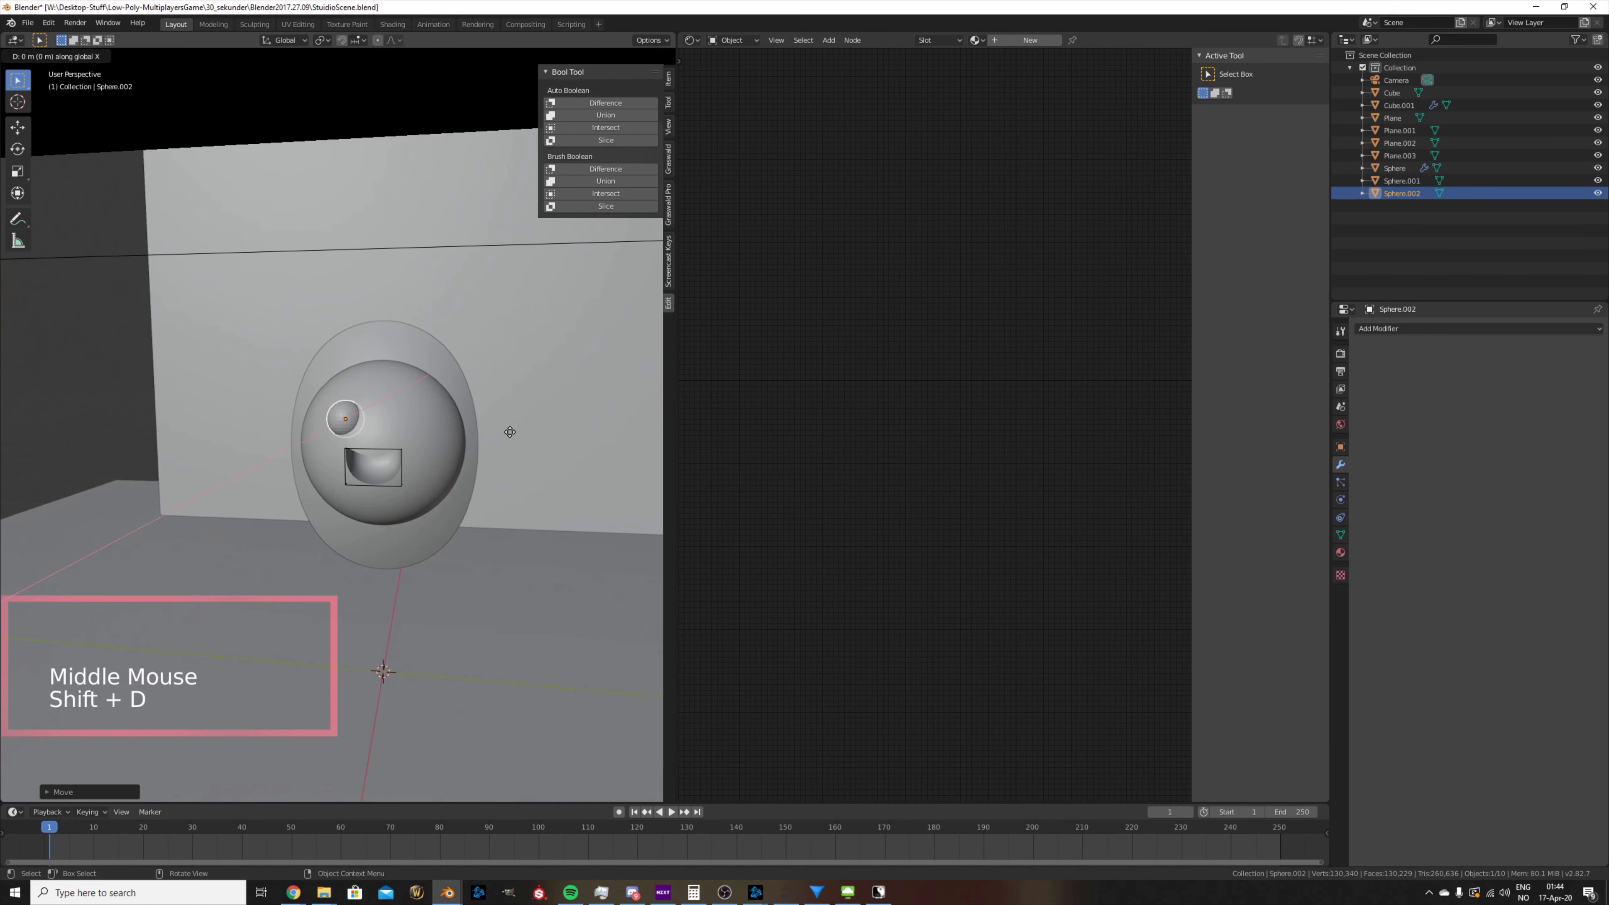
key(y)
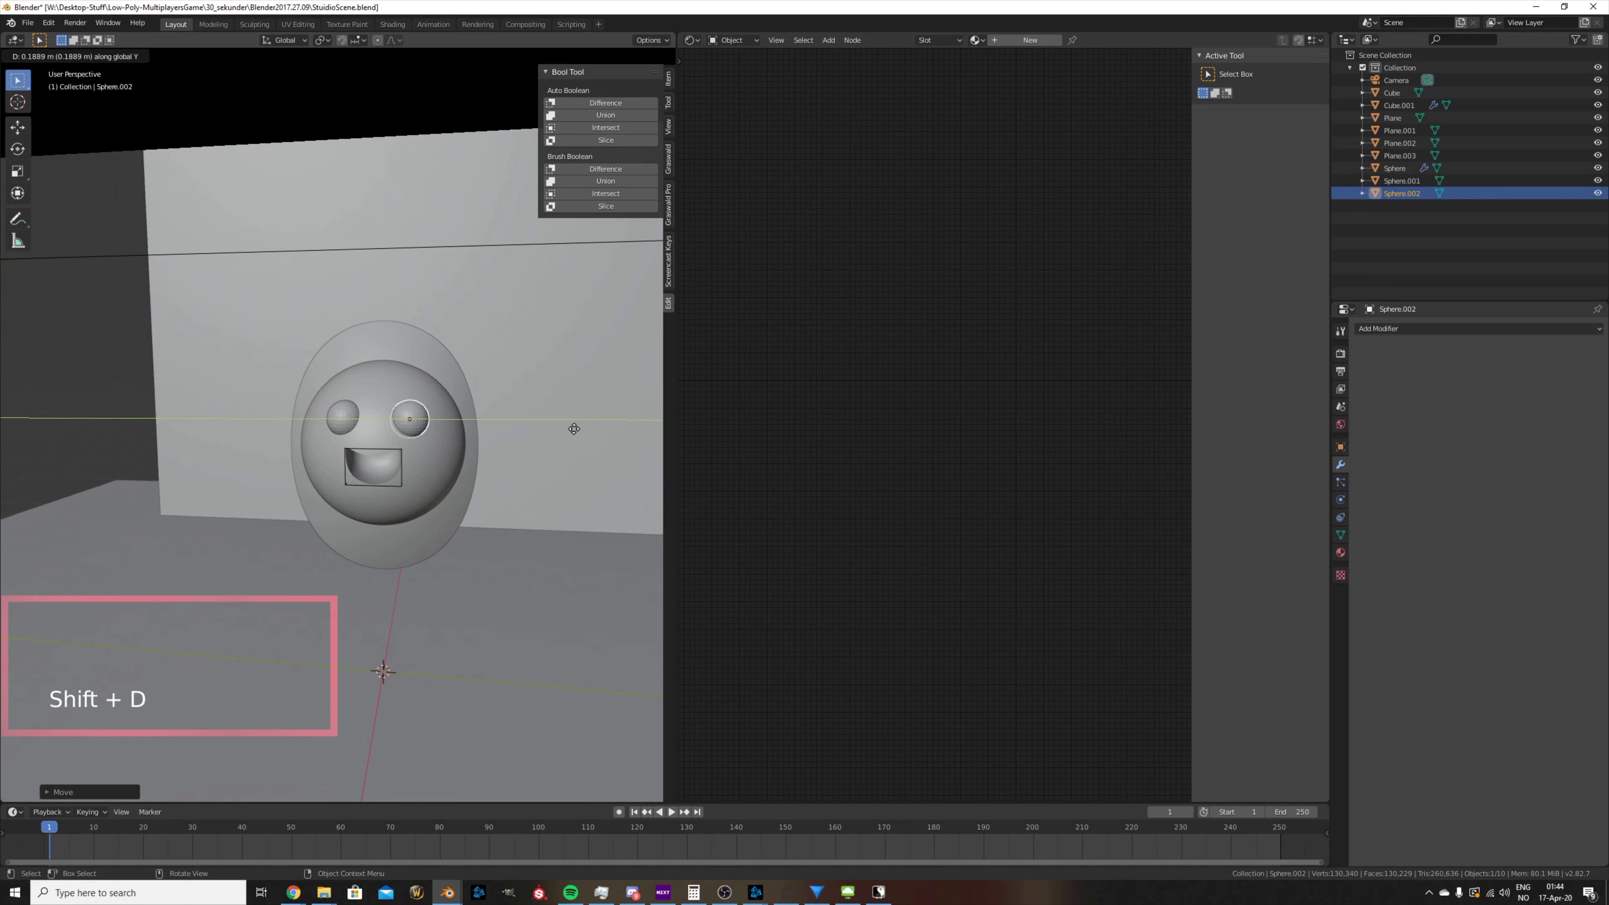
click(575, 429)
key(s)
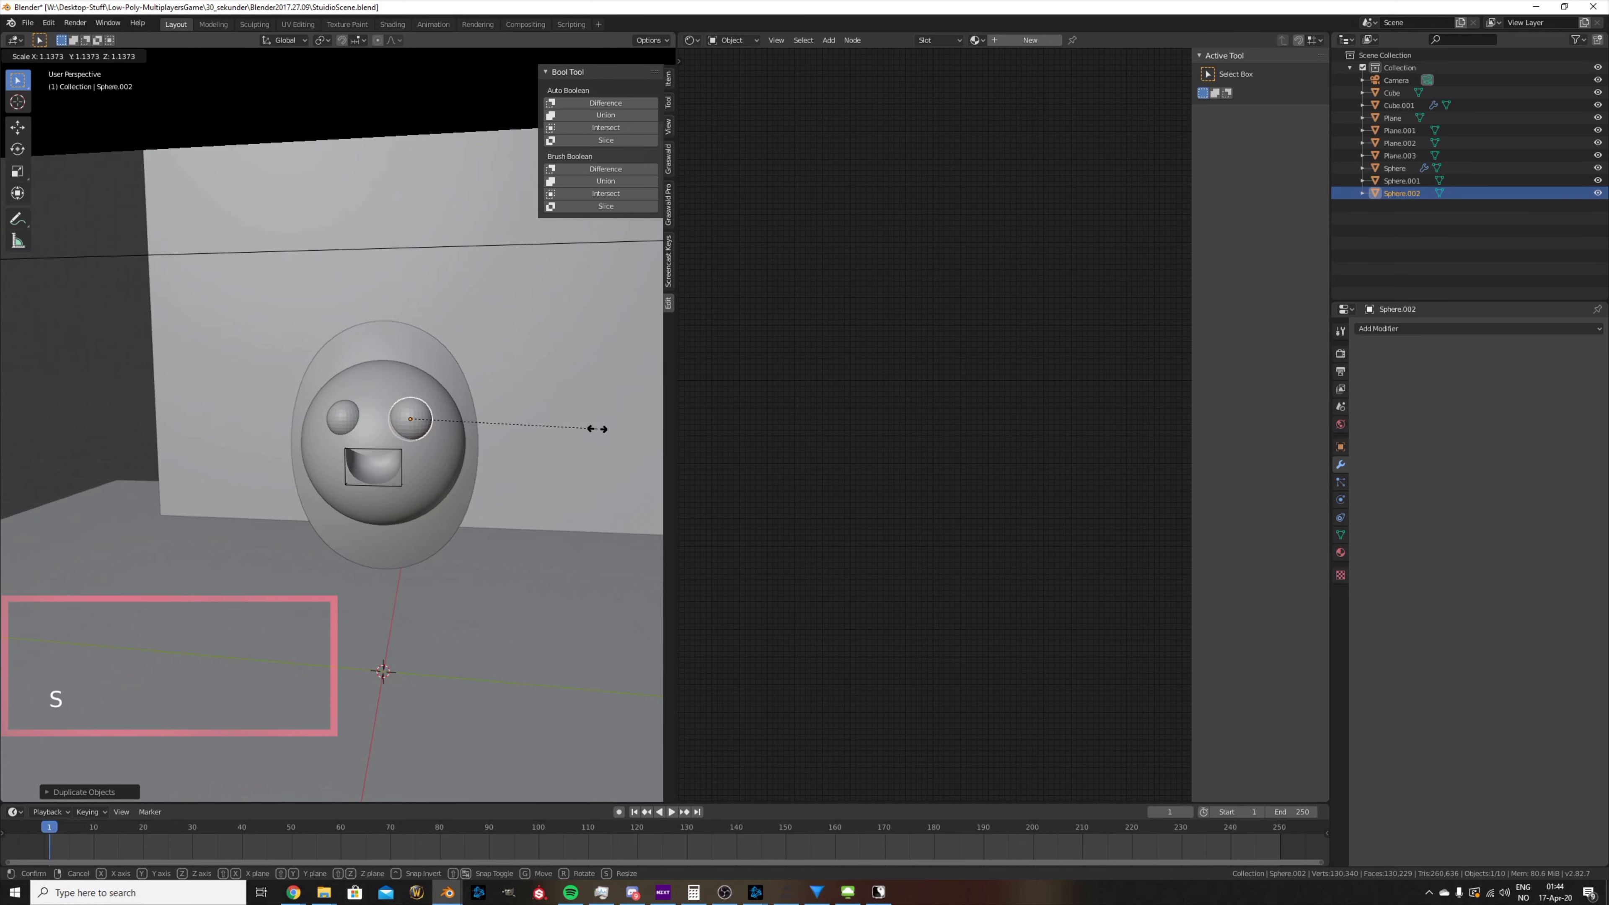
click(607, 429)
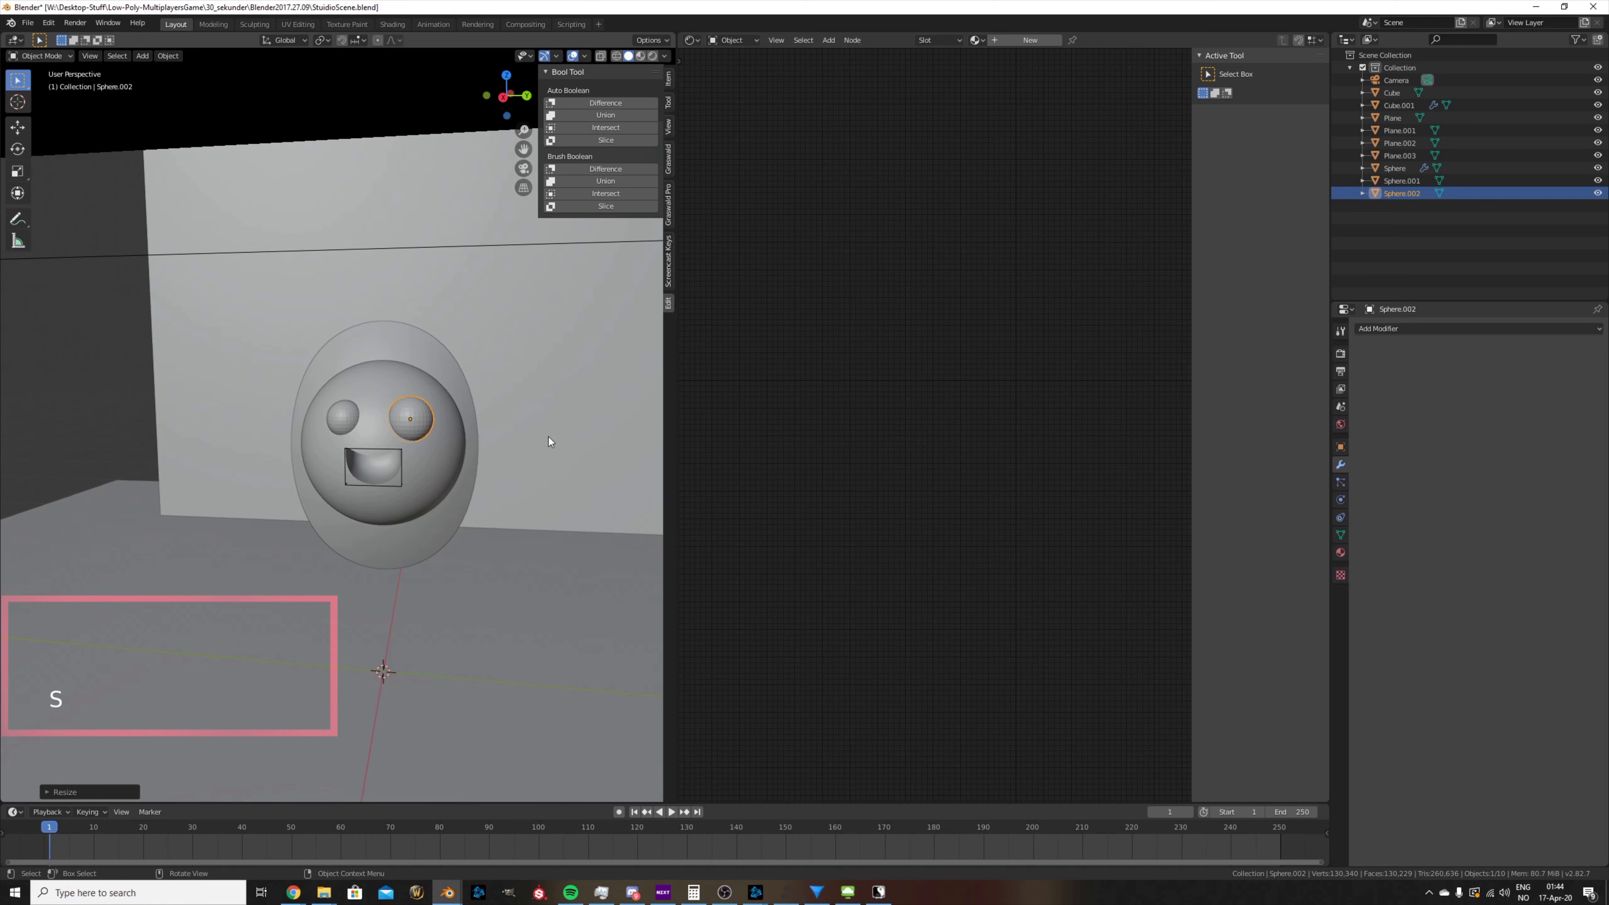
- Apply Shade Smooth to both eye spheres
right_click(448, 417)
click(333, 415)
right_click(337, 414)
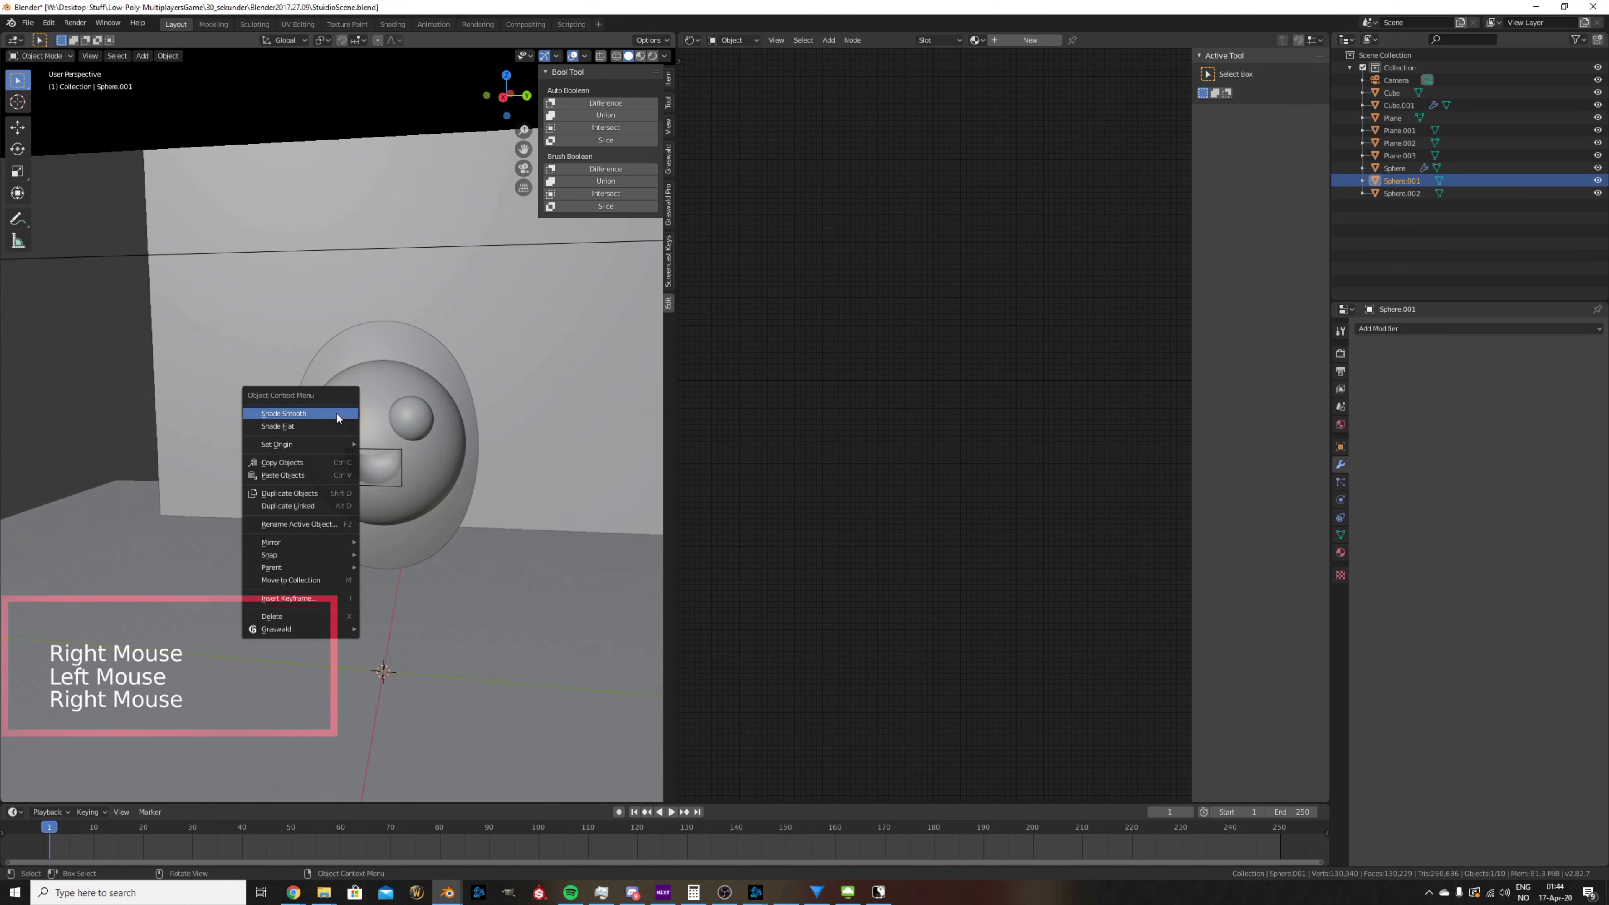
click(337, 414)
- Select the yolk sphere and switch the viewport to rendered shading
middle_drag(525, 492, 388, 496)
scroll(445, 490, up, 4)
scroll(446, 487, down, 5)
scroll(389, 497, up, 3)
click(399, 519)
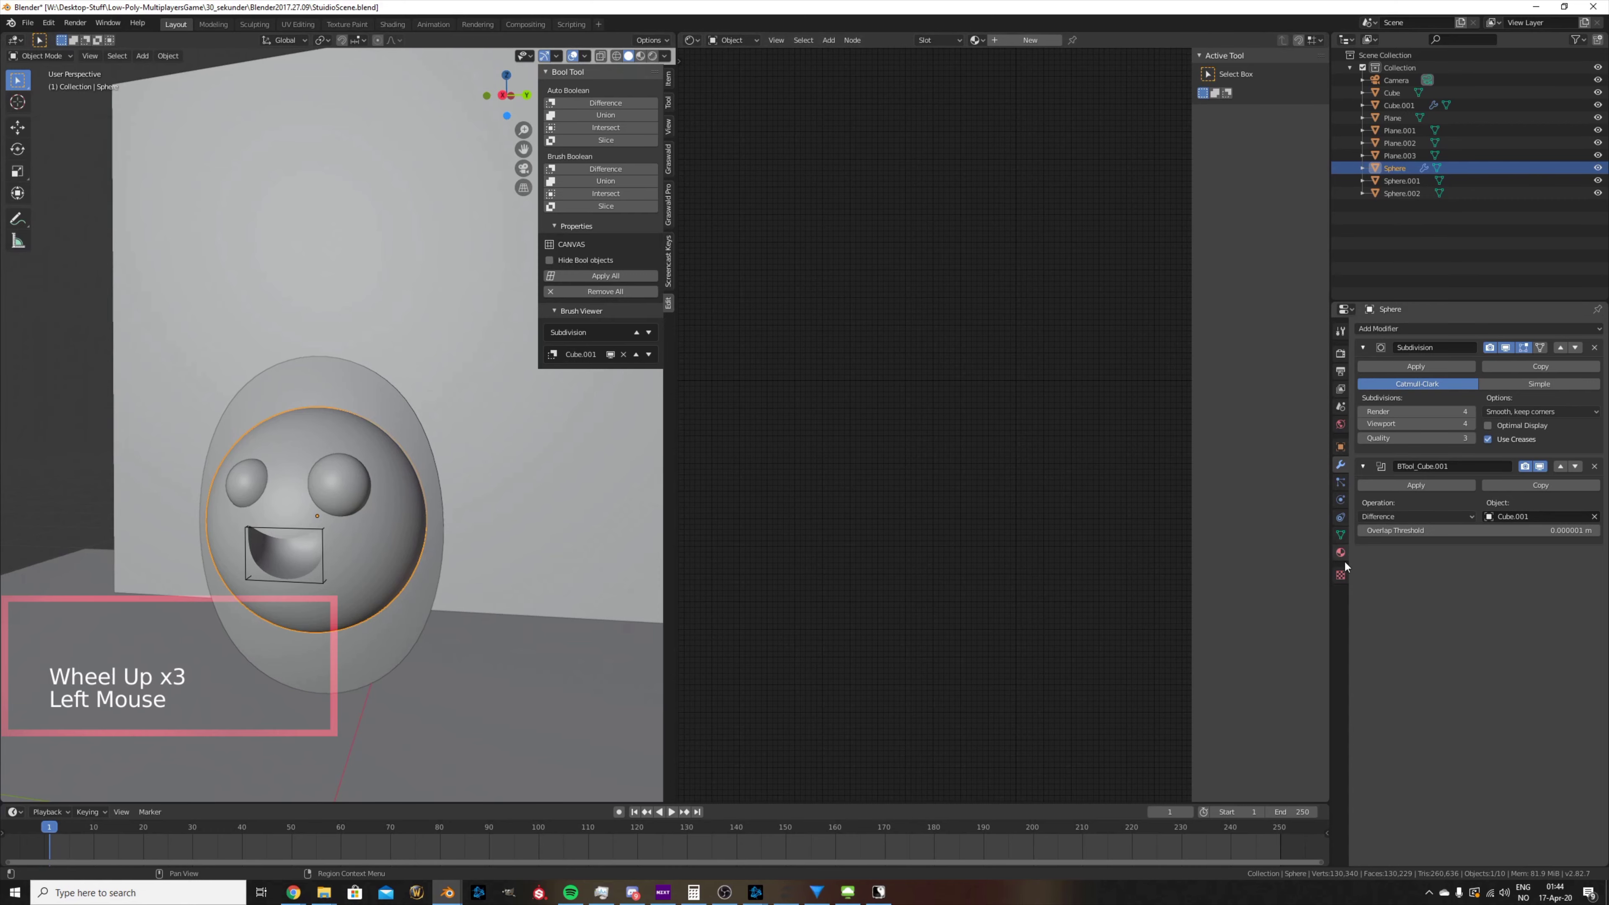
click(653, 56)
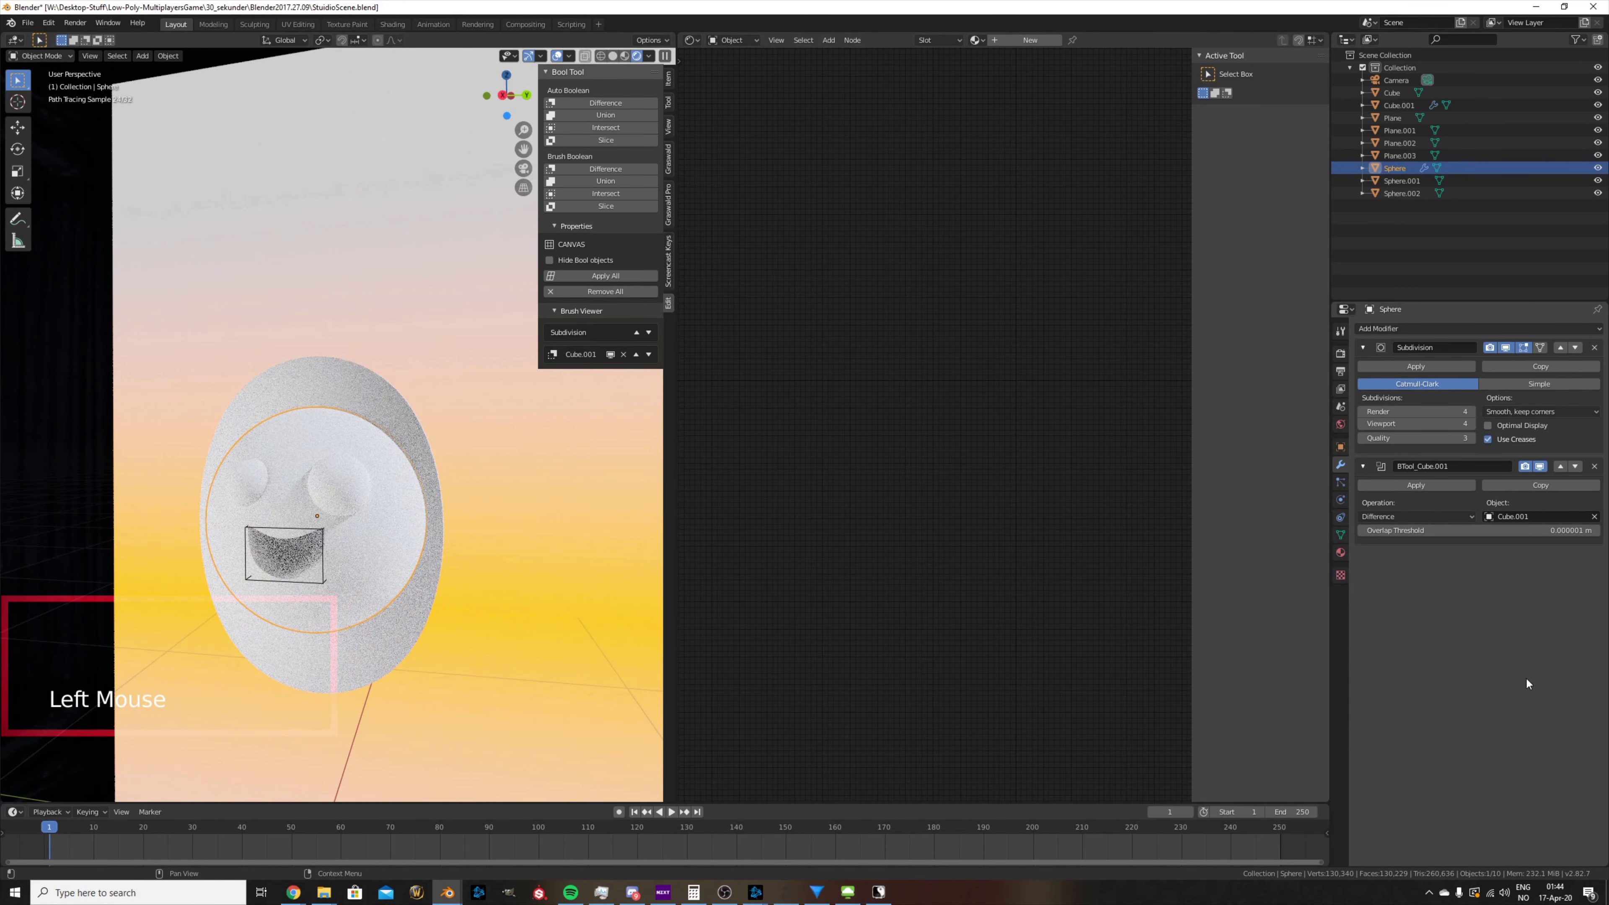
- Create a new material on the yolk sphere and name it Yolk
click(1341, 552)
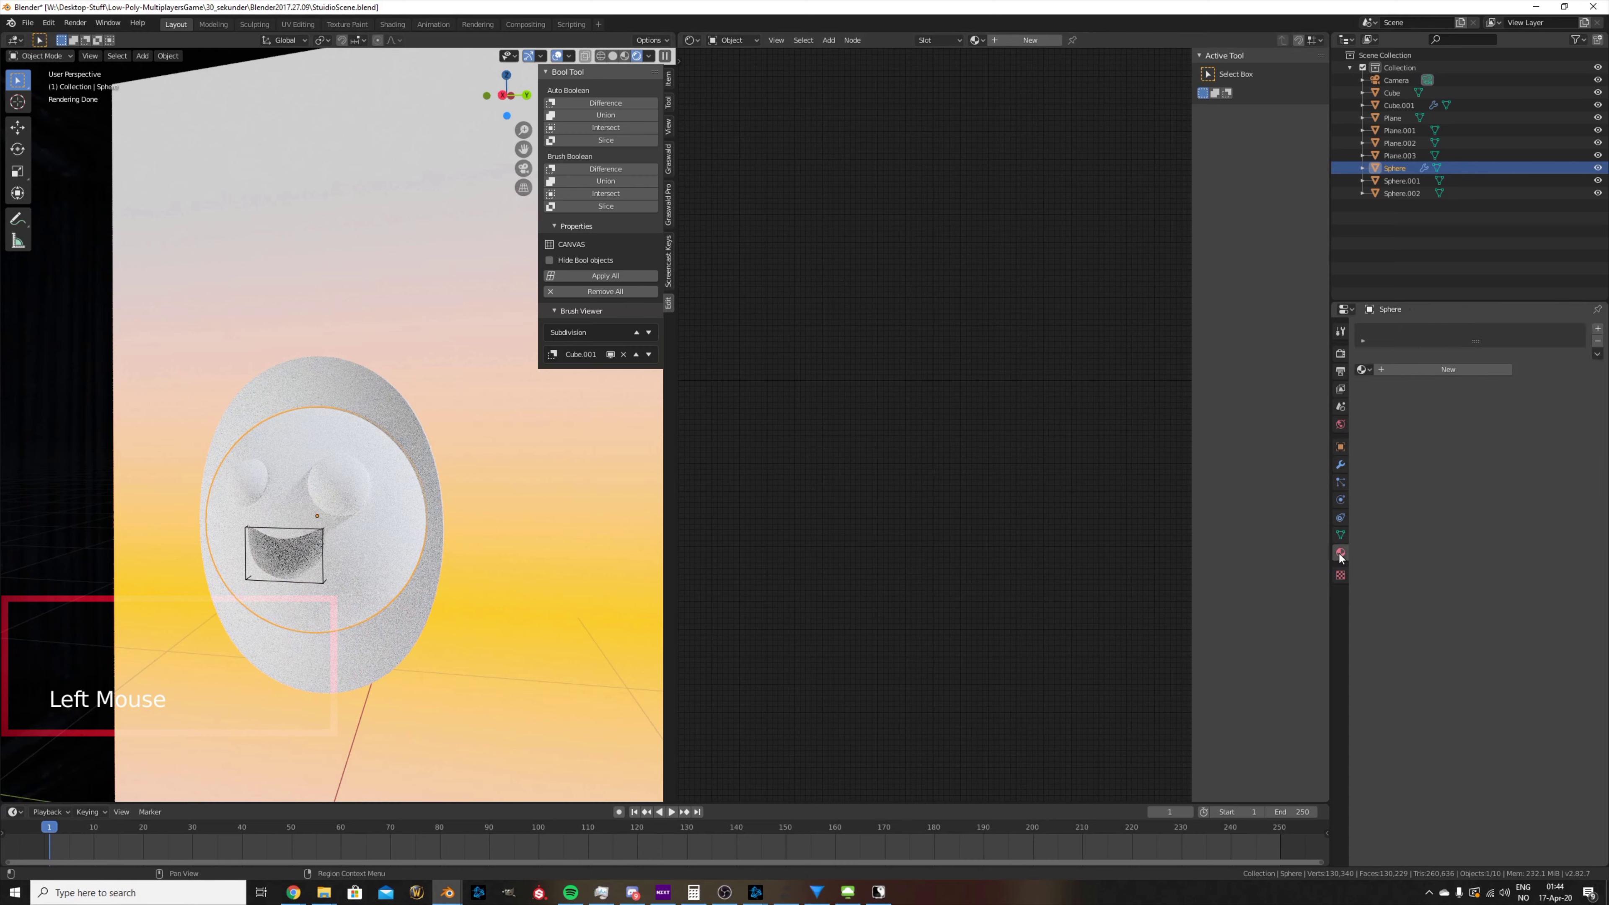
click(1407, 371)
click(1408, 371)
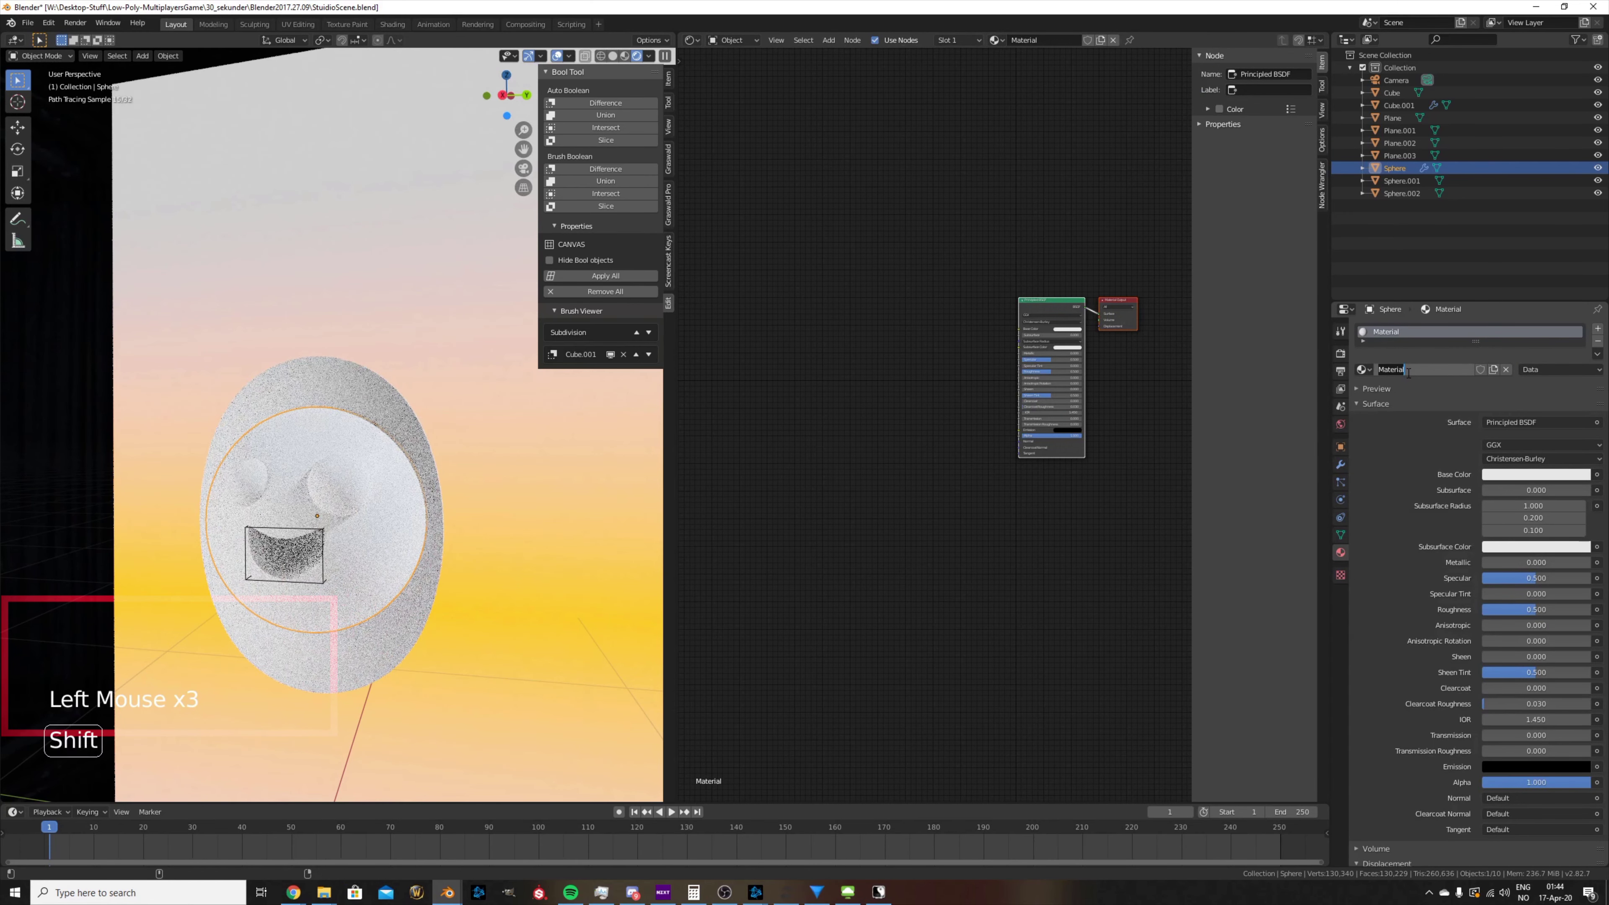
text(Yo)
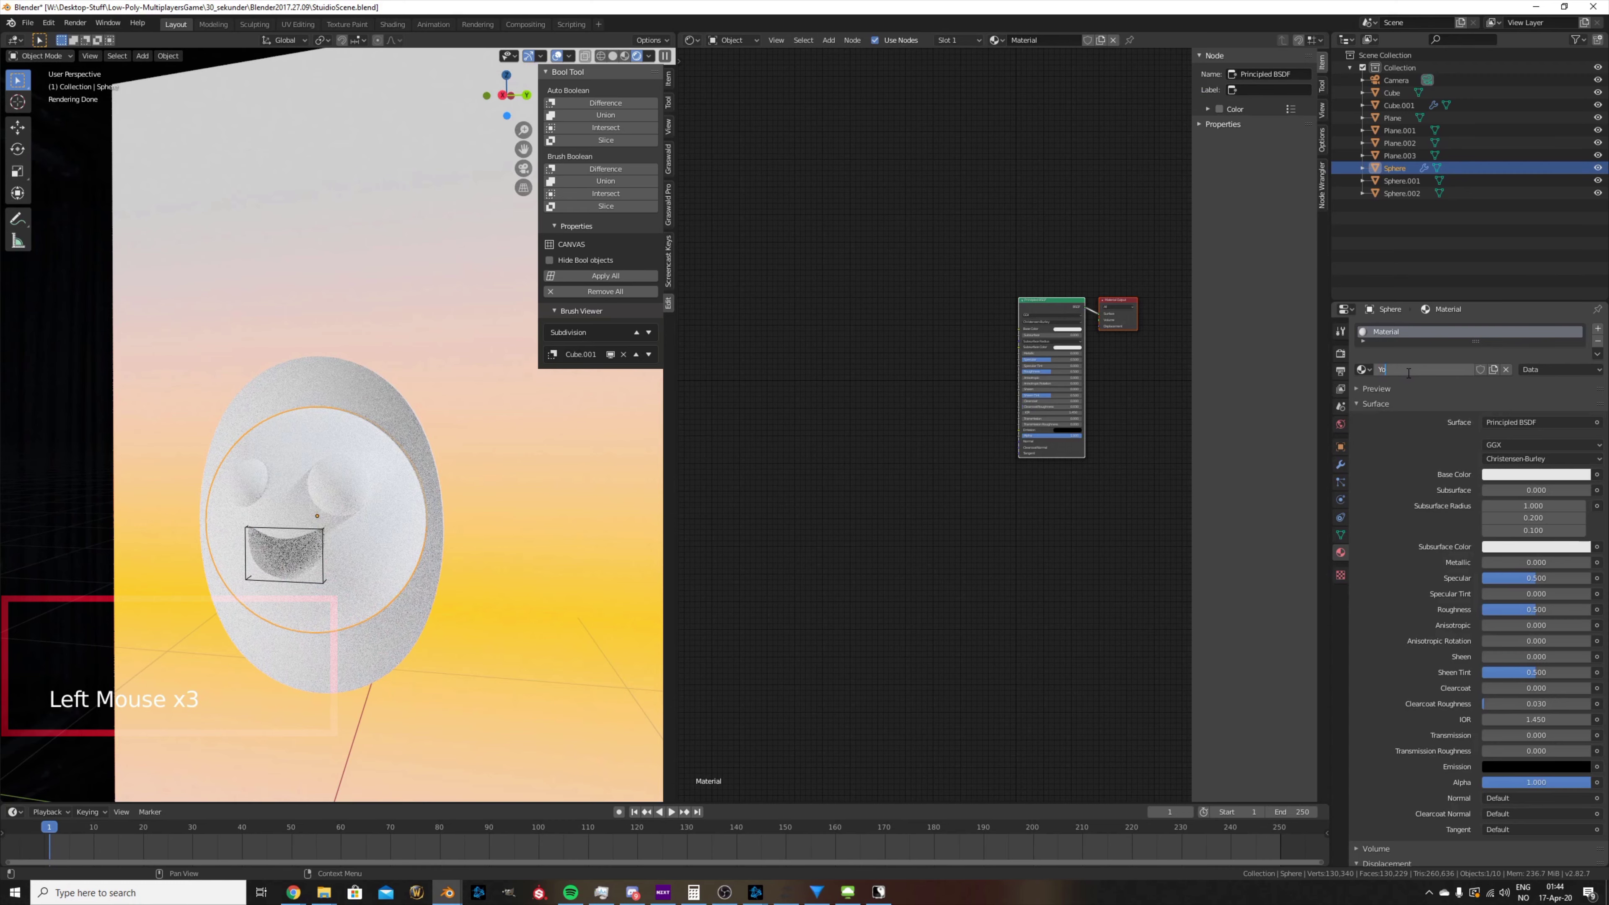
text(ilk)
key(Return)
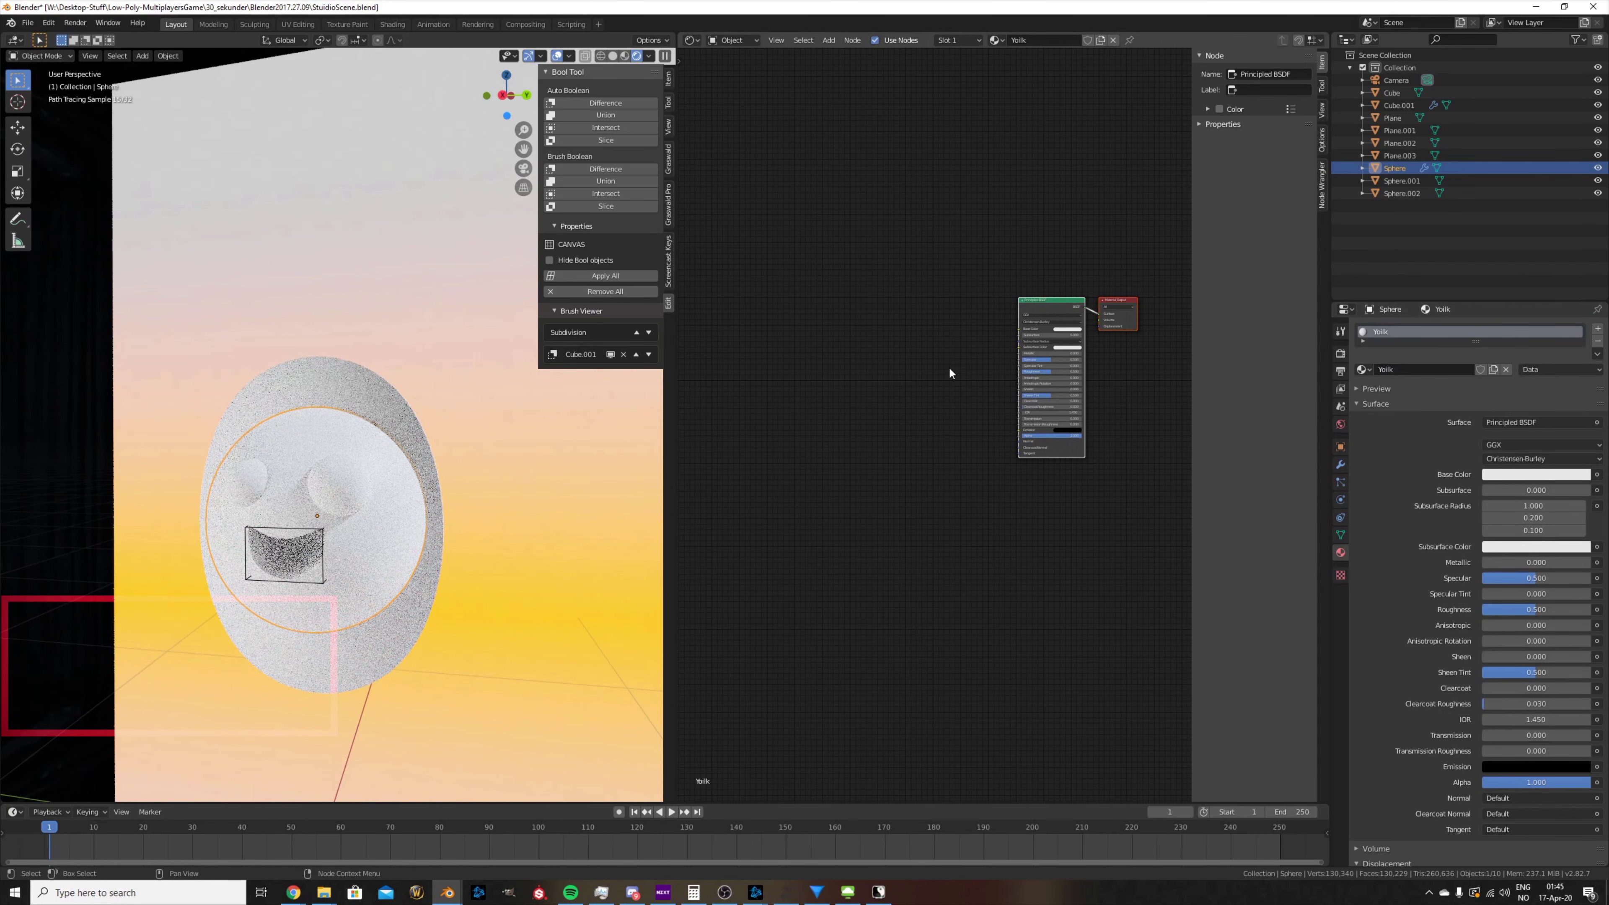
- Set the Yolk material's base color to a saturated orange-yellow
click(1063, 326)
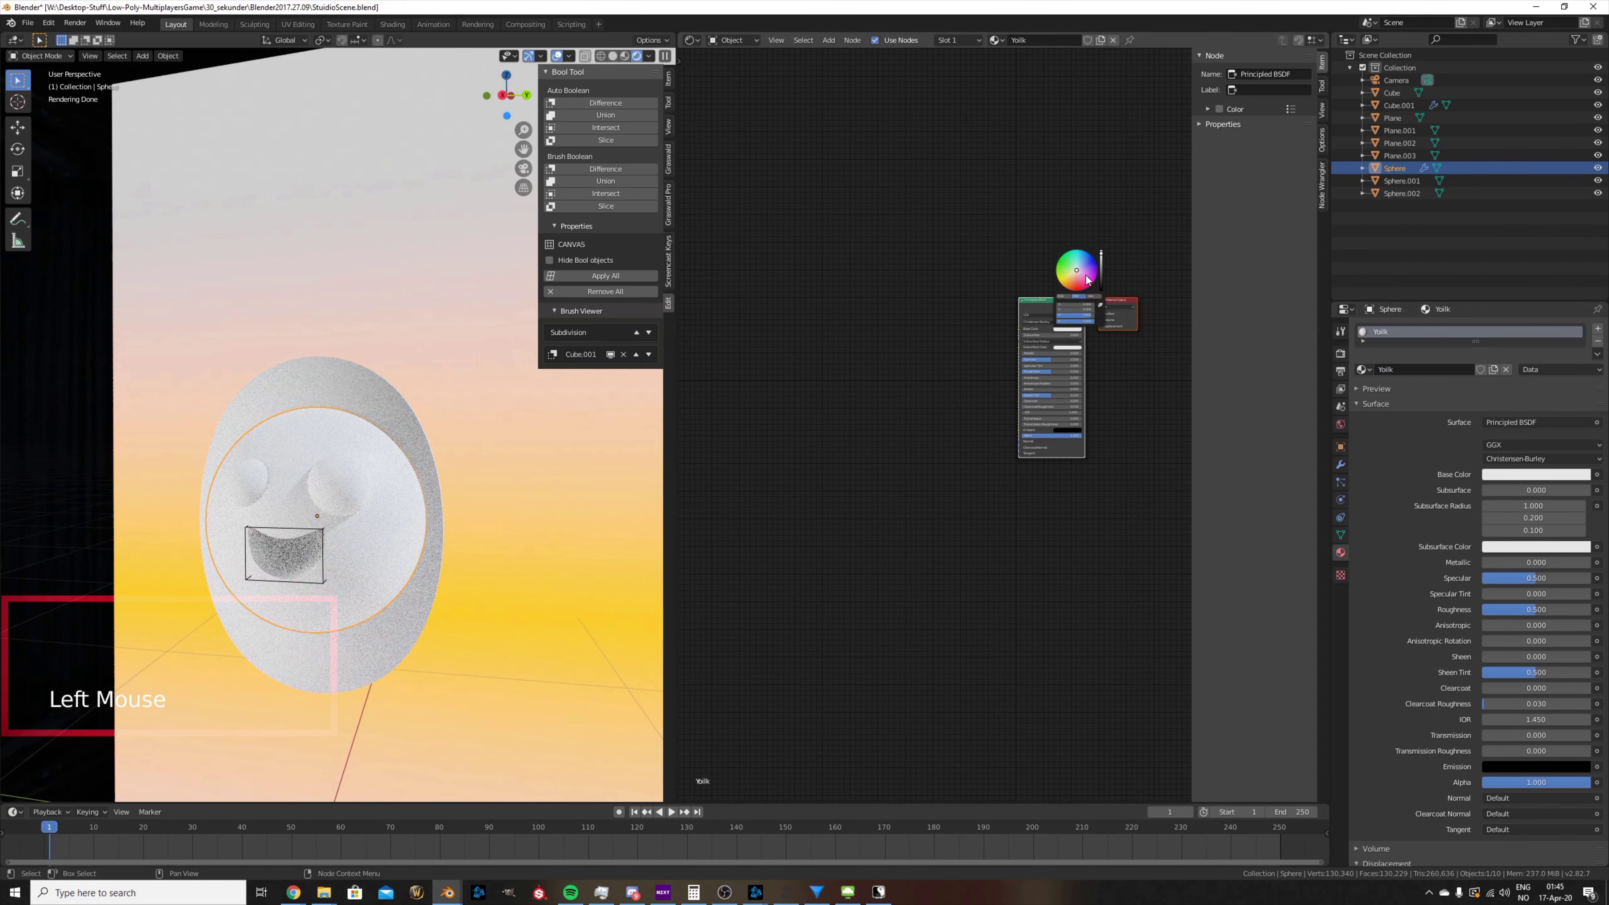
click(1070, 289)
click(1064, 286)
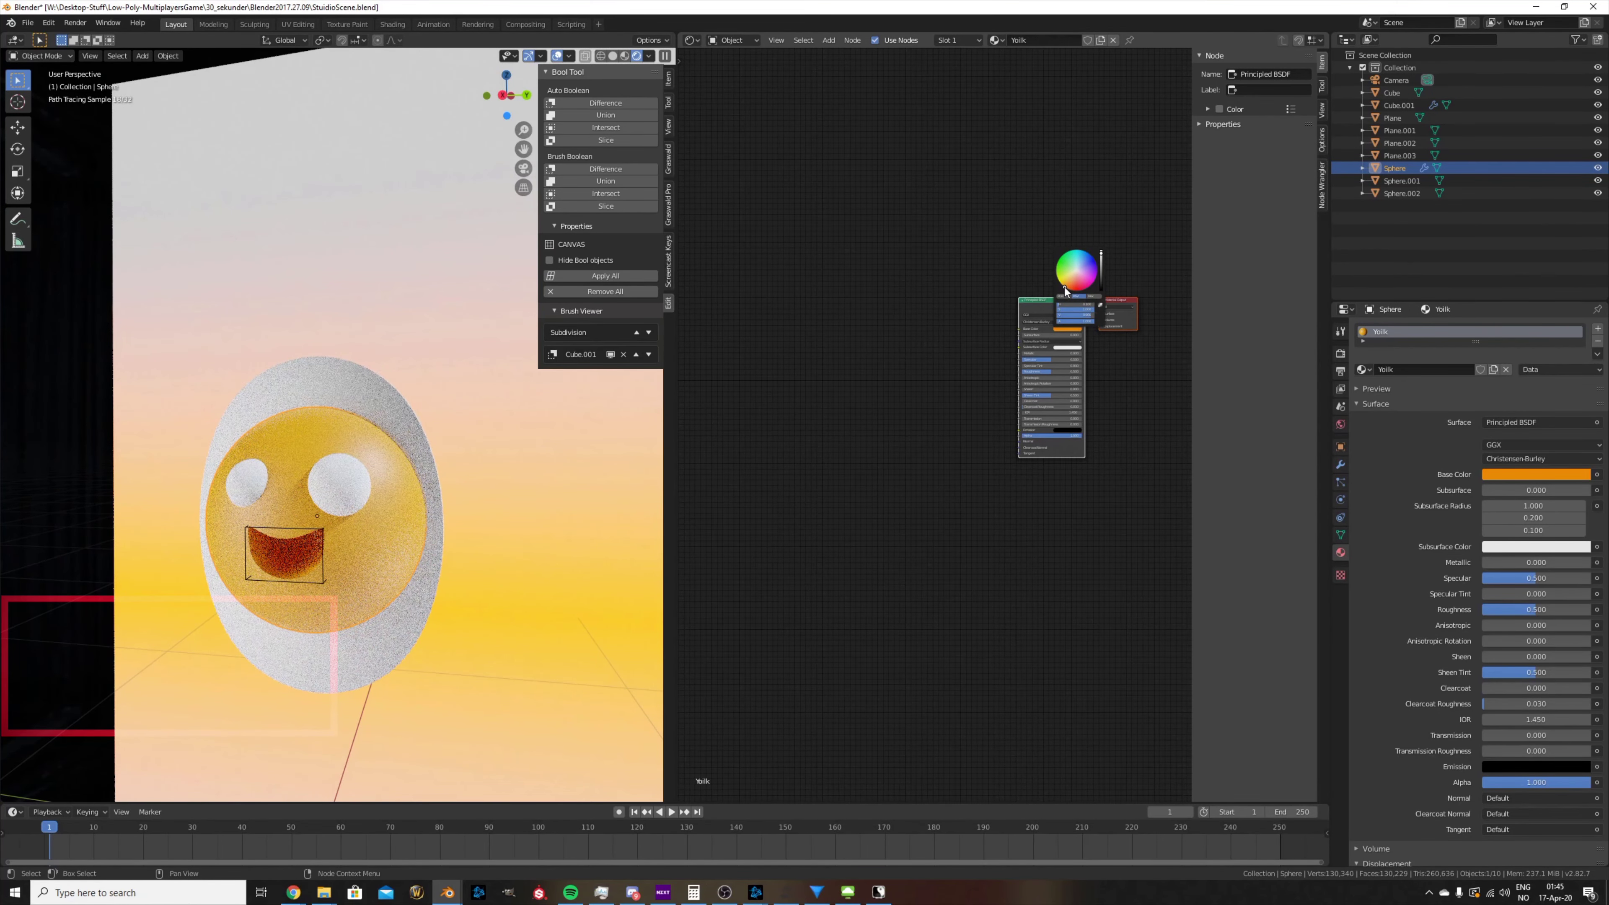
- Set the Yolk material's roughness to 0.200 in the Principled BSDF node
scroll(1005, 502, up, 4)
middle_drag(1033, 373, 1001, 406)
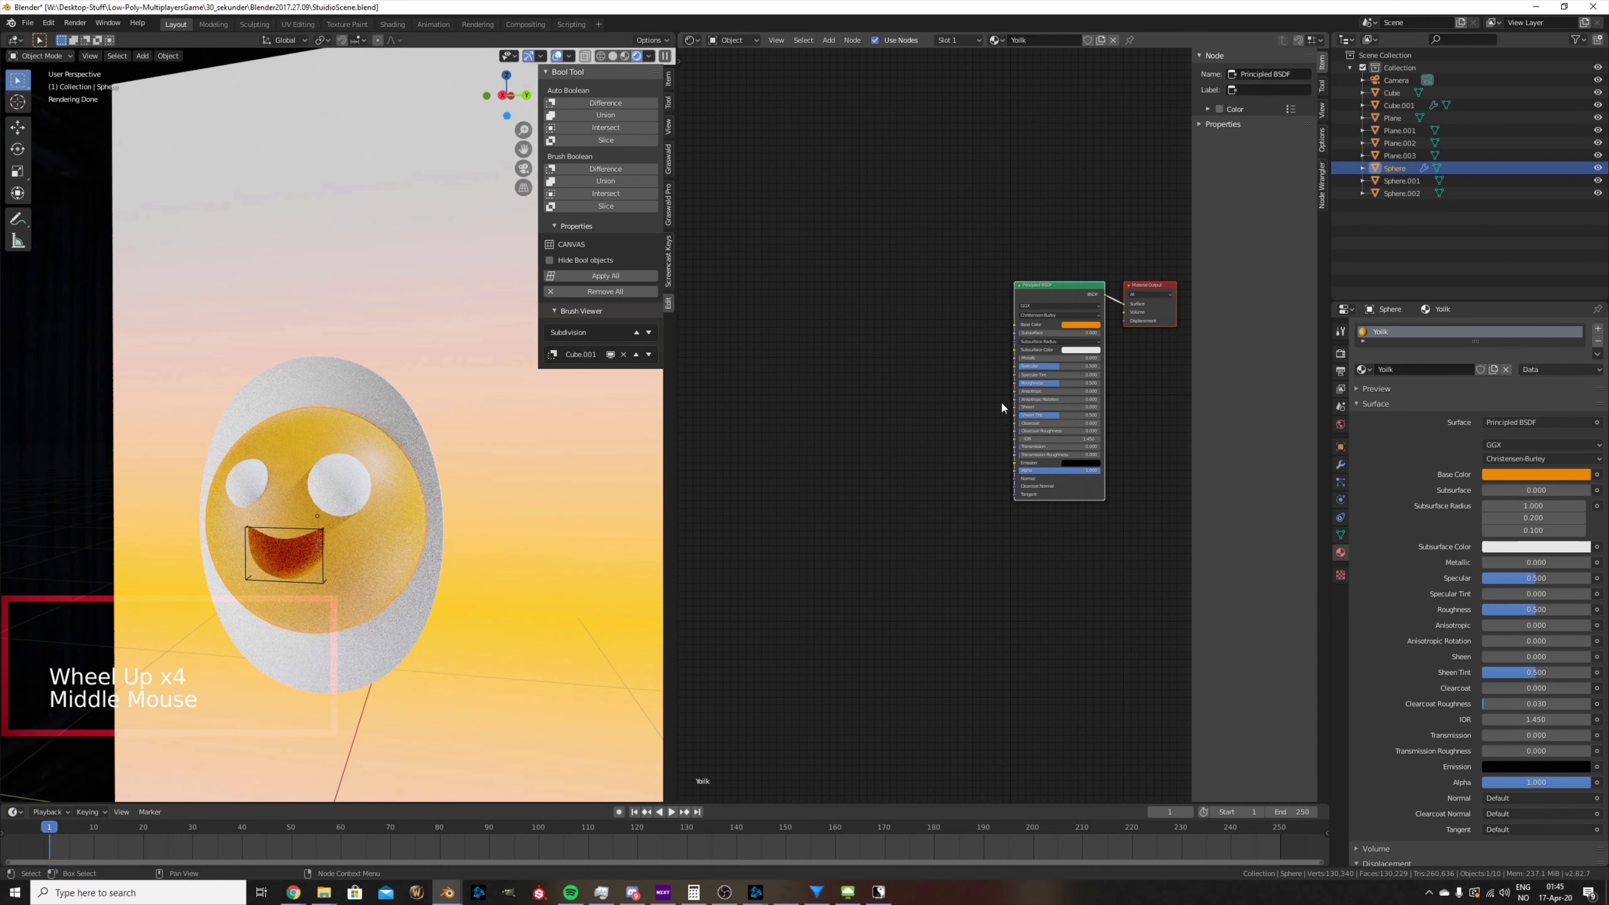
scroll(1004, 404, up, 5)
drag(1131, 363, 1097, 363)
click(1087, 363)
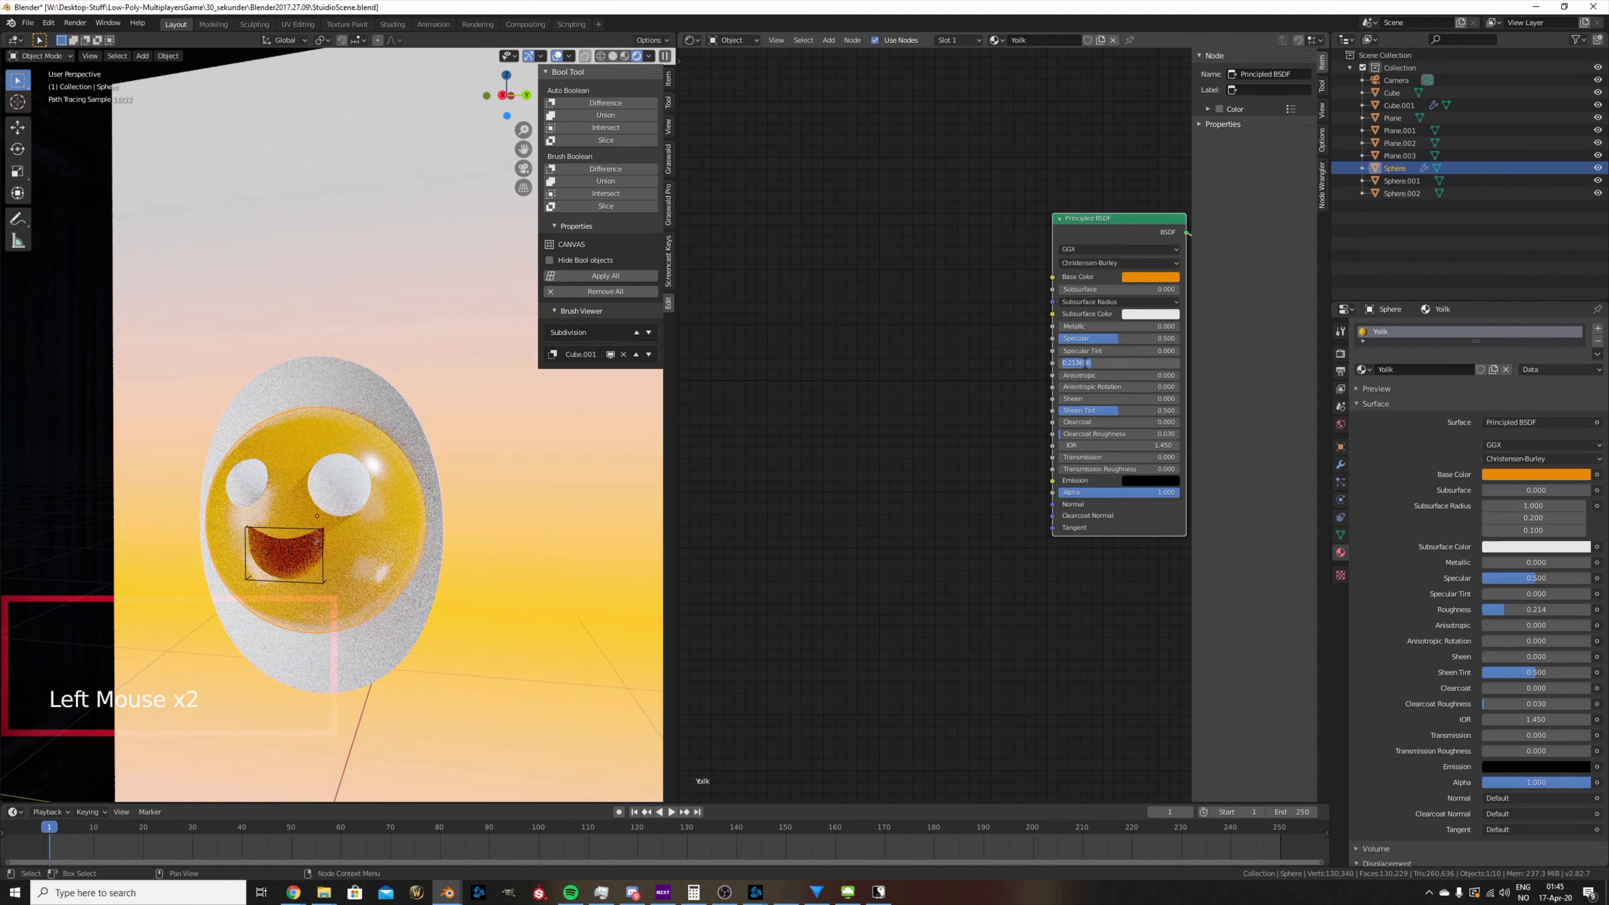
text(0.200)
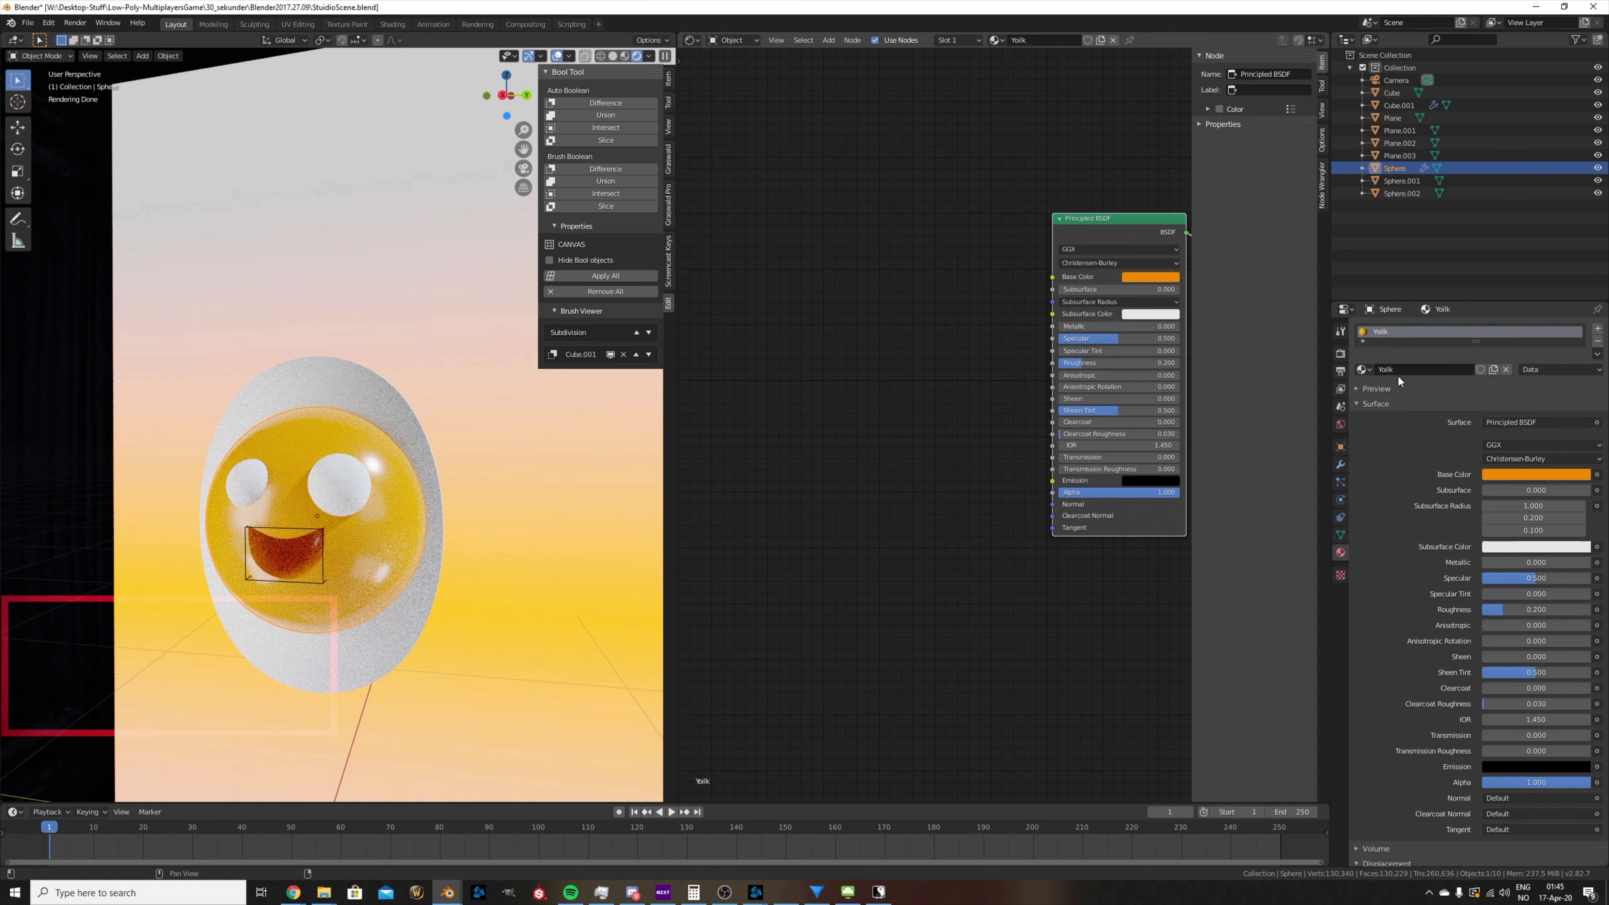
- Add a second material slot to the yolk sphere with a new material named Mouth
click(1599, 331)
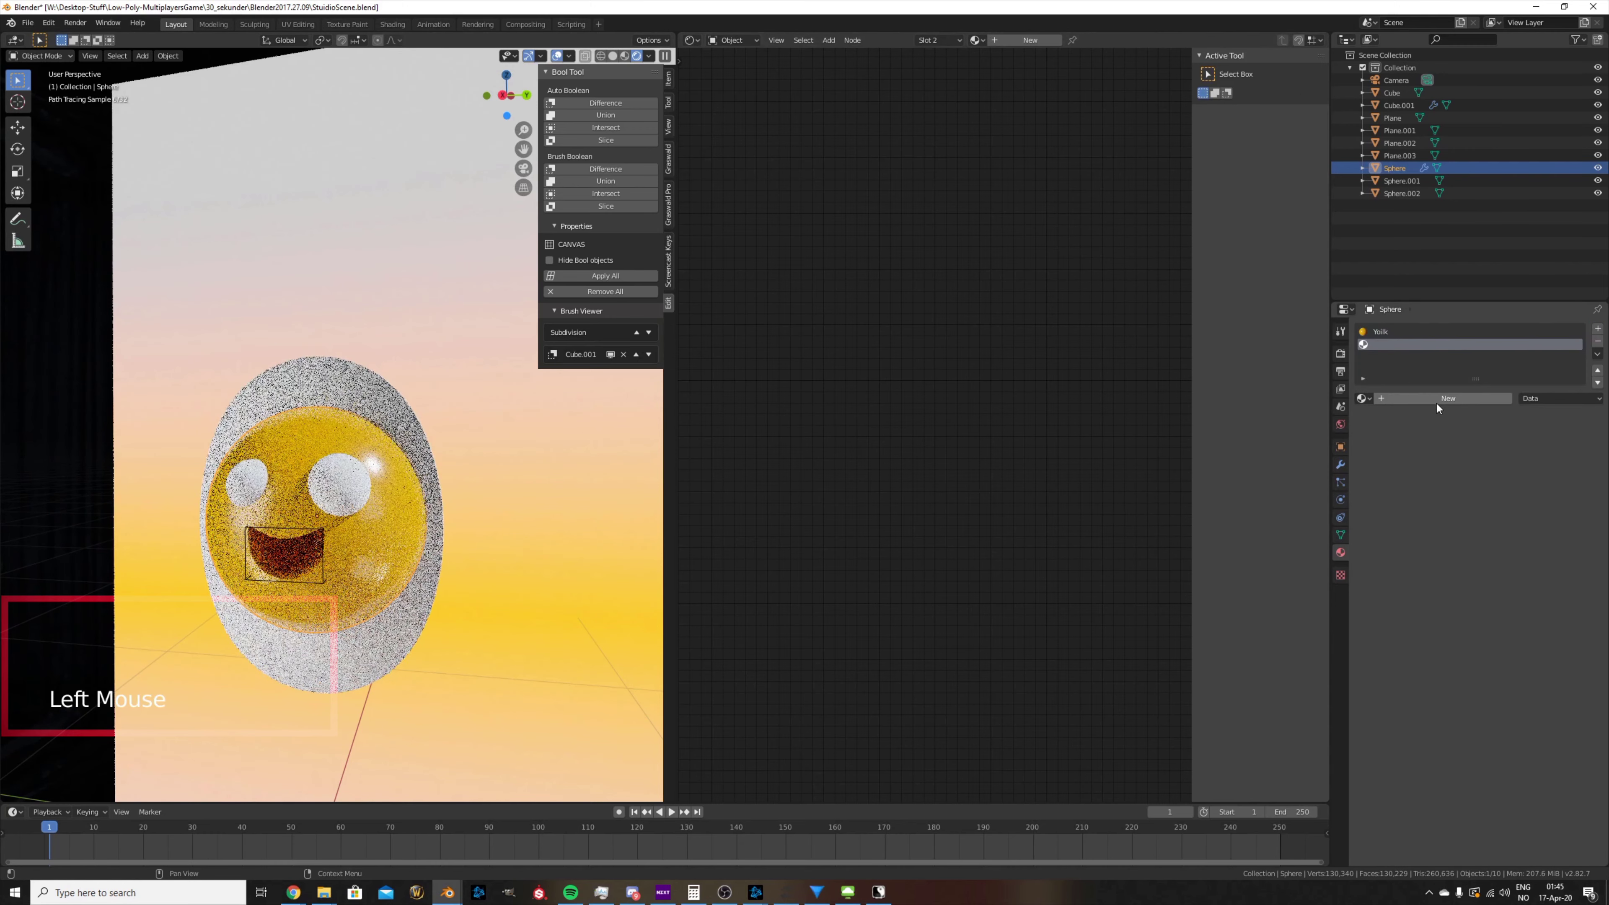
click(1435, 399)
click(1422, 397)
text(<)
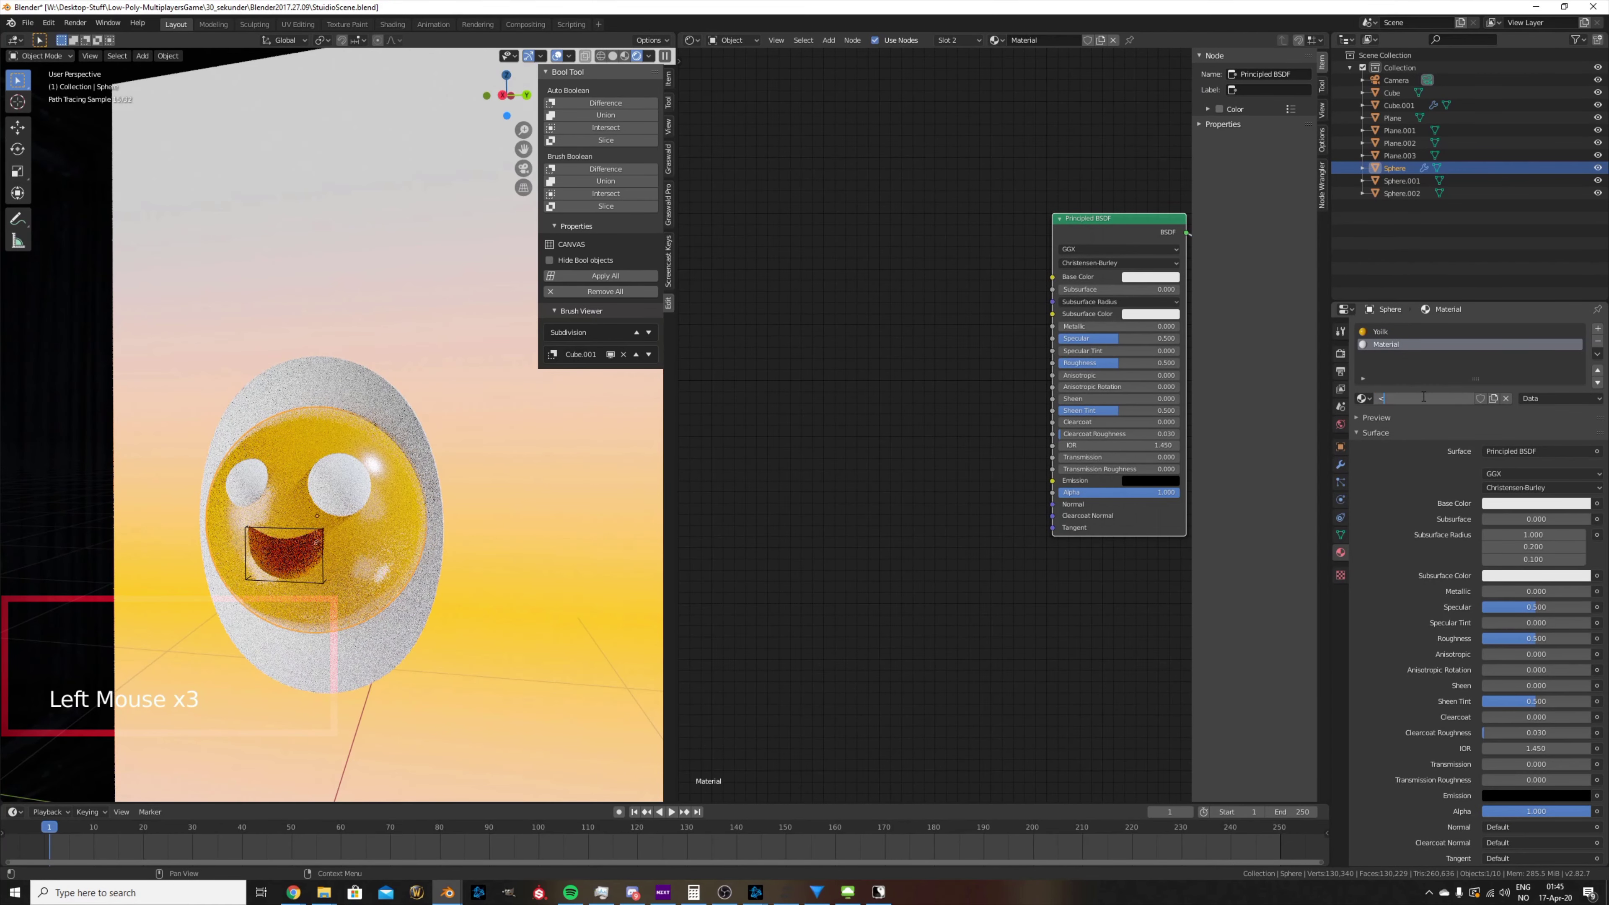
key(BackSpace)
text(Mouth)
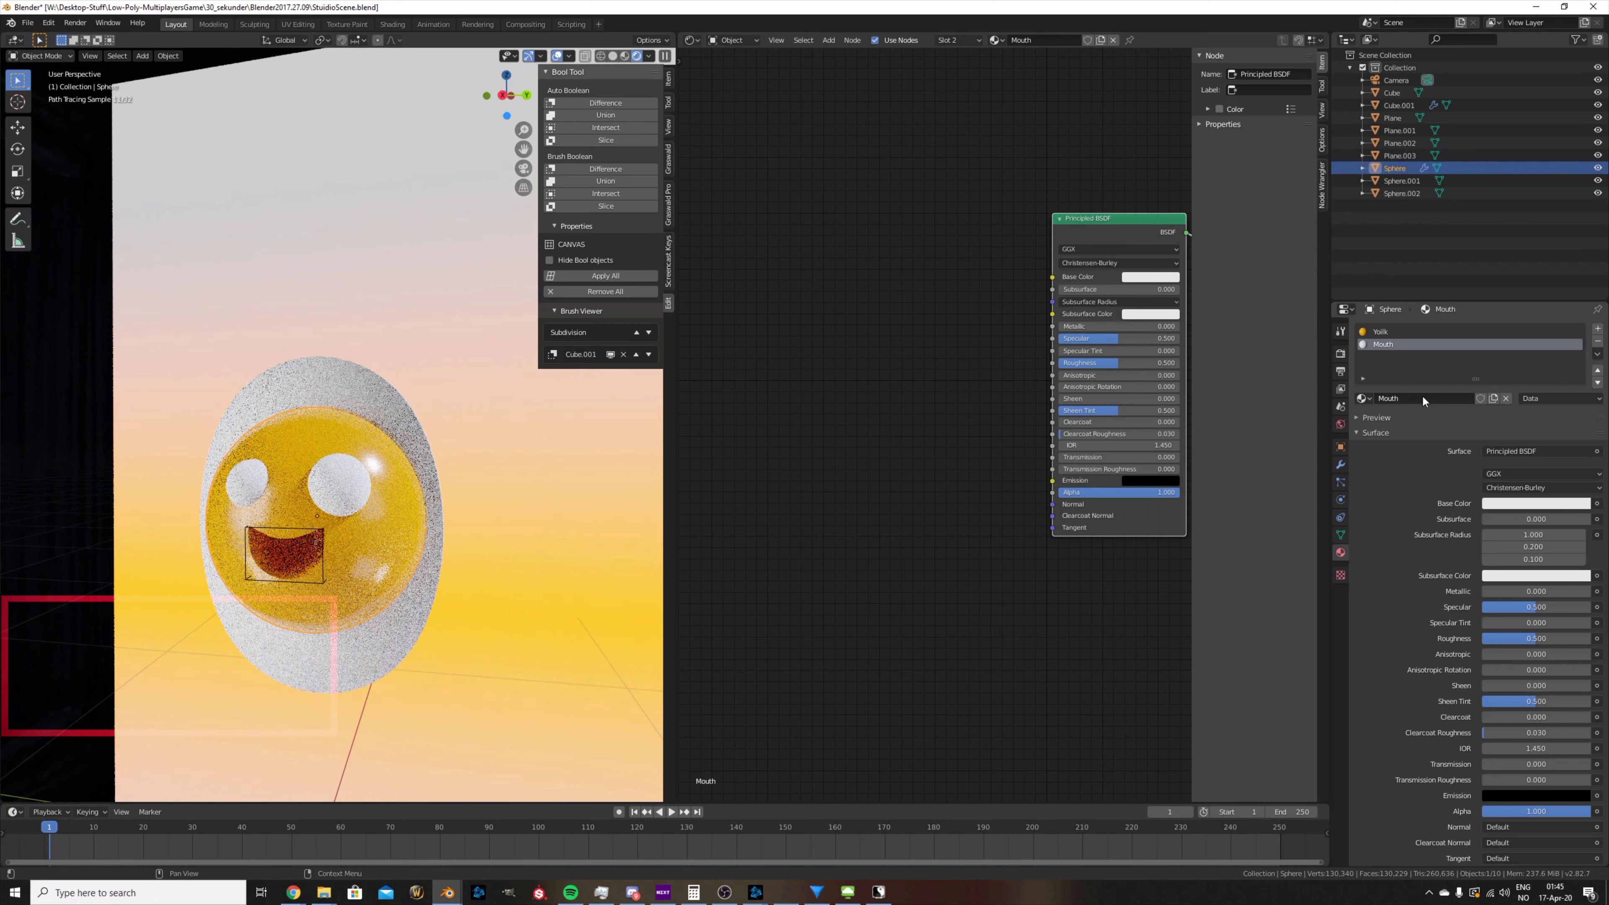
key(Return)
- Set the Mouth material's base color to a bright red and assign that material to the mouth-shaped cutter cube
click(1159, 280)
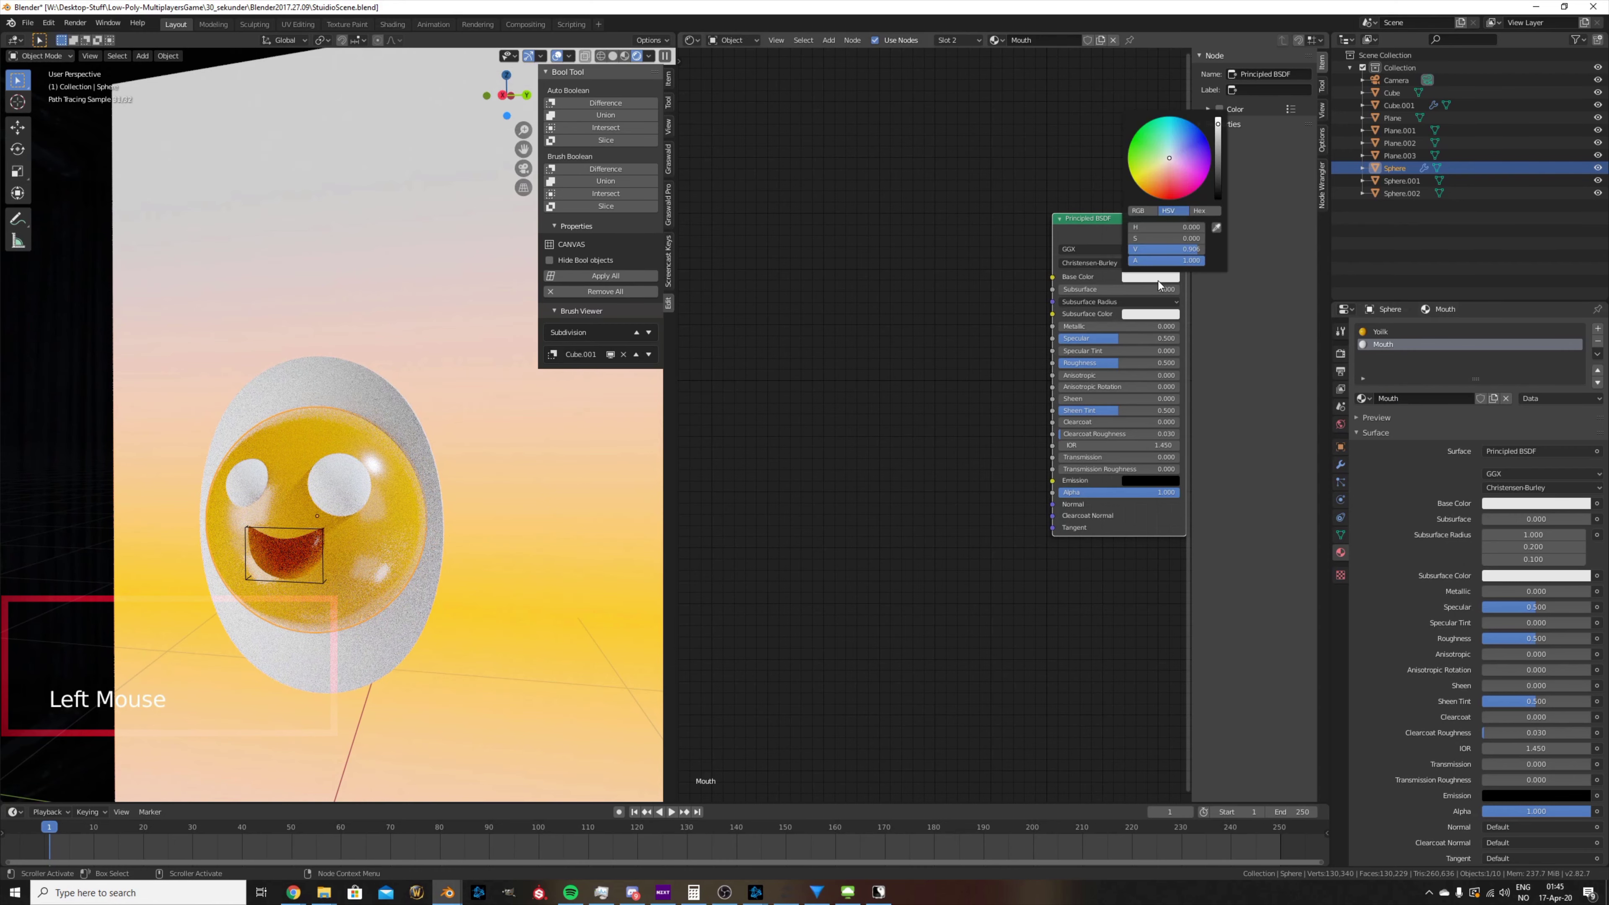
click(1170, 186)
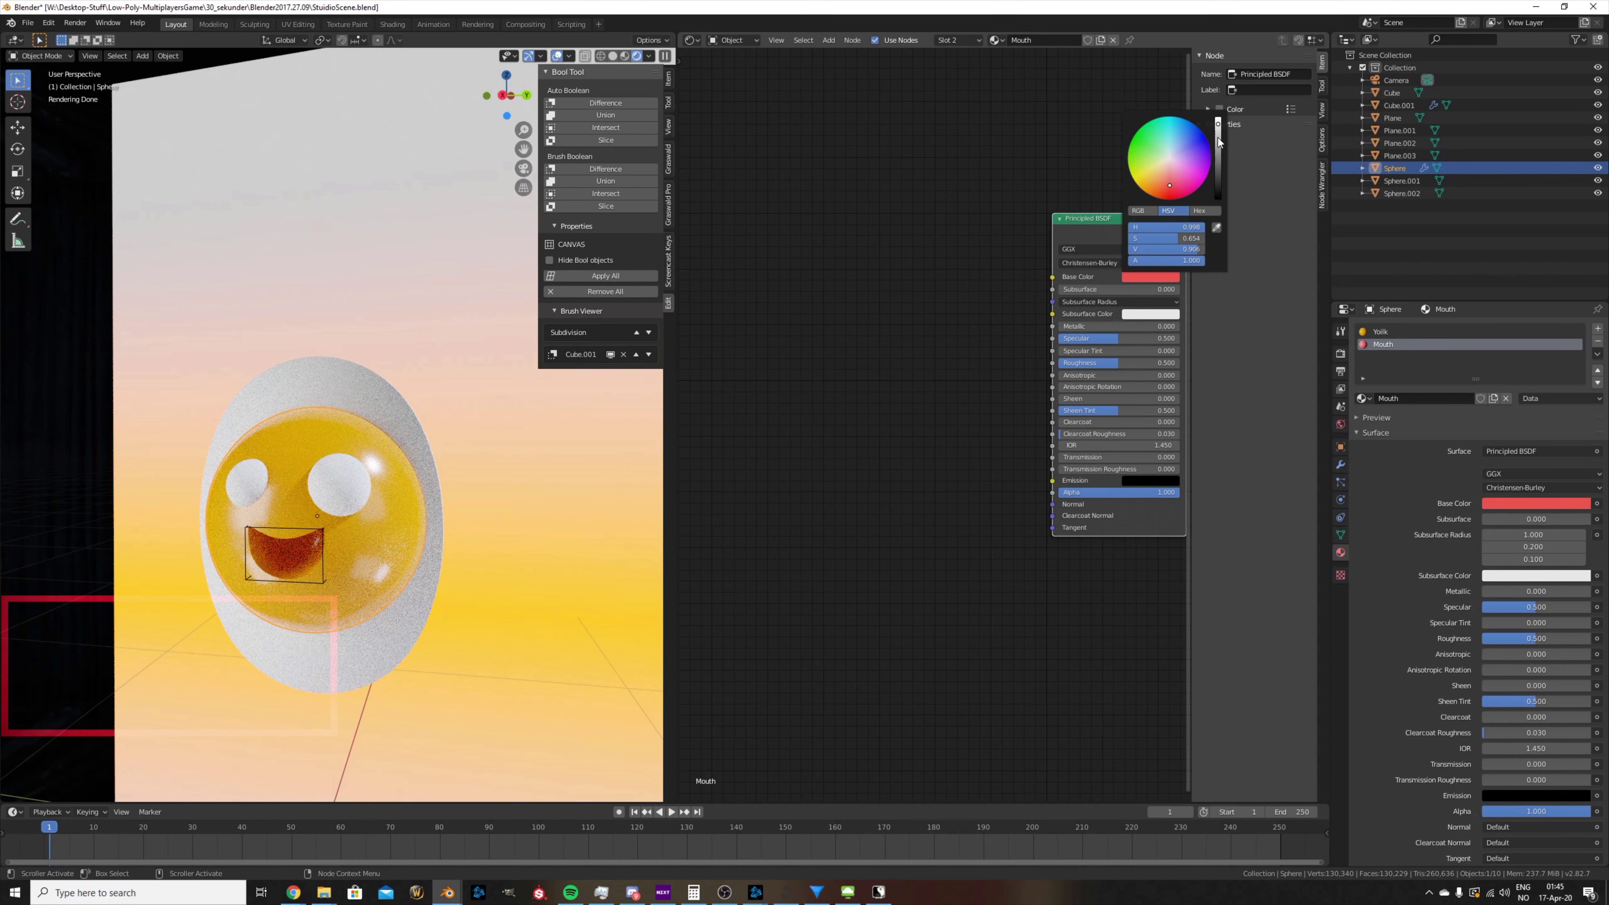
click(317, 584)
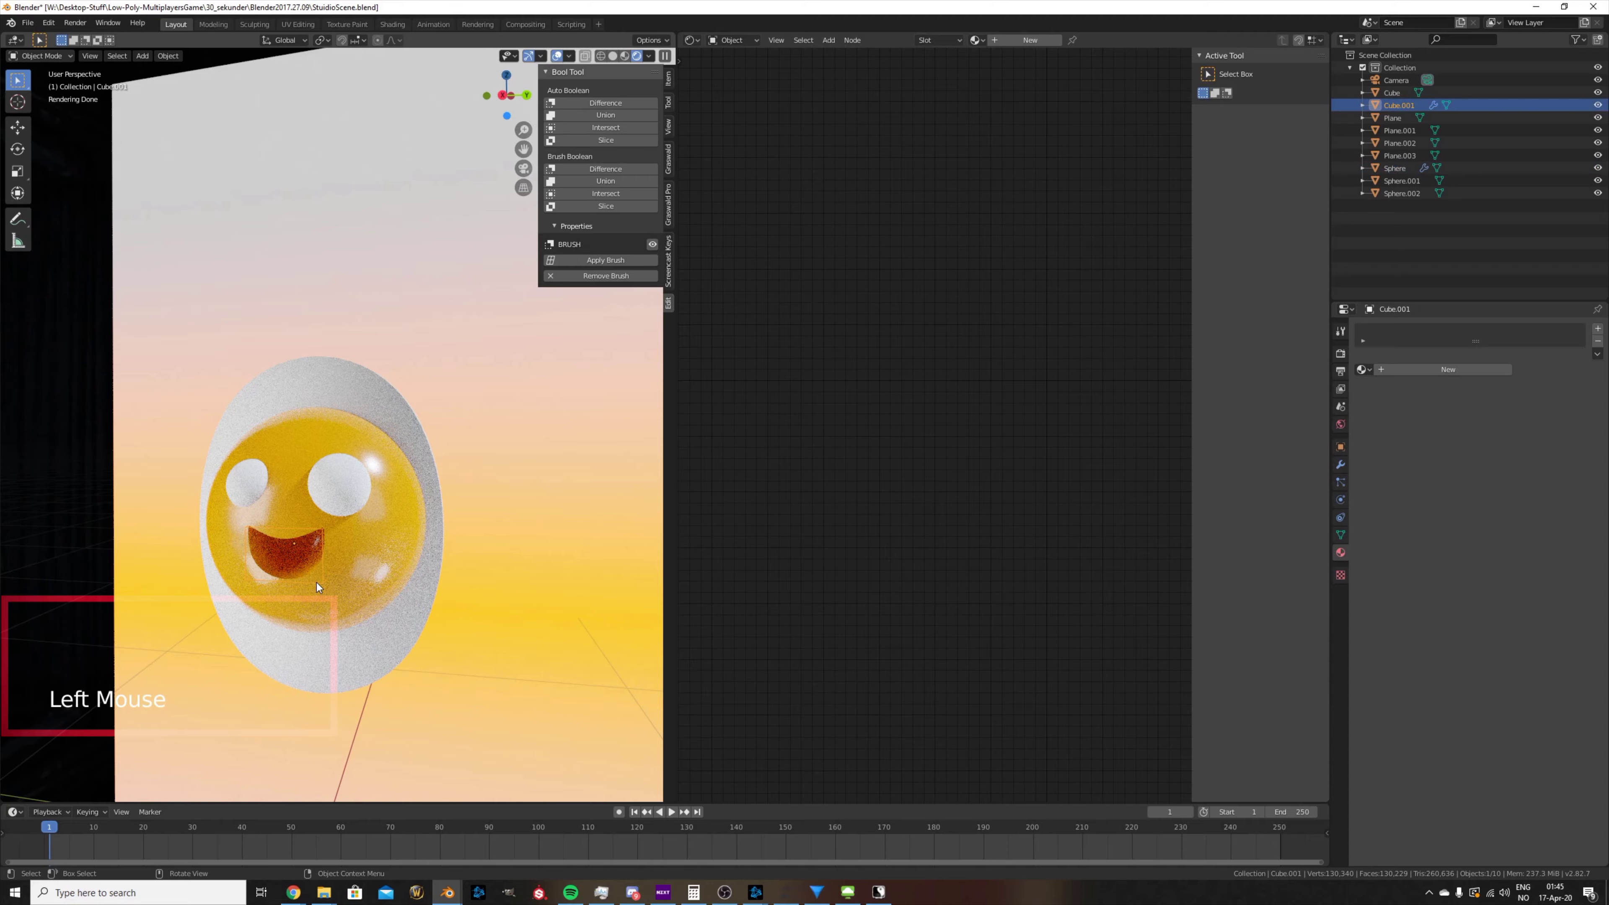
shift+middle_drag(351, 593, 383, 539)
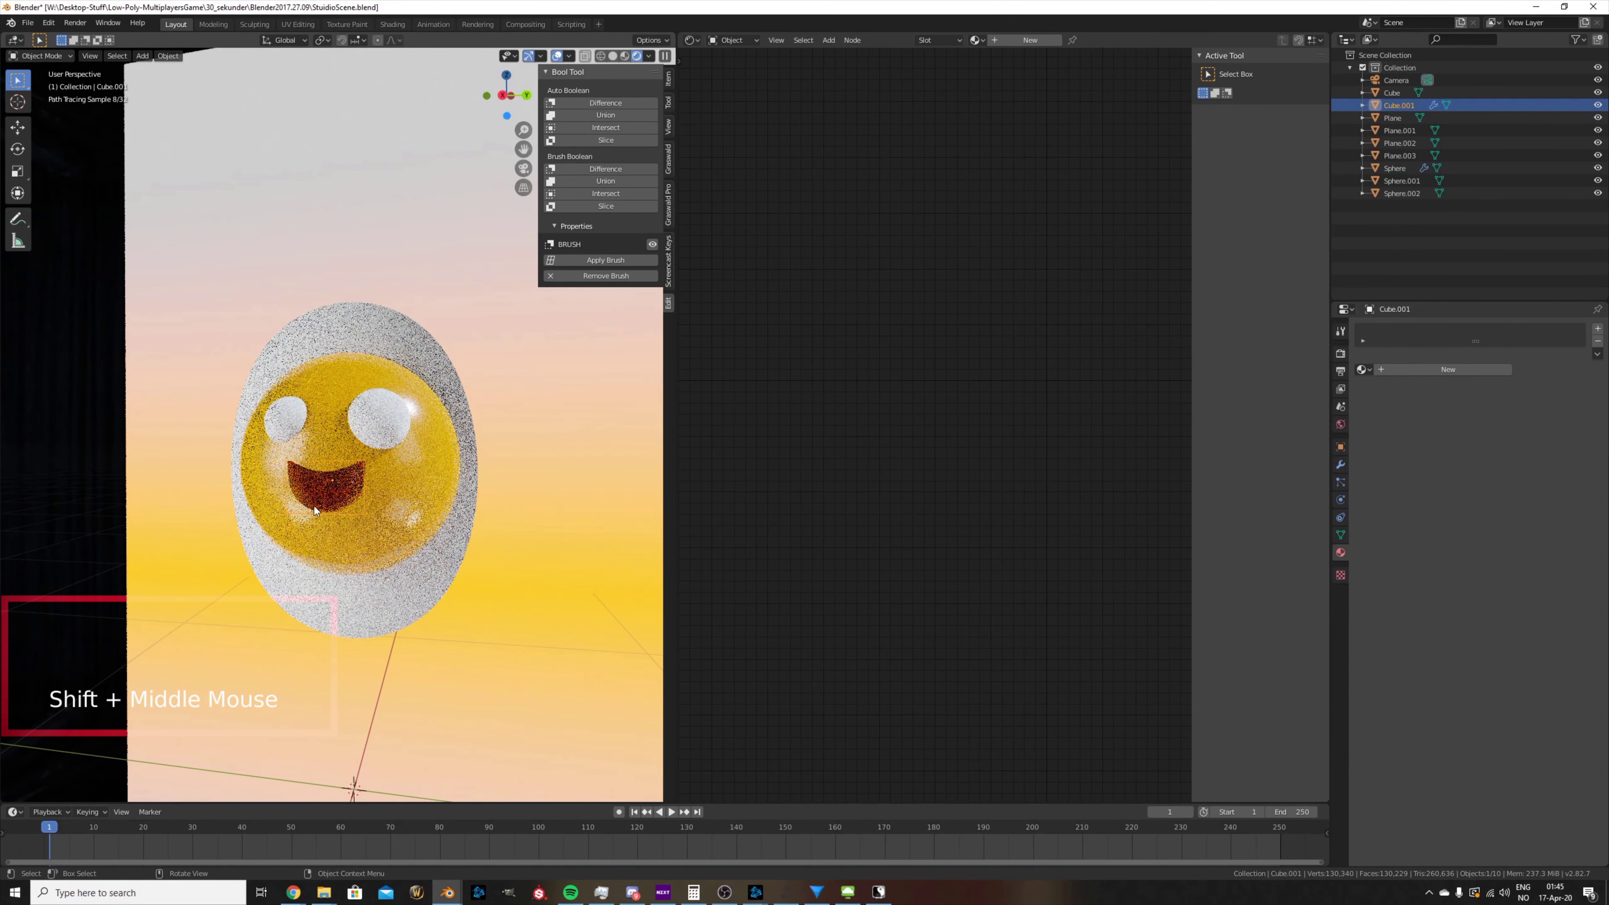
click(1363, 368)
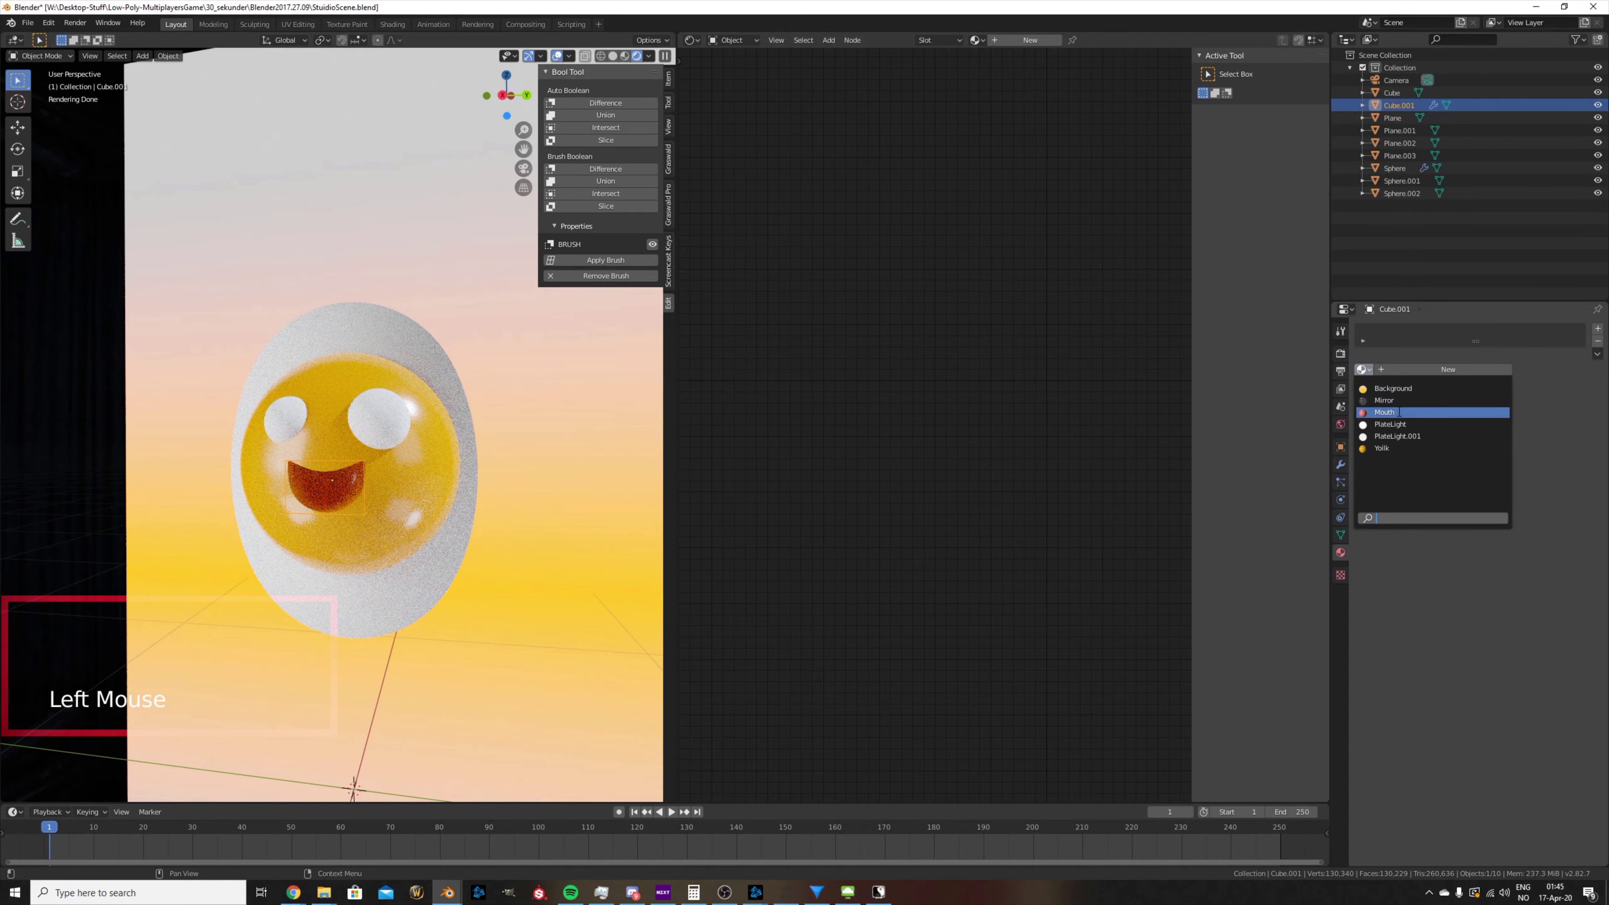
click(1403, 412)
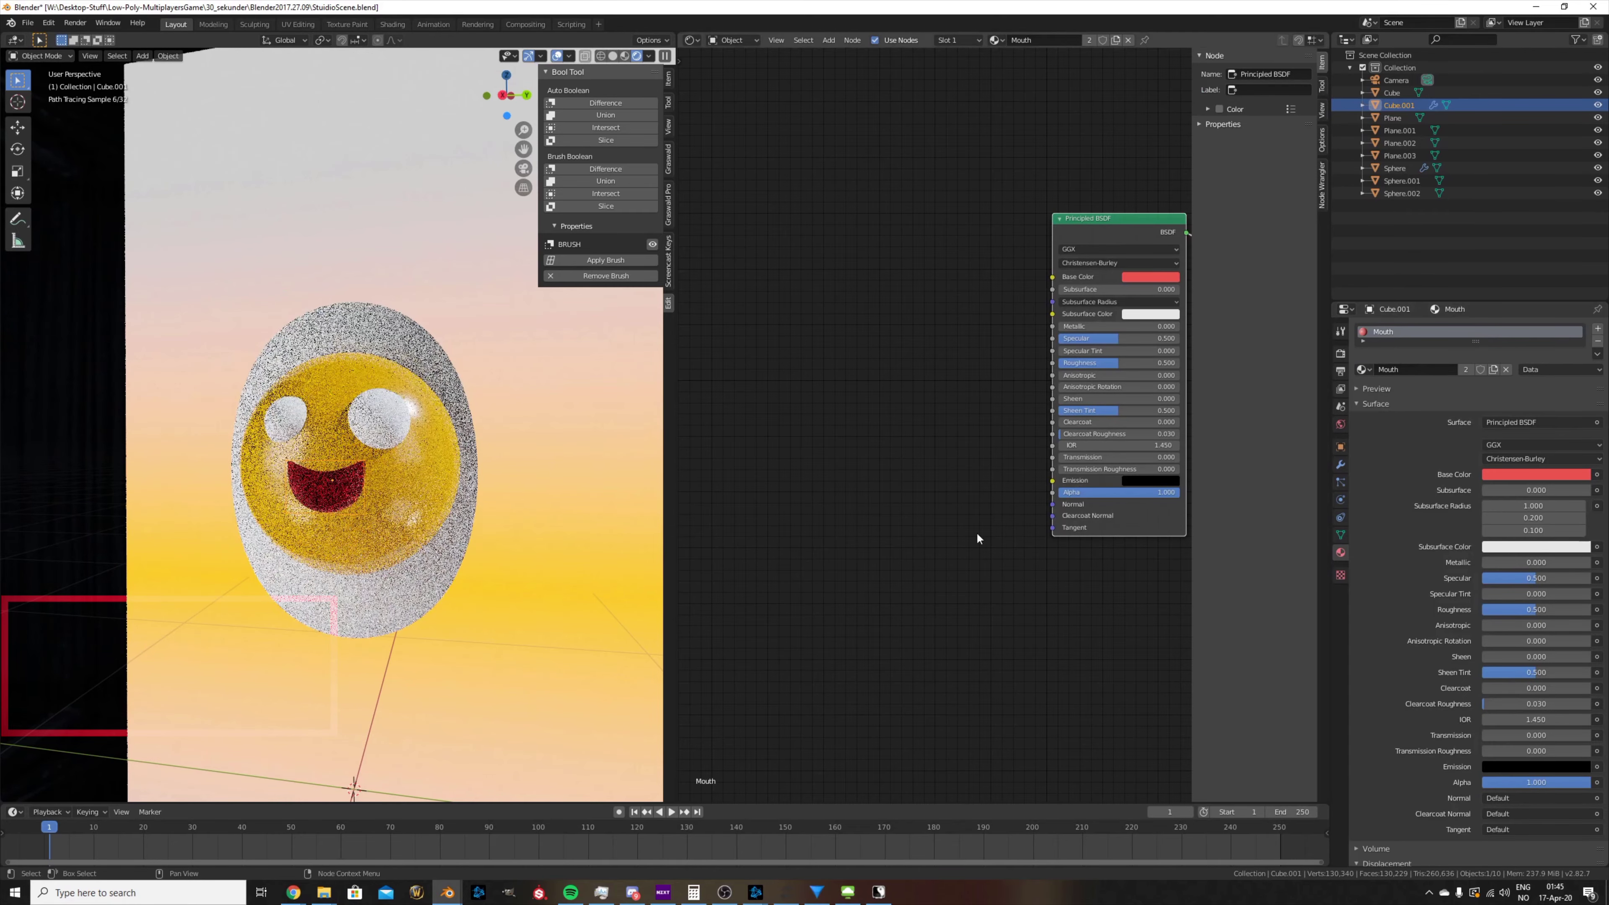
scroll(452, 491, up, 5)
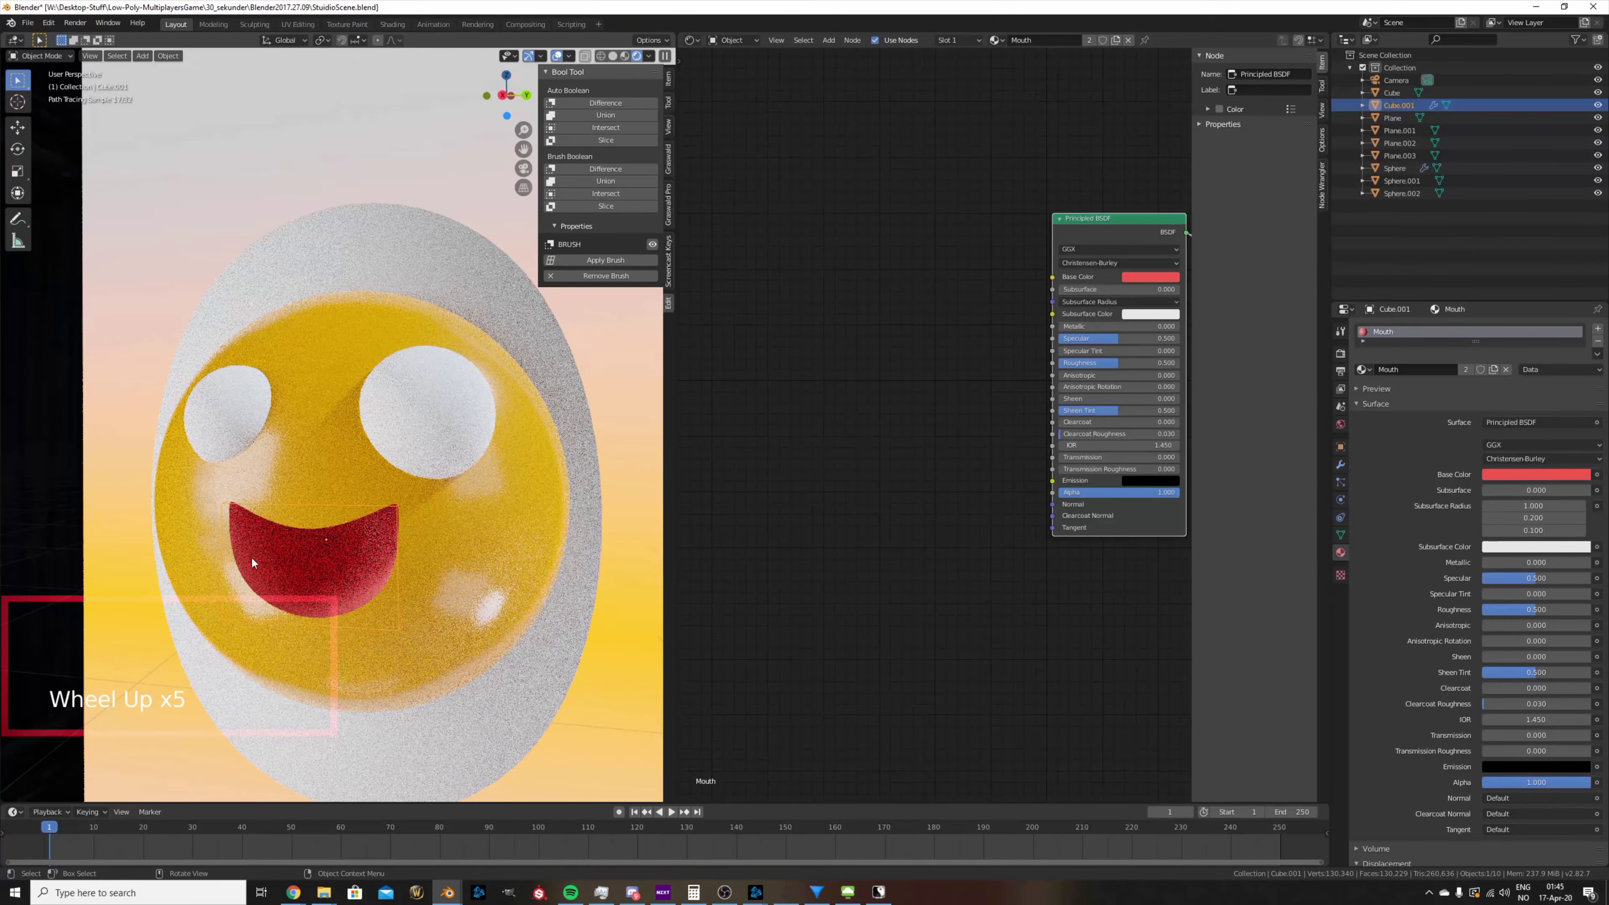
scroll(443, 545, down, 4)
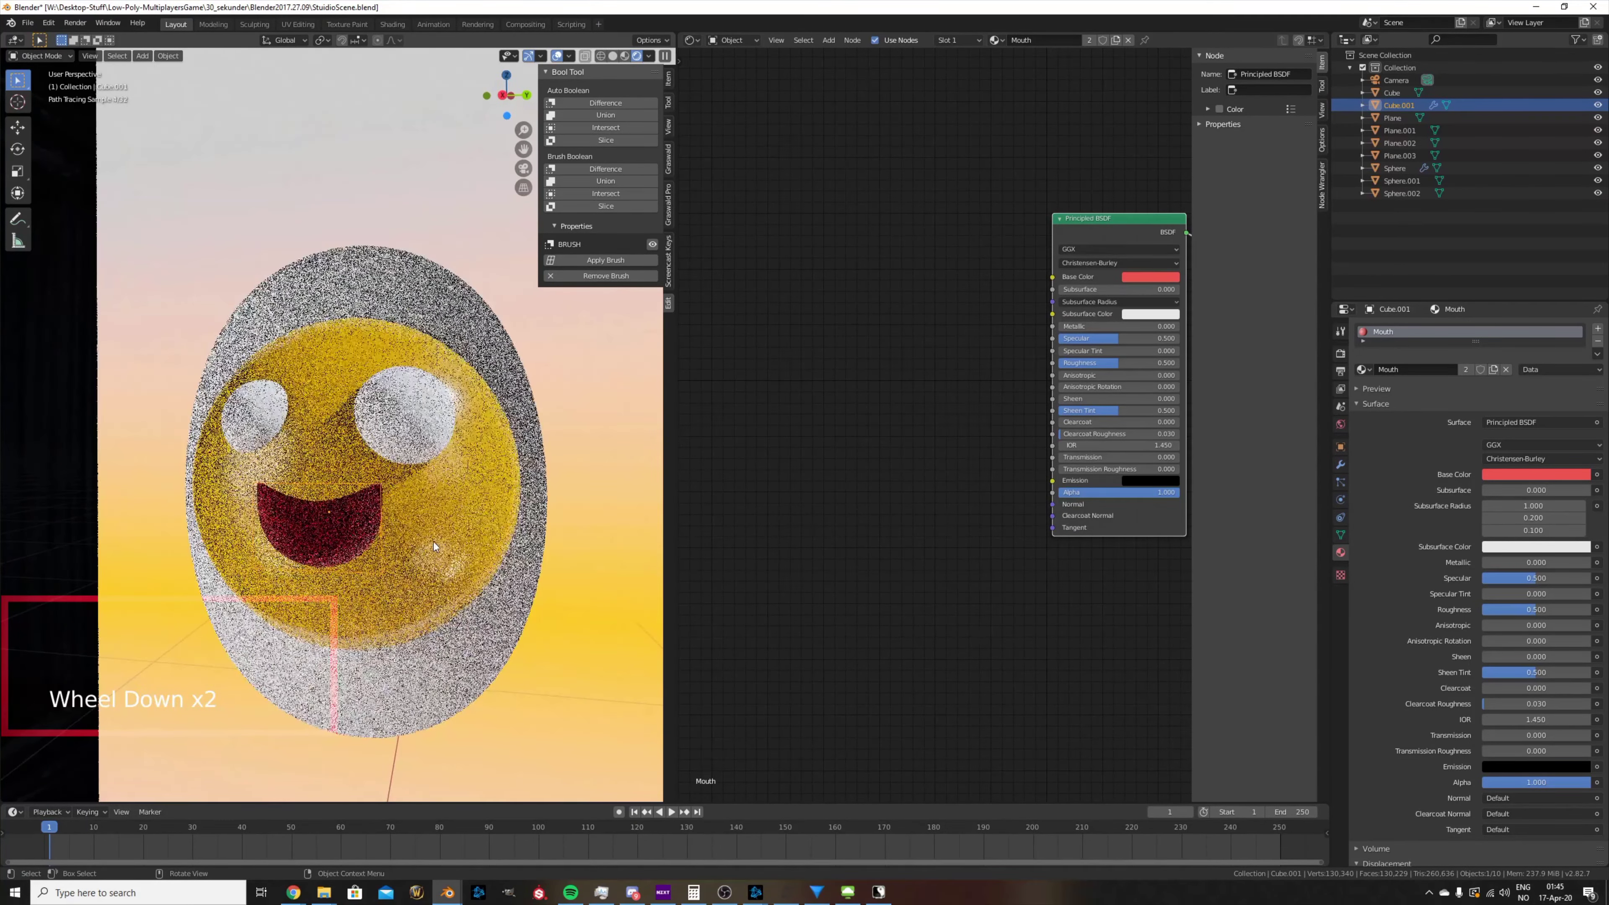
scroll(450, 534, down, 1)
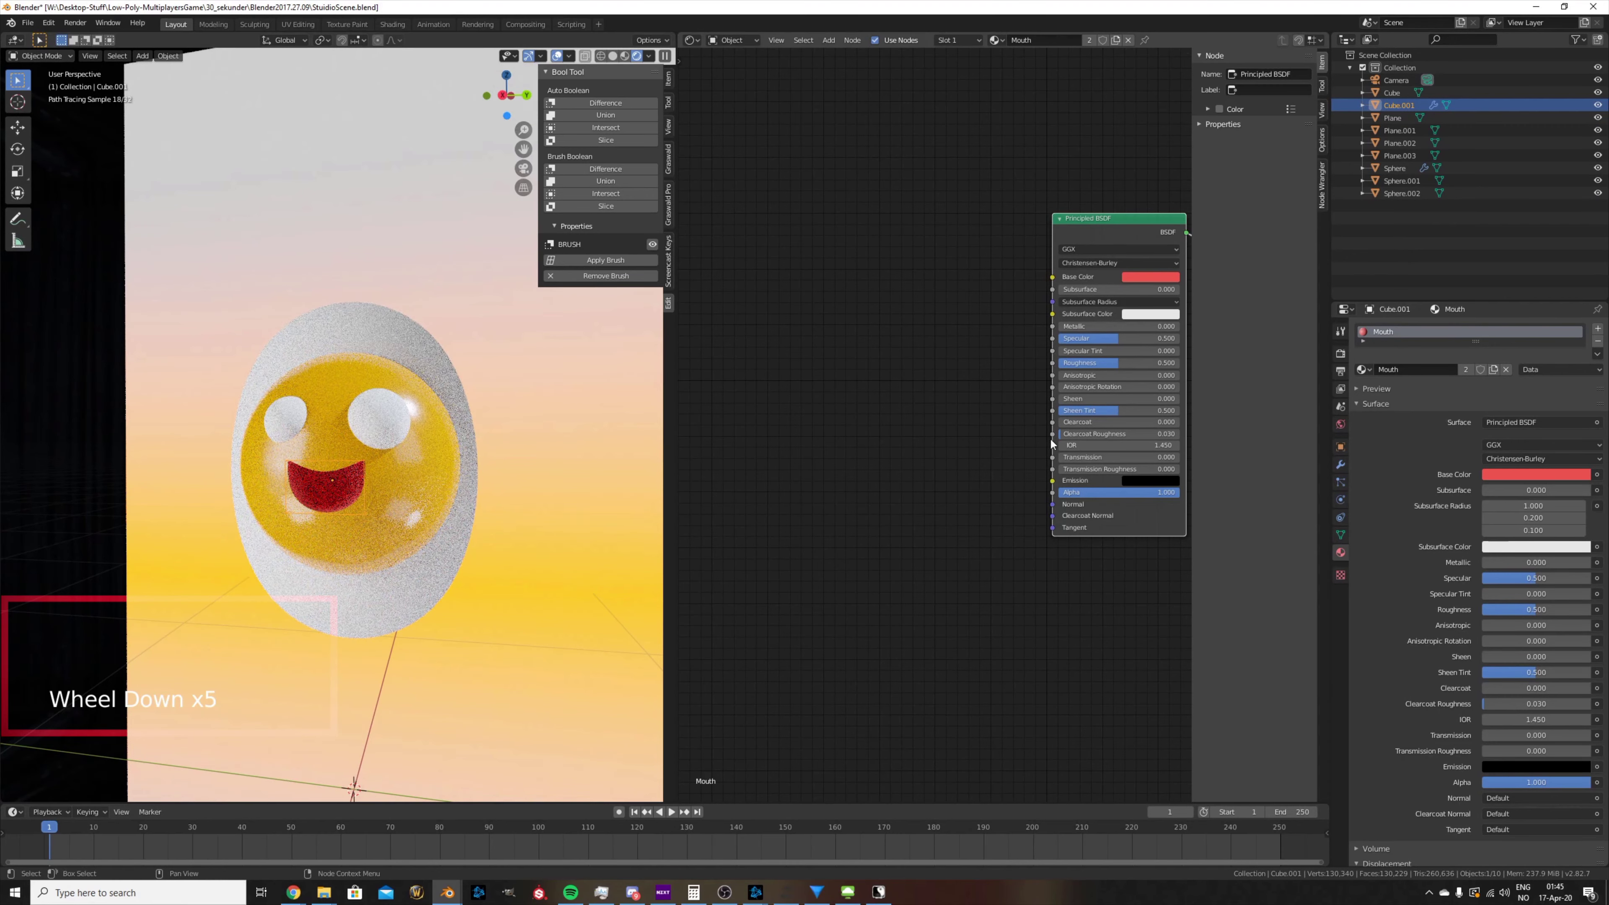
- Create a new material on the larger eye sphere and name it Eyes
click(368, 409)
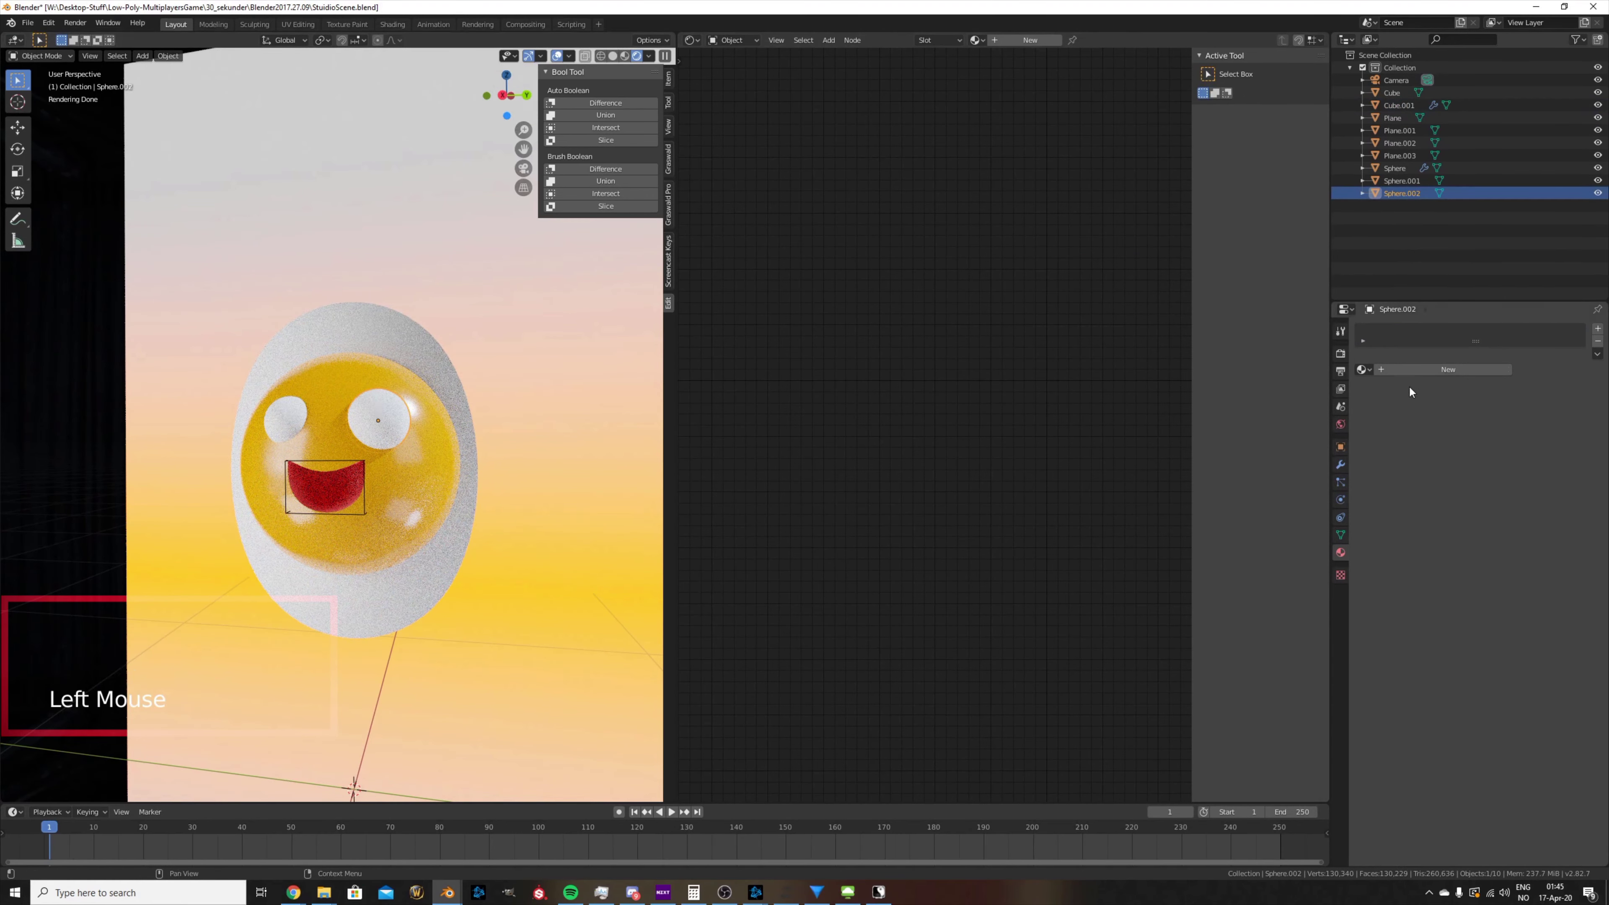
click(1383, 370)
click(1411, 370)
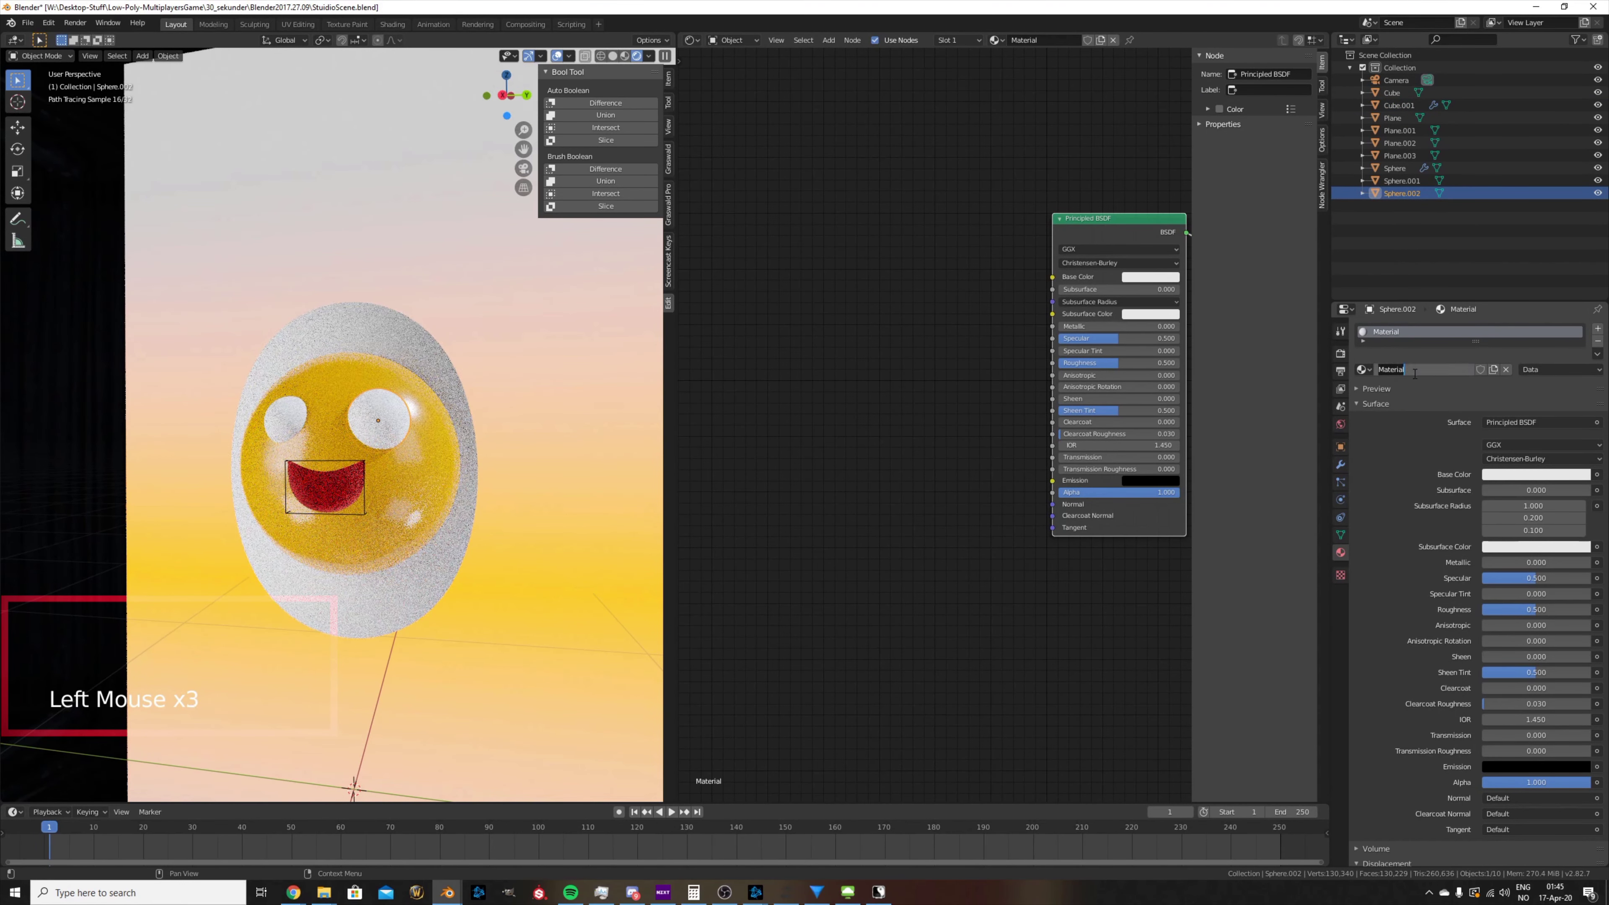
text(Eyes)
key(Return)
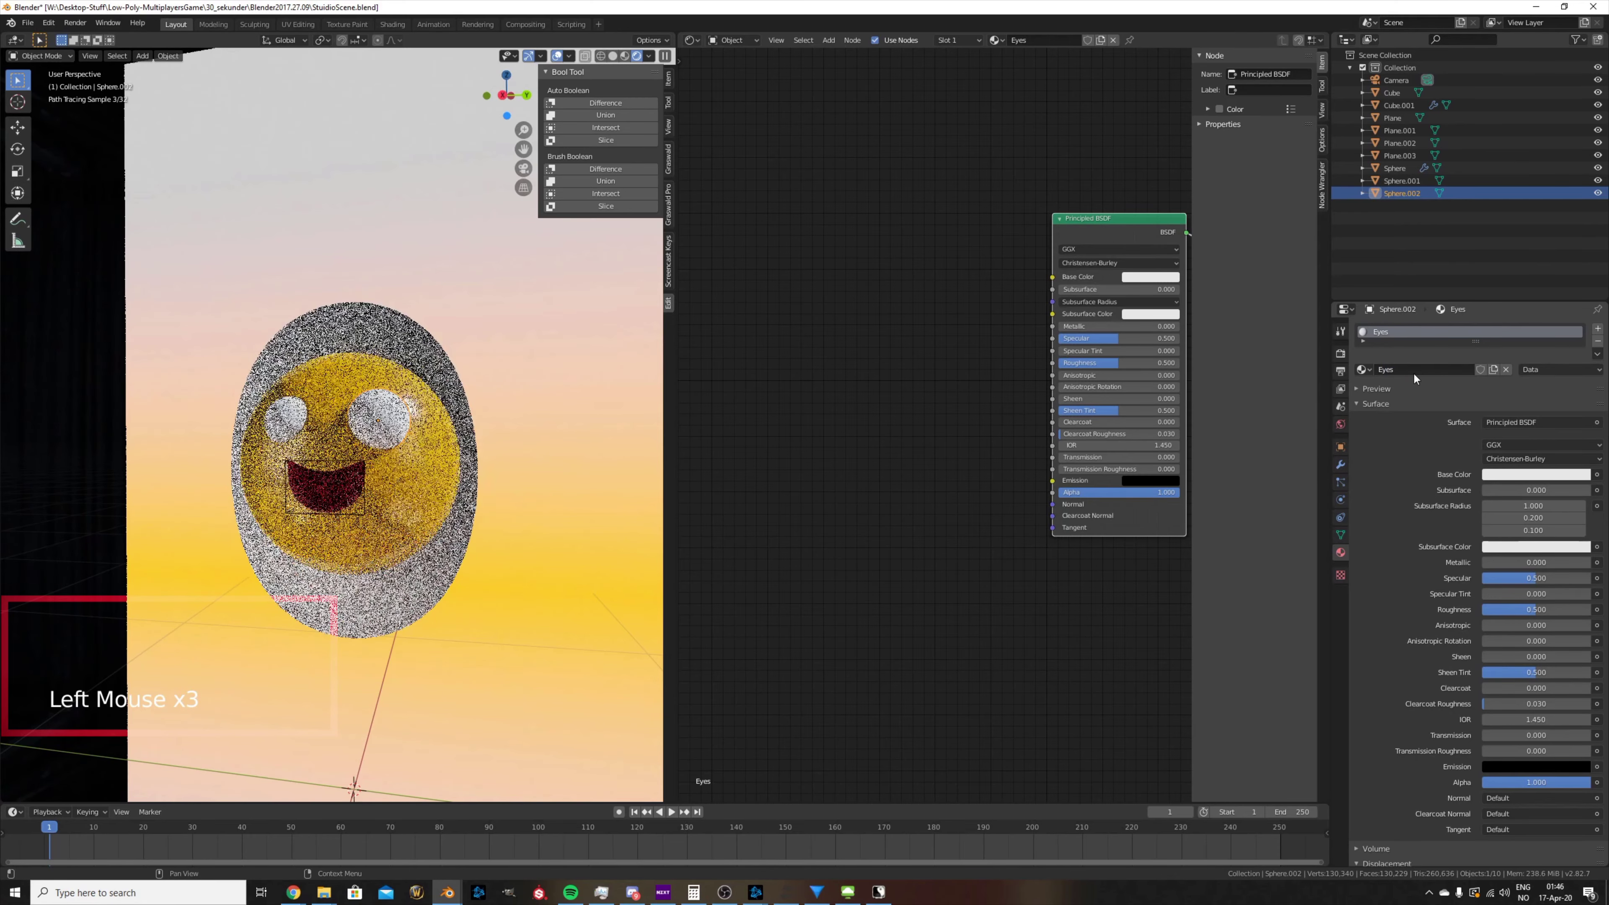
- Darken the Eyes material's base color to near black and set its roughness to 0.1
click(1178, 279)
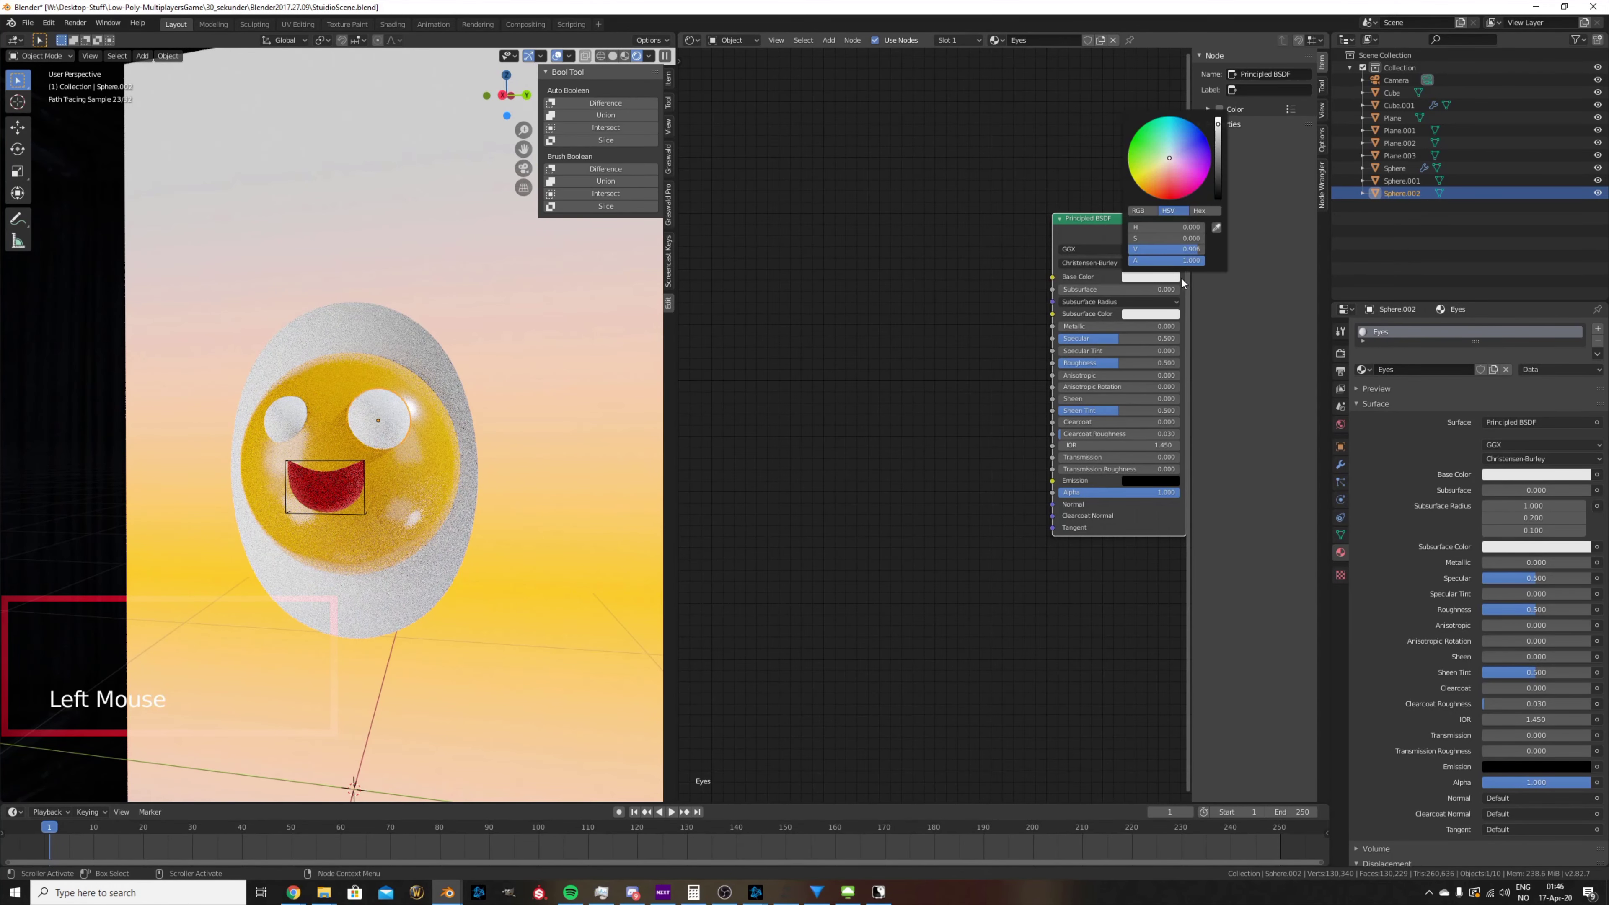
click(1216, 190)
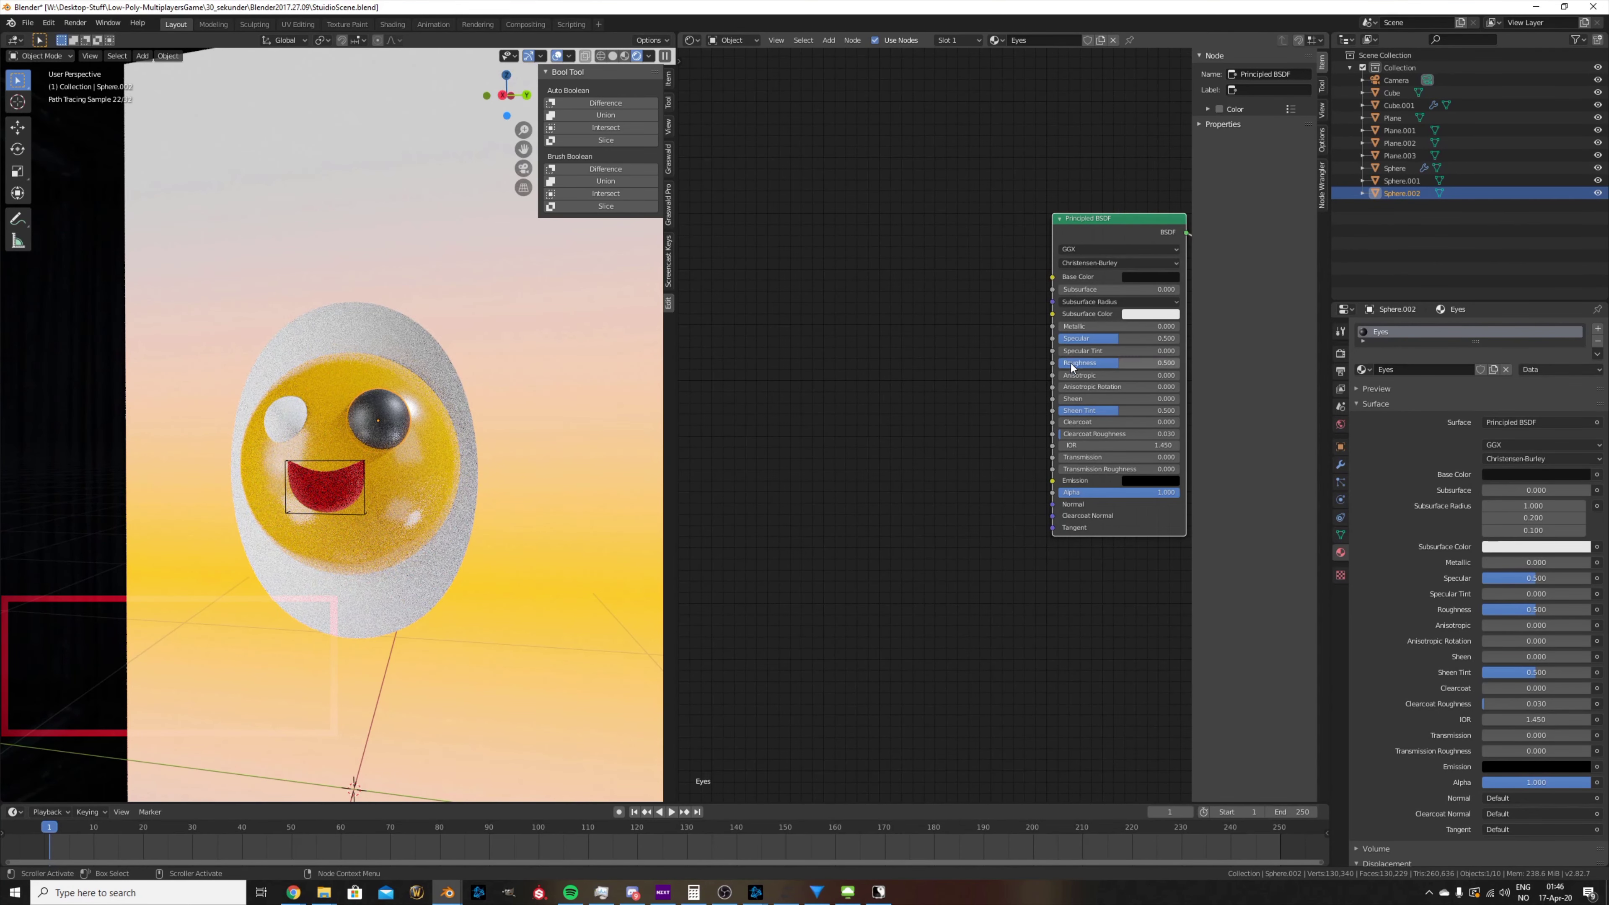
click(1138, 364)
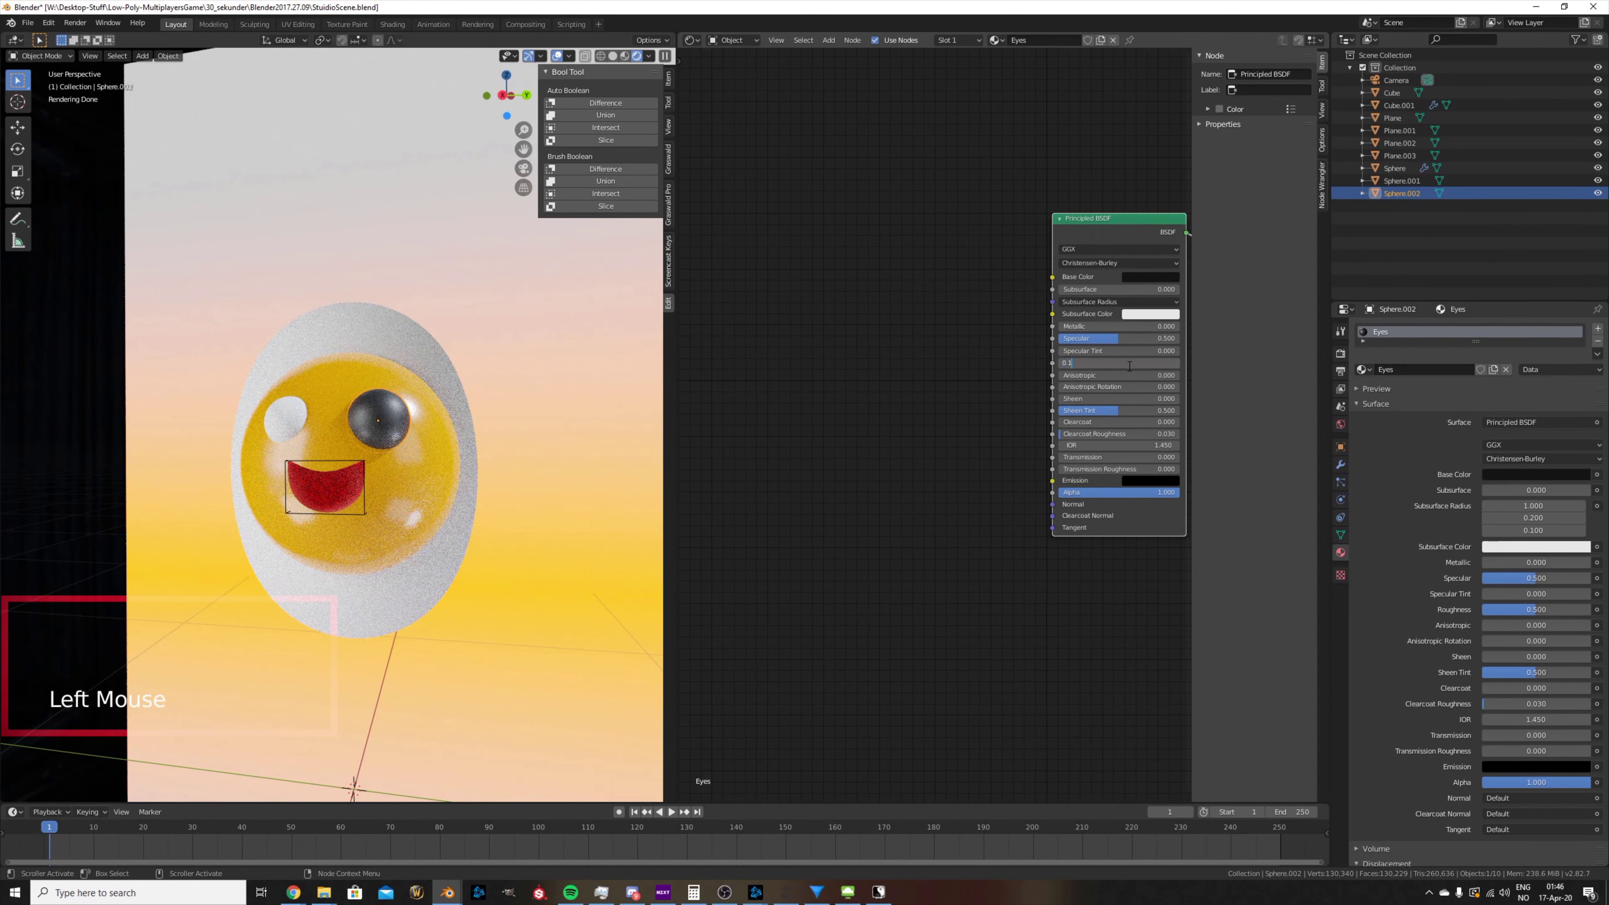
text(0.1)
key(Return)
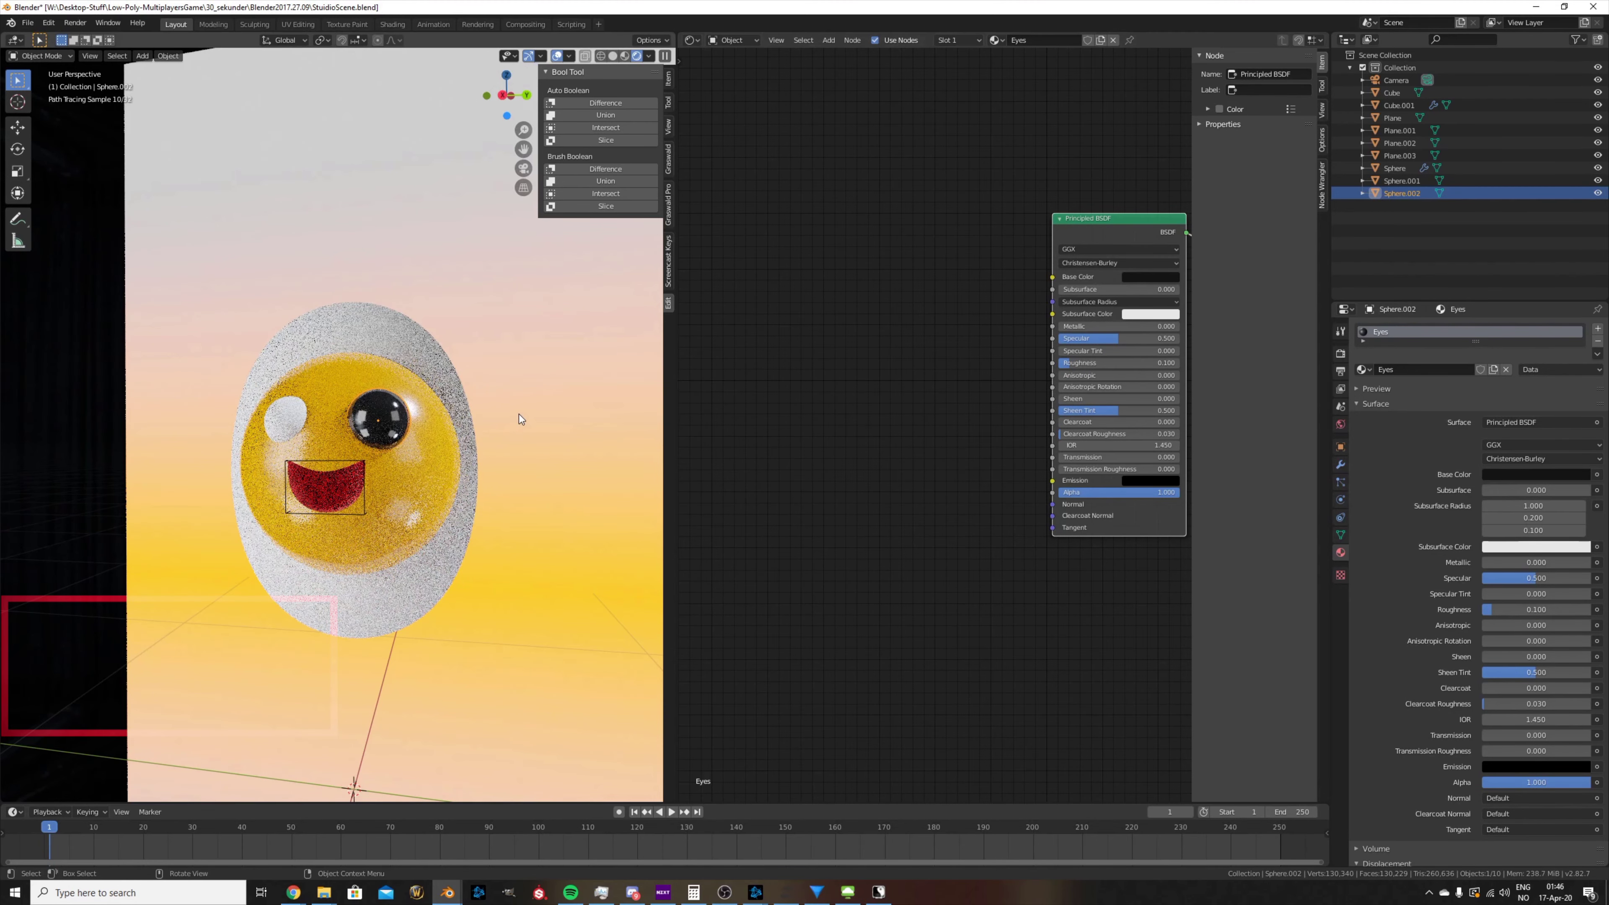
- Assign the existing Eyes material to the other, smaller-looking eye sphere
click(304, 430)
click(1363, 368)
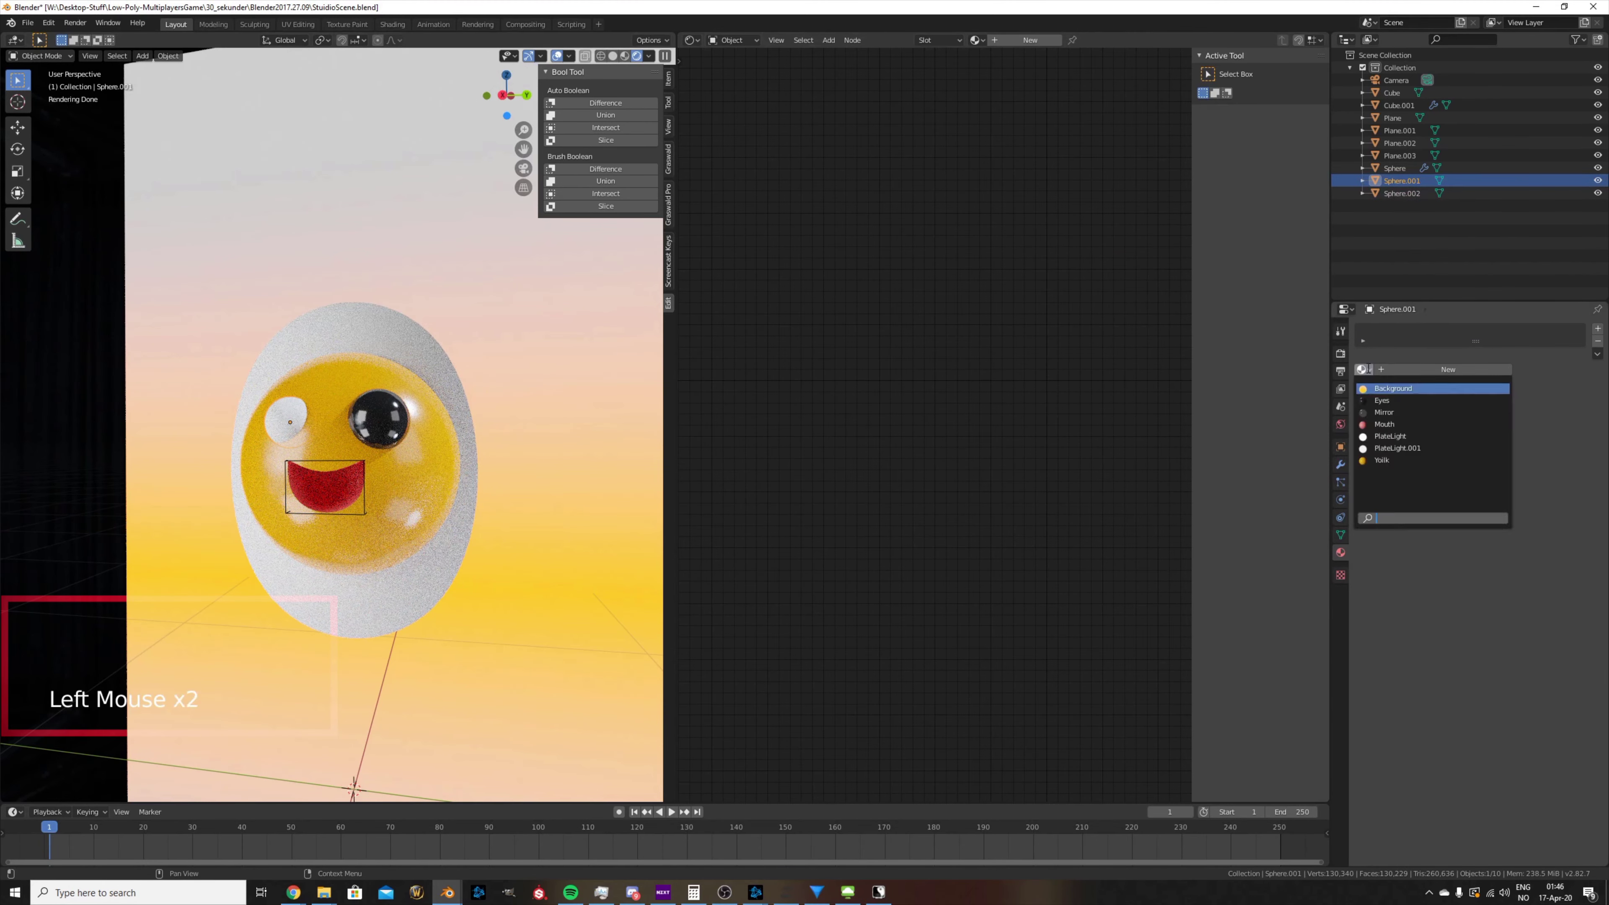
click(1388, 399)
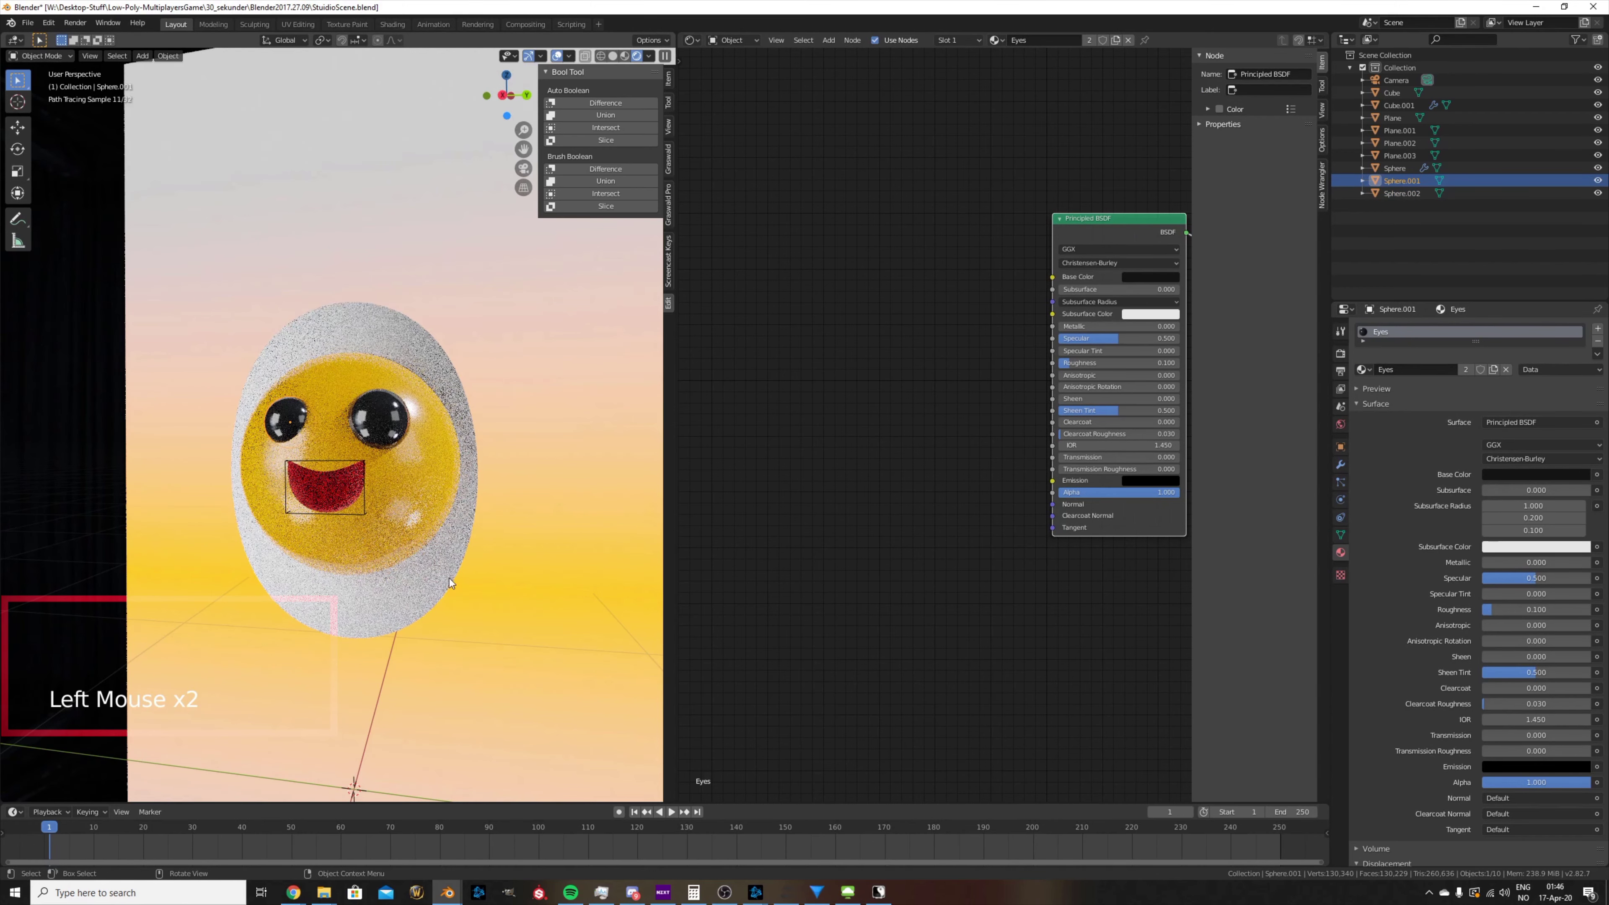
- Switch the viewport to solid shading and add a UV sphere at the 3D cursor, scaled down smaller than the yolk
middle_drag(441, 500, 608, 64)
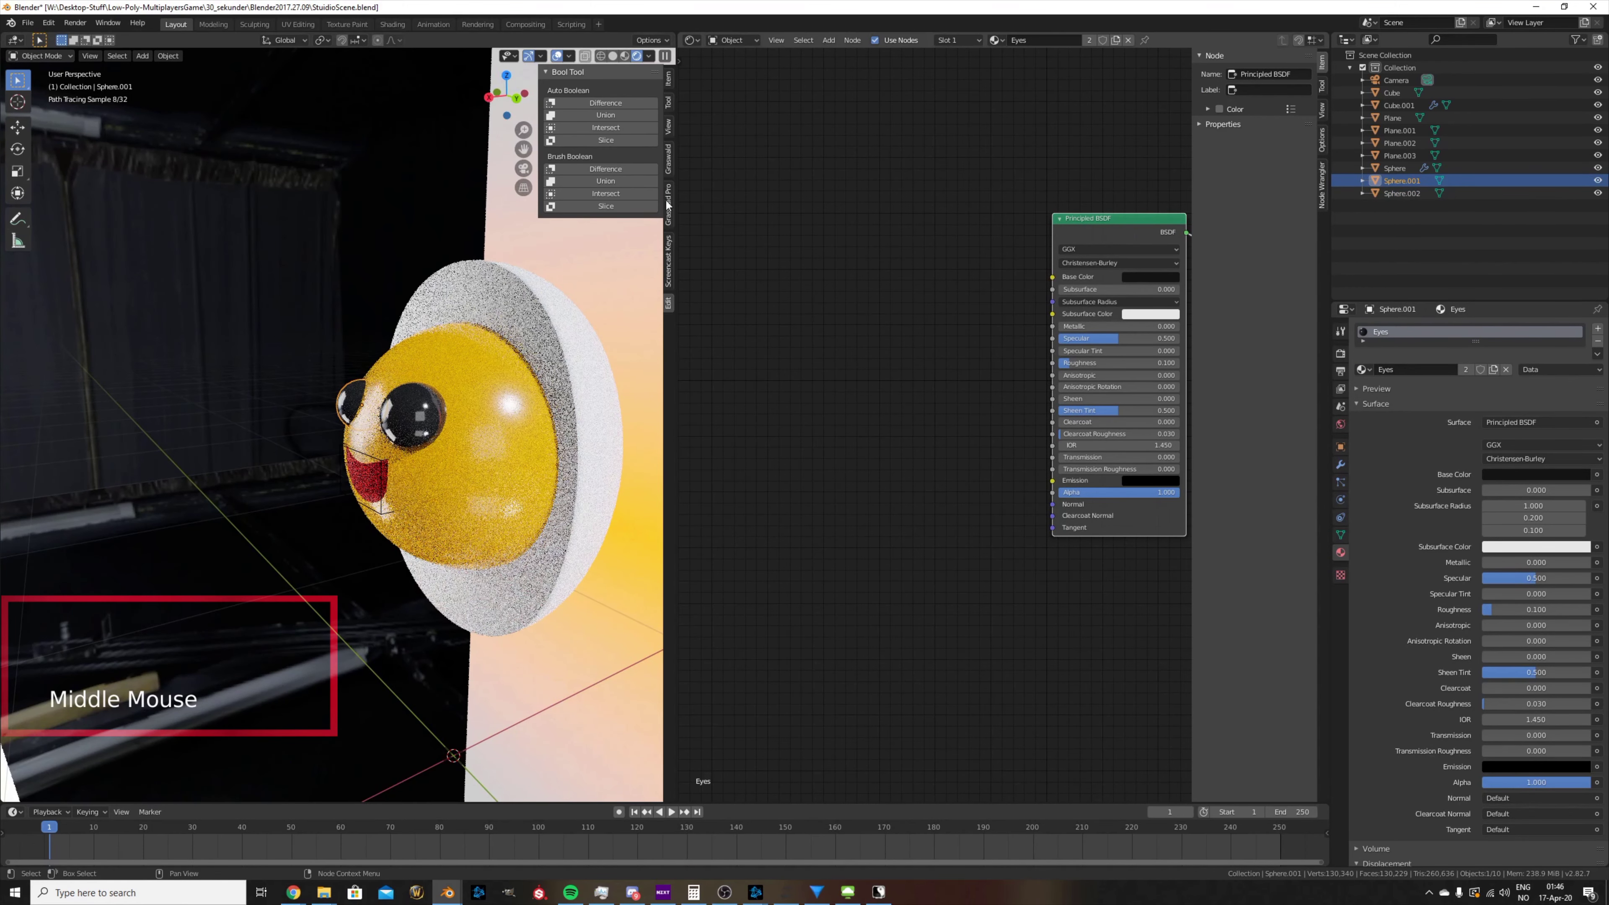
click(614, 56)
scroll(474, 454, down, 2)
middle_drag(474, 453, 403, 510)
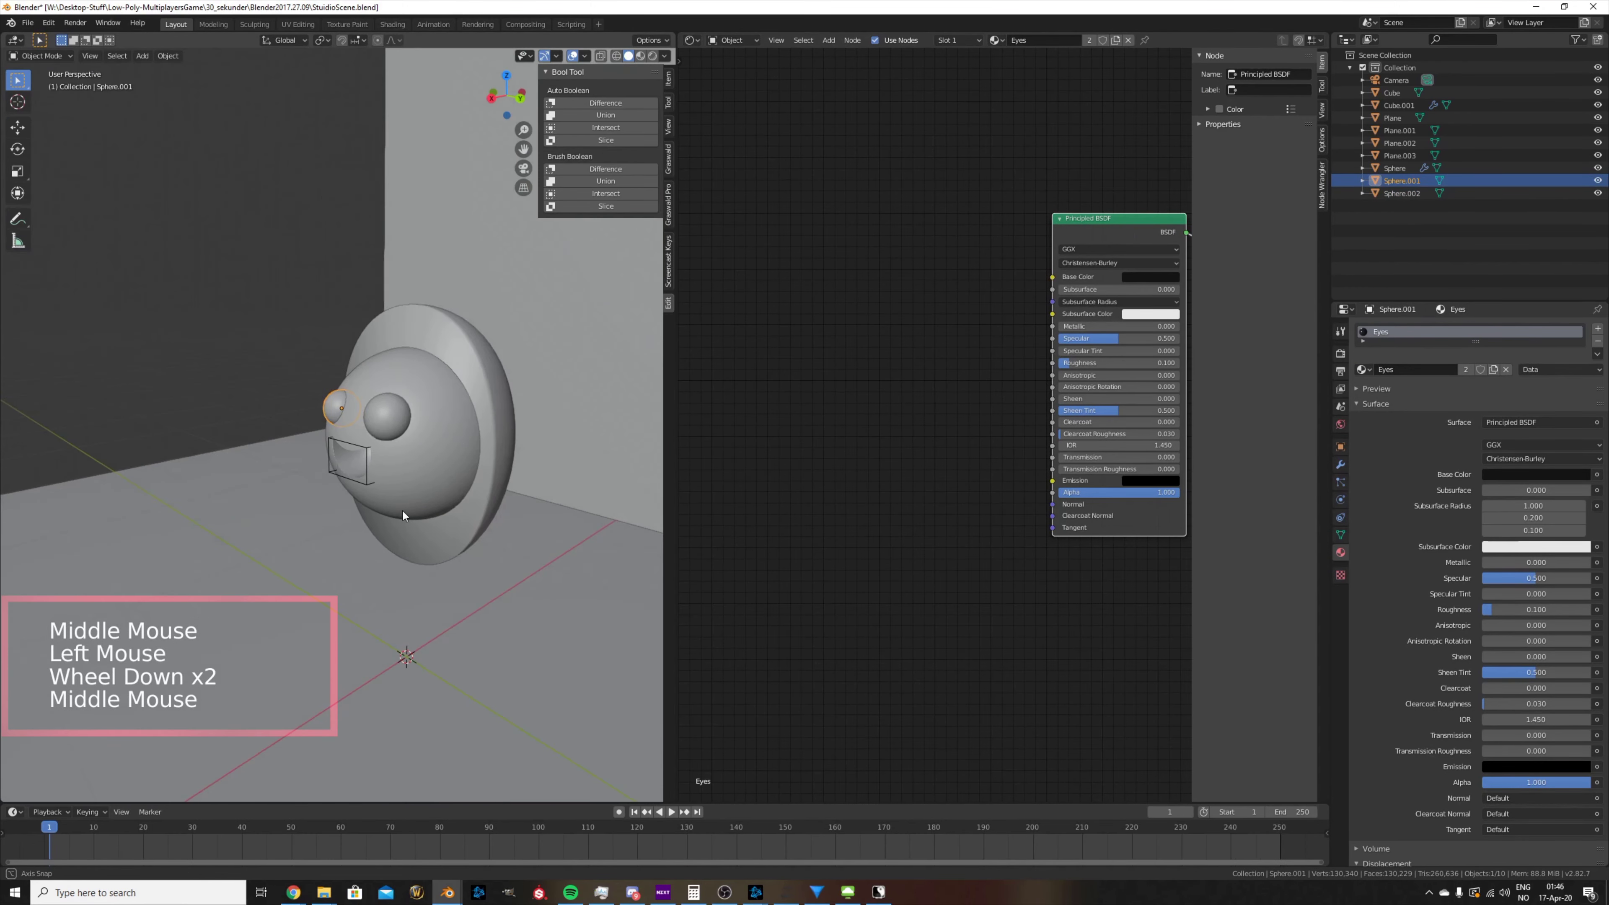
key(shift+a)
mouse_move(402, 511)
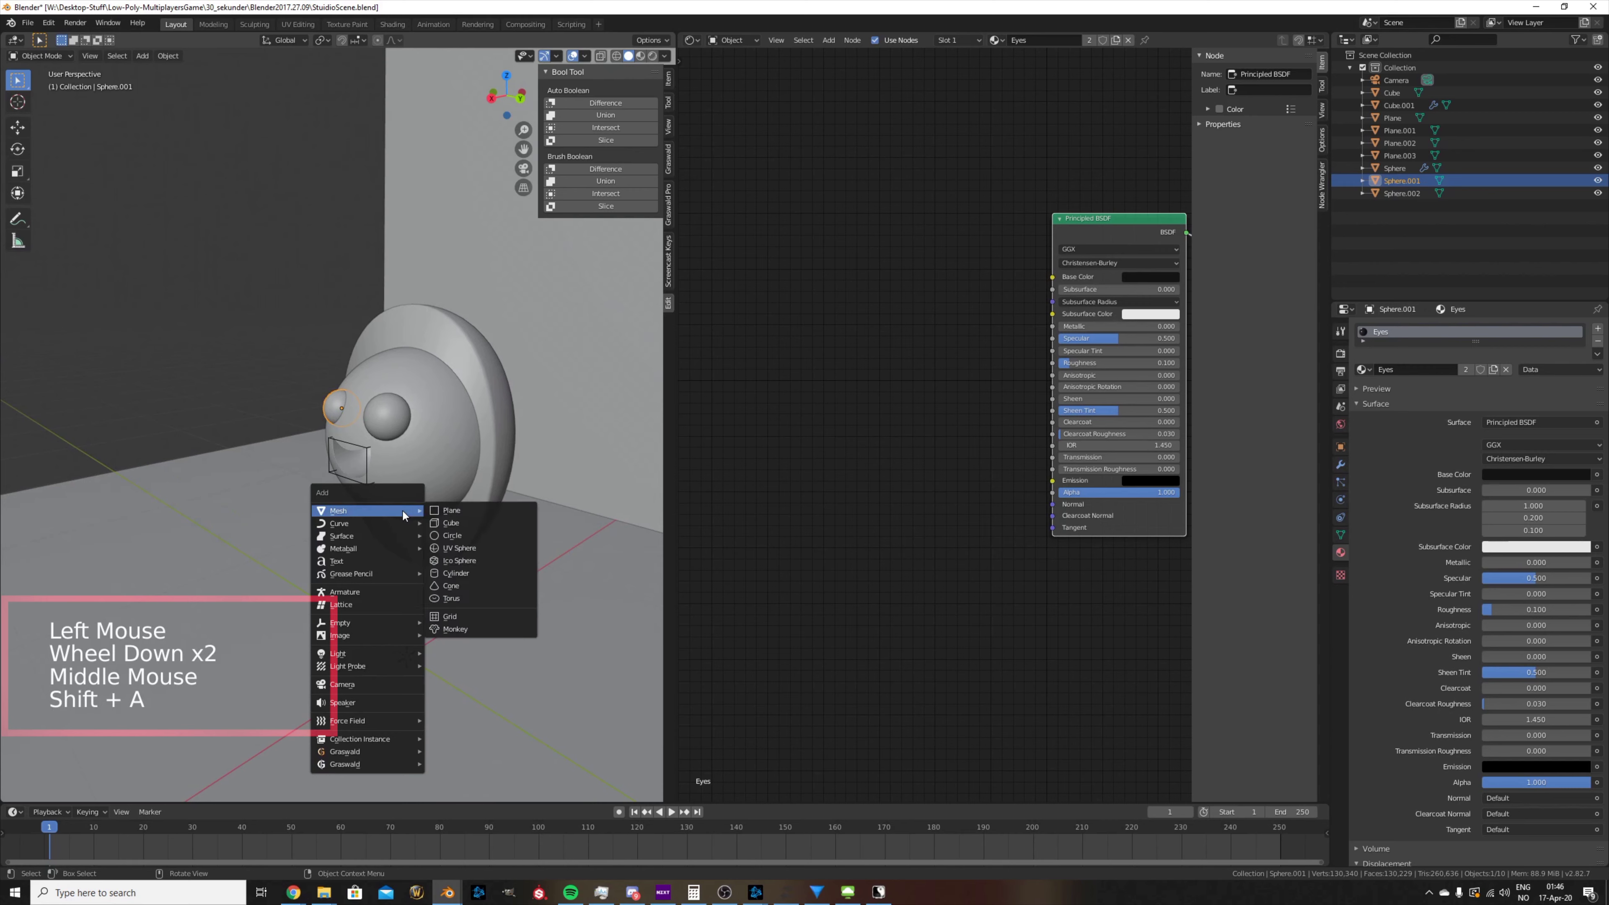
click(477, 545)
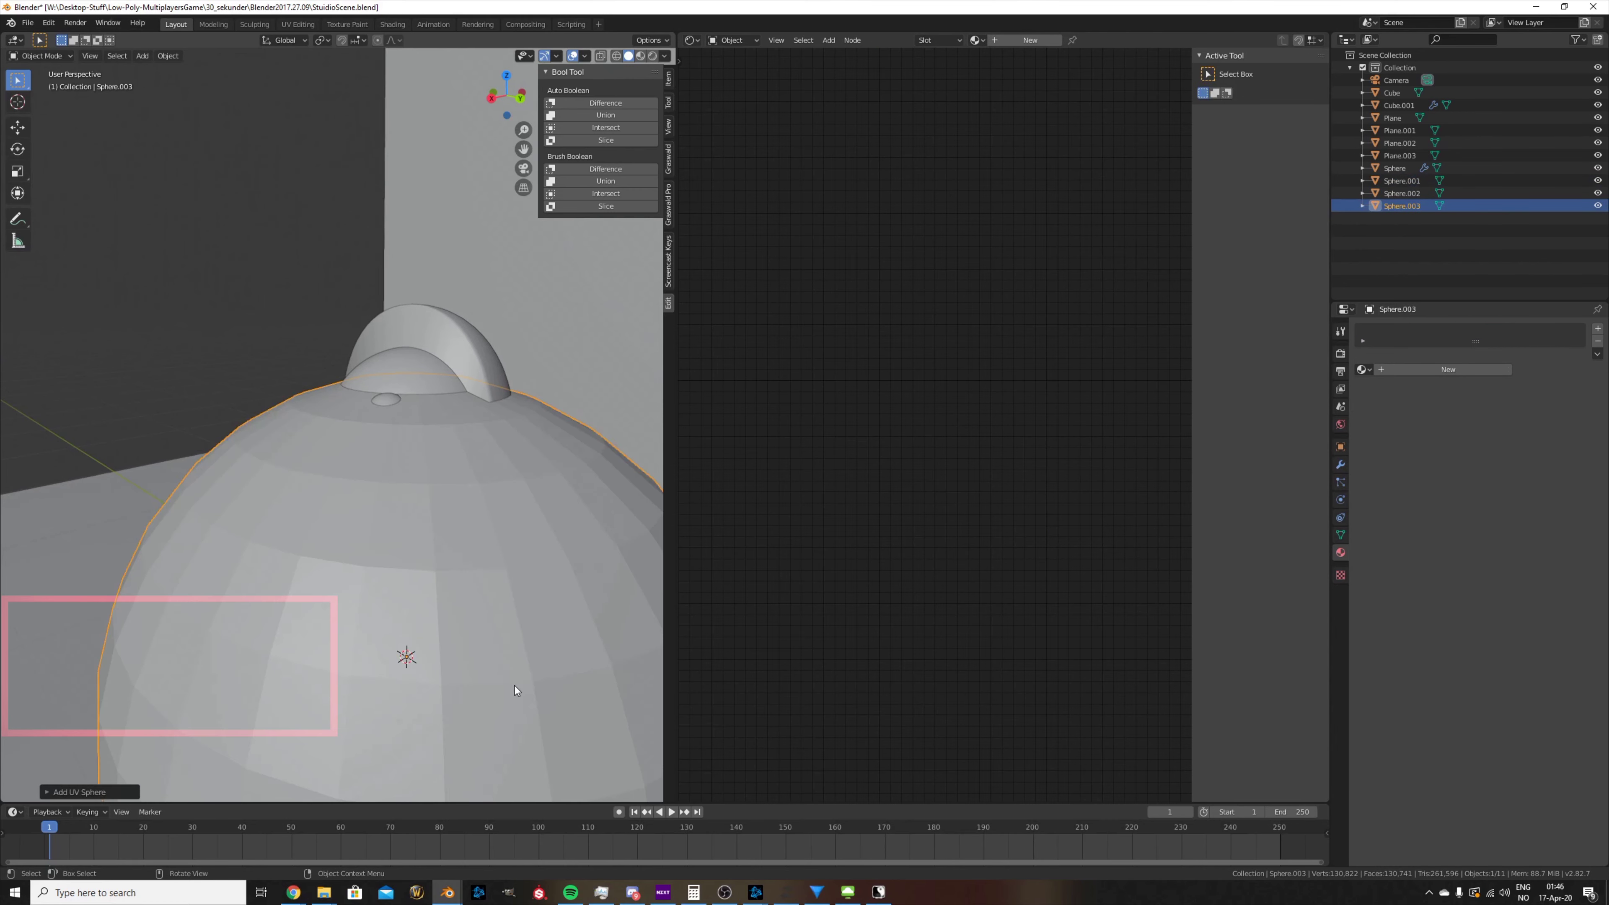
key(s)
click(437, 643)
- Move the new sphere up along Z into the yolk and forward along X toward the mouth opening
key(g)
key(z)
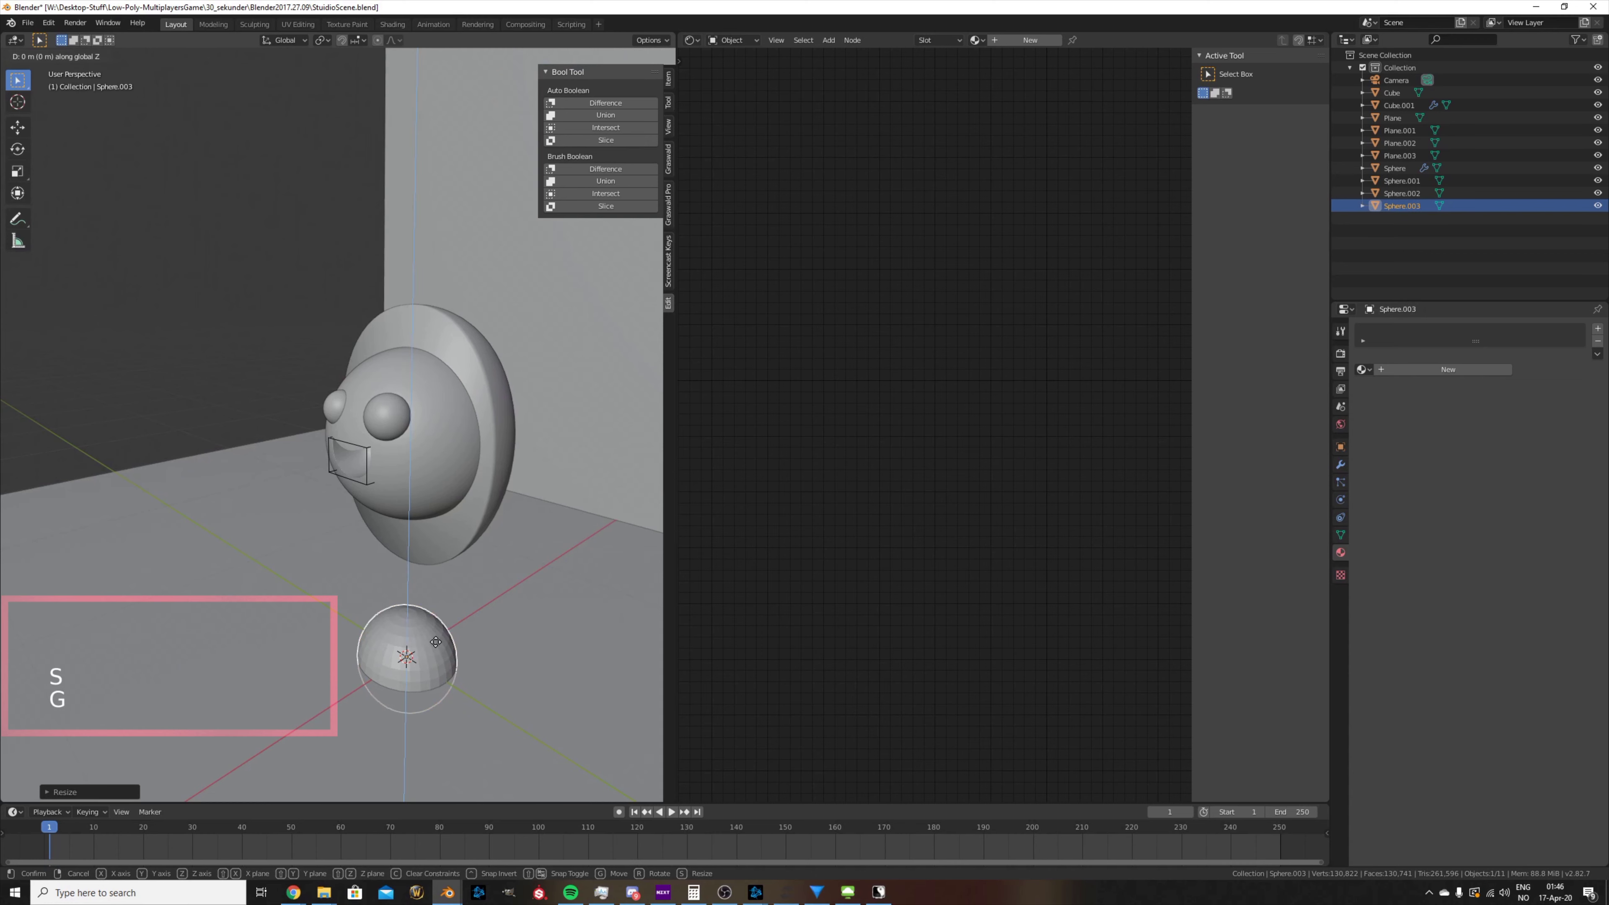
click(371, 442)
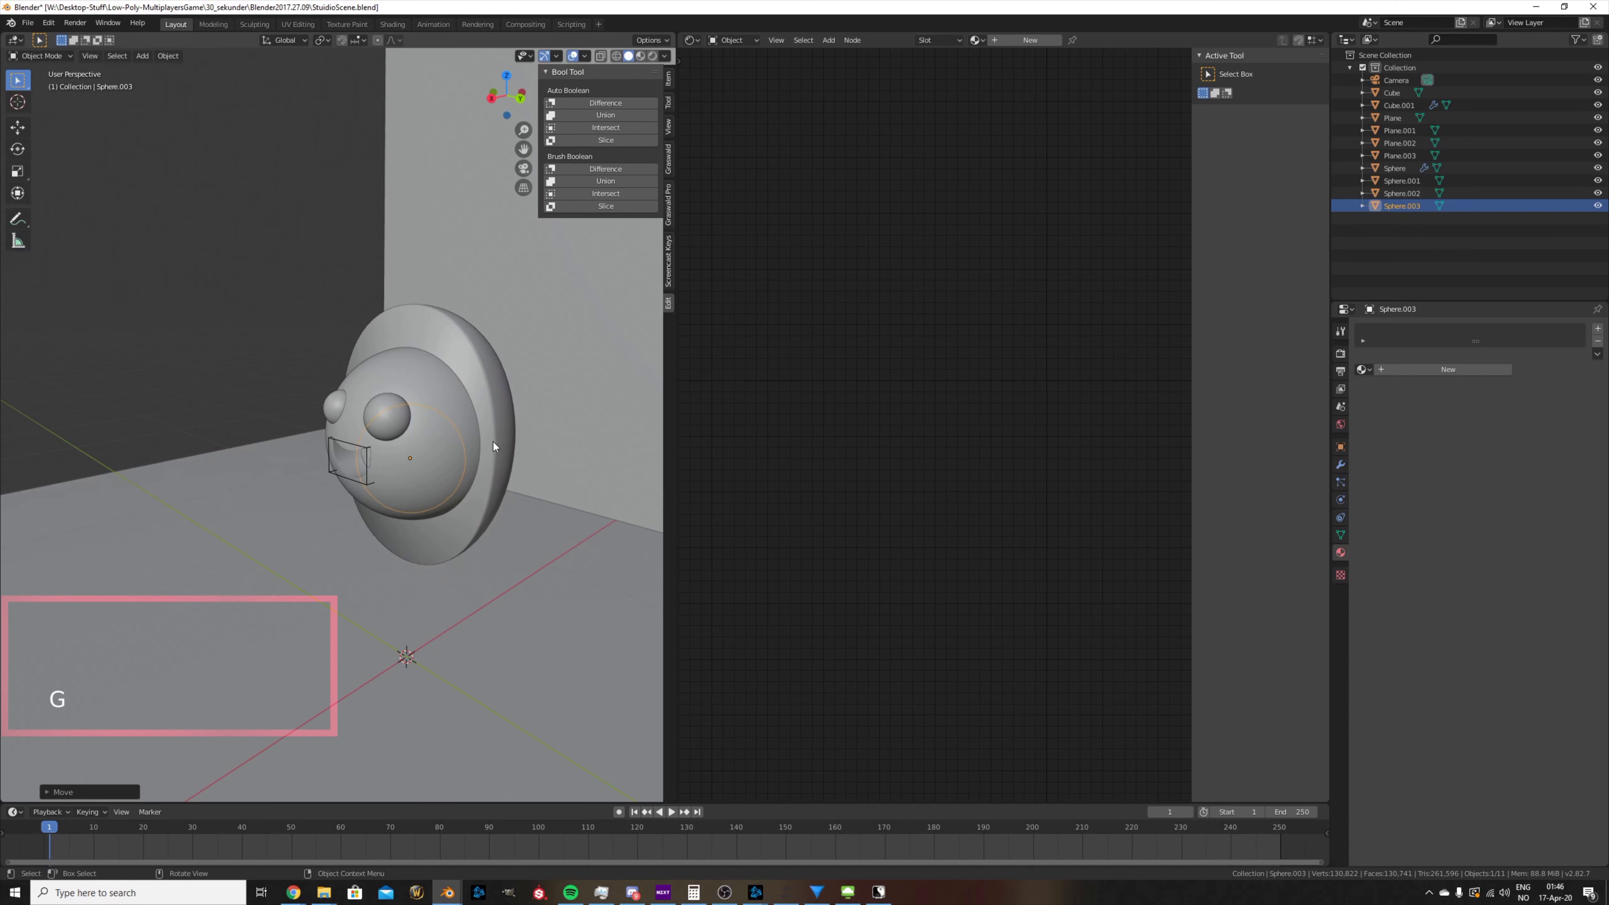
key(g)
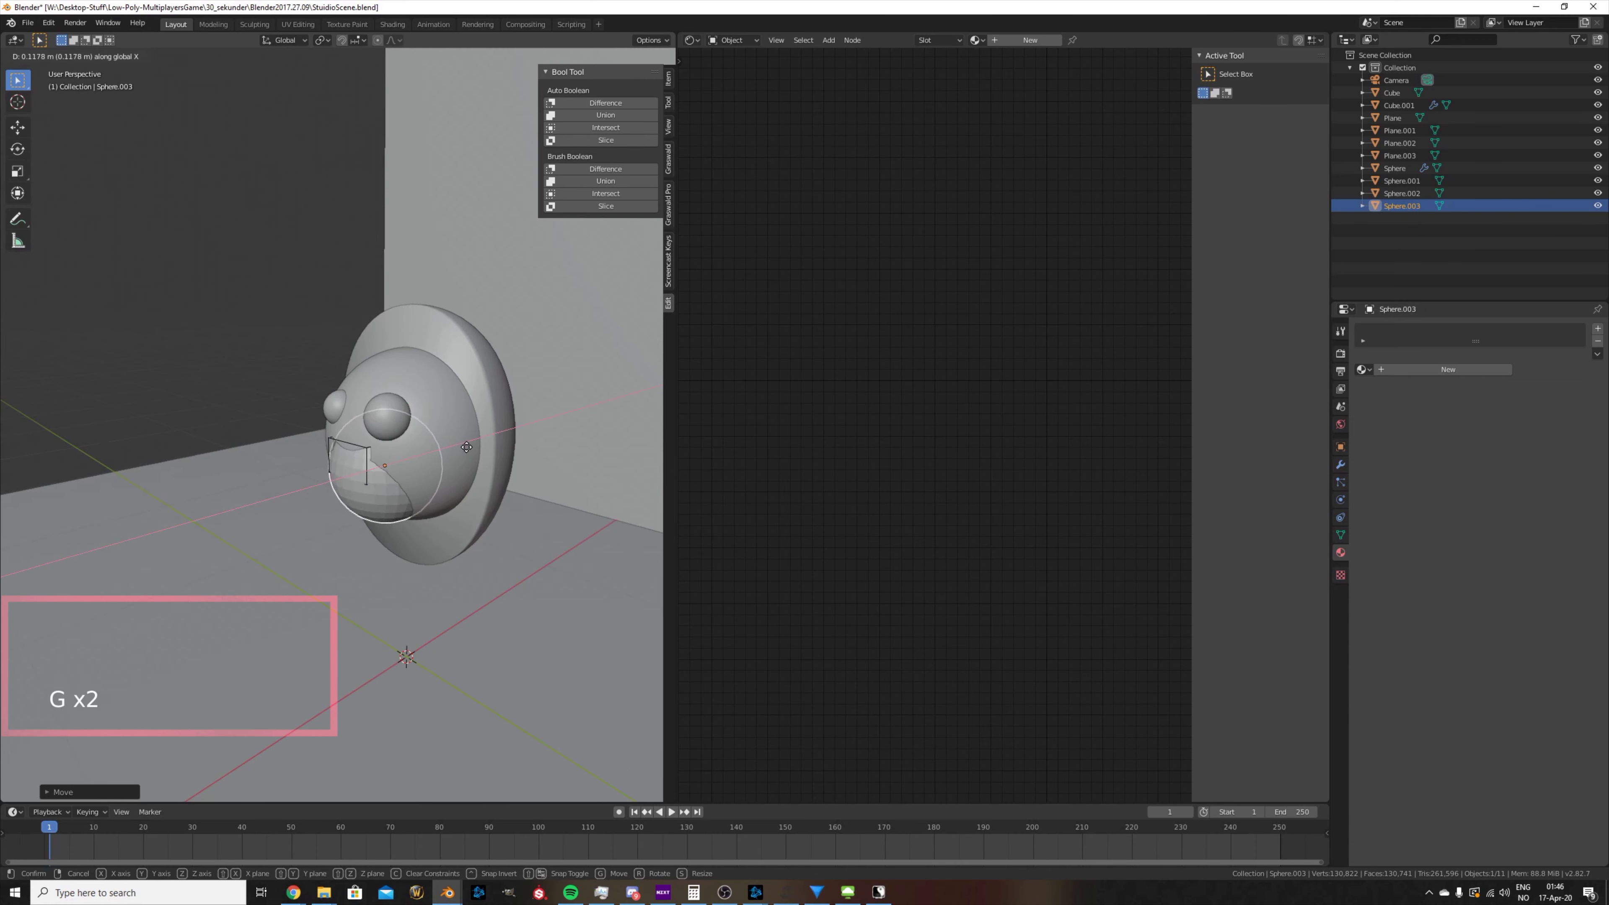
click(463, 451)
- Scale the sphere down until it fits inside the mouth opening and adjust its depth along X
key(s)
click(476, 489)
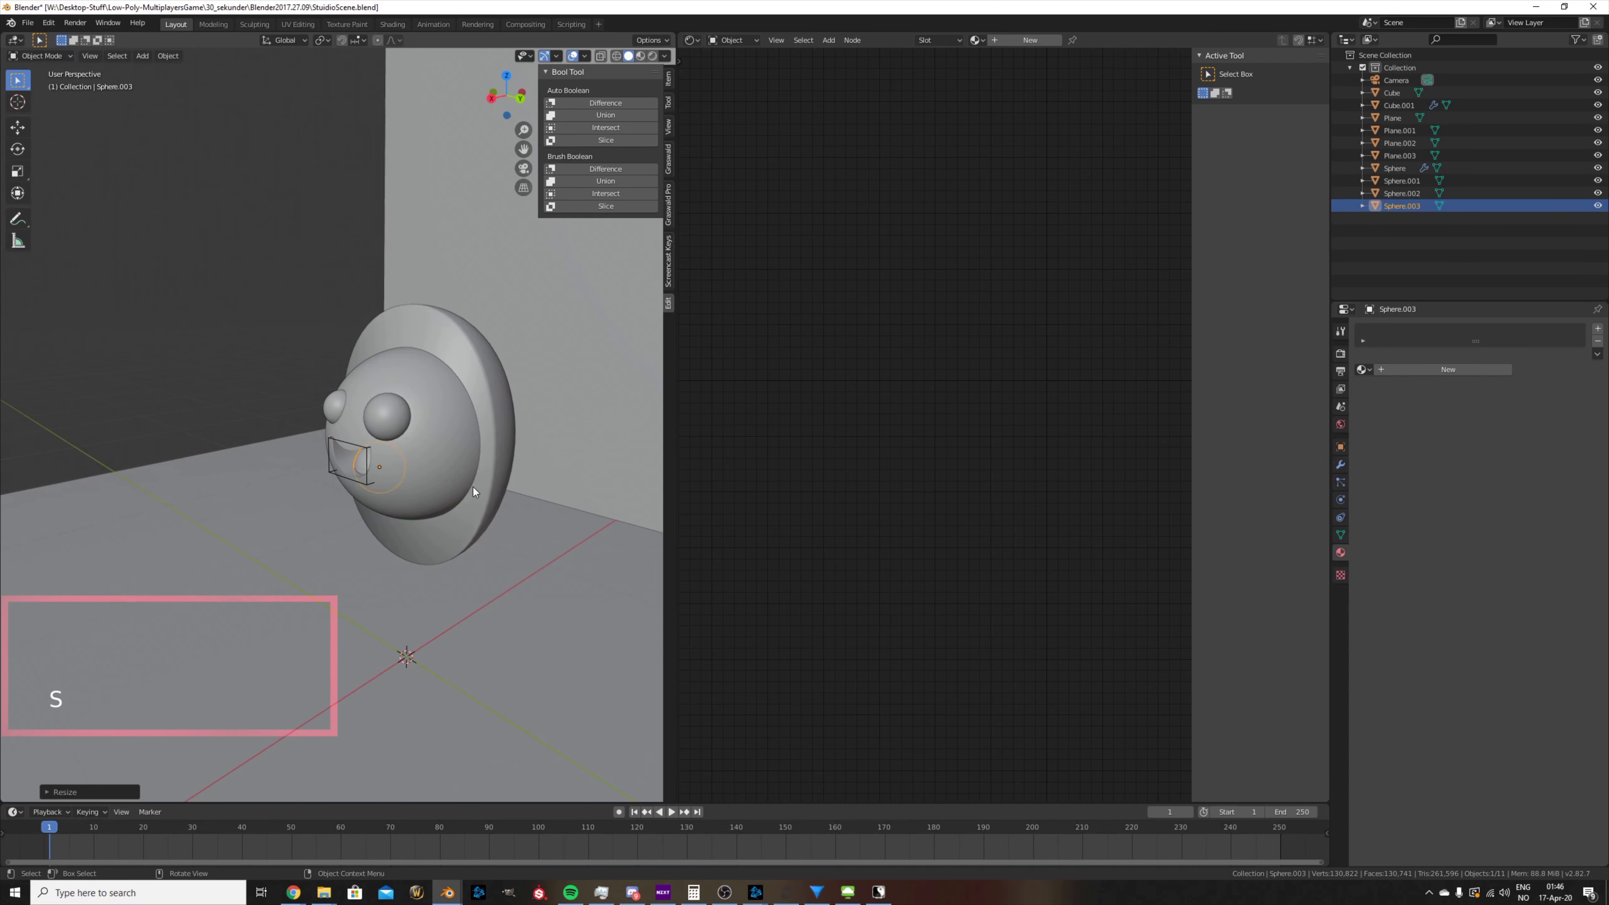
scroll(472, 487, up, 4)
middle_drag(473, 487, 559, 465)
key(s)
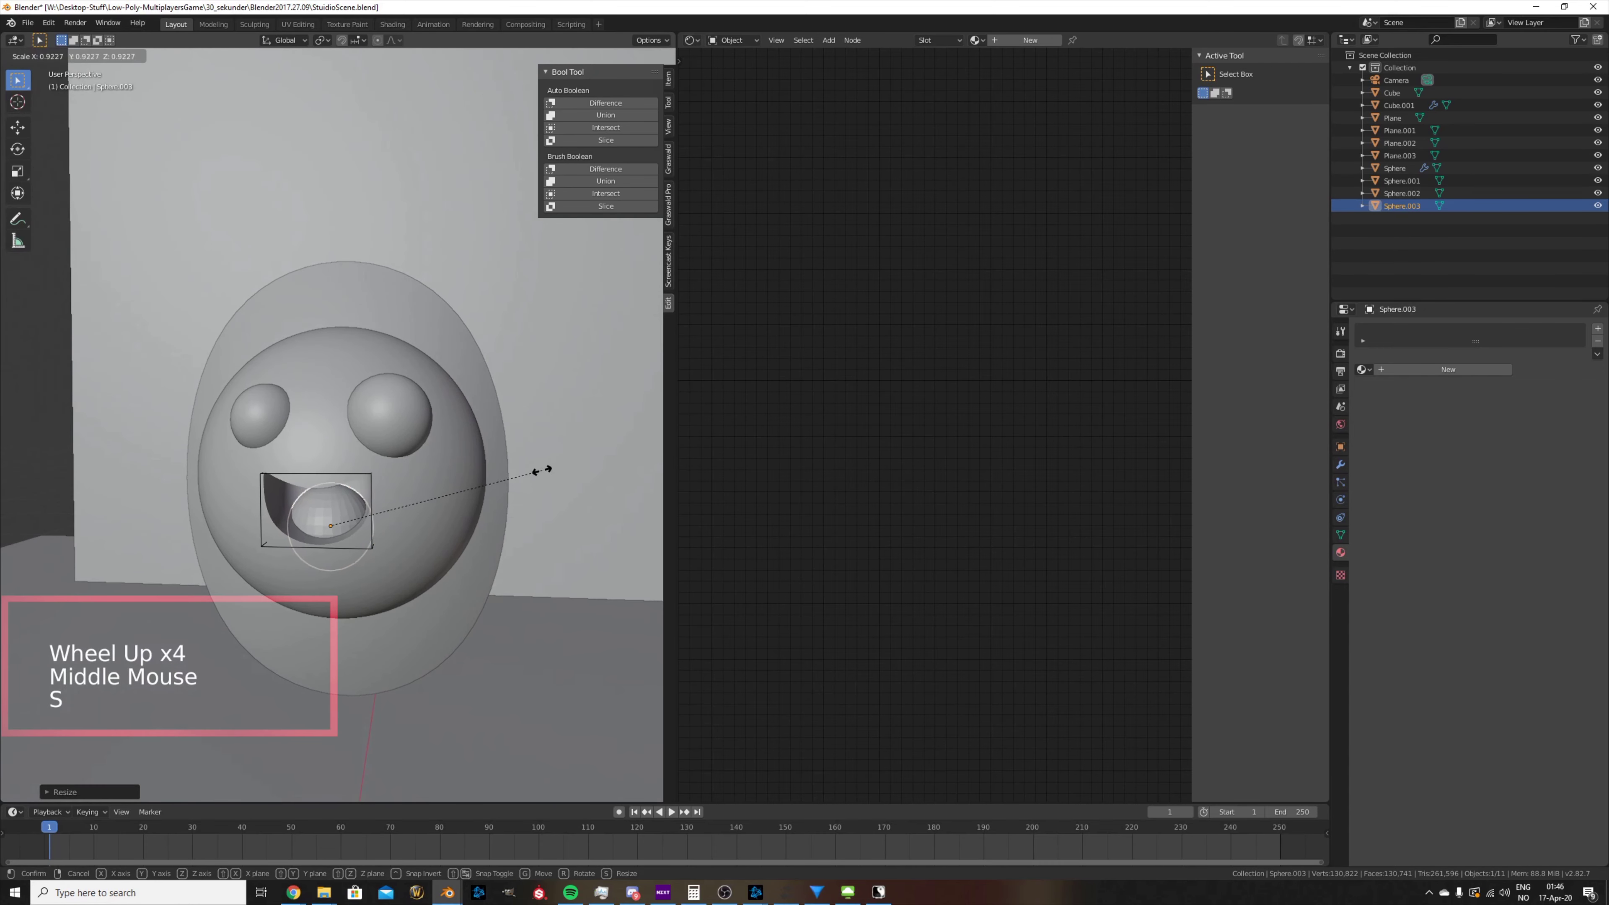
click(493, 473)
key(g)
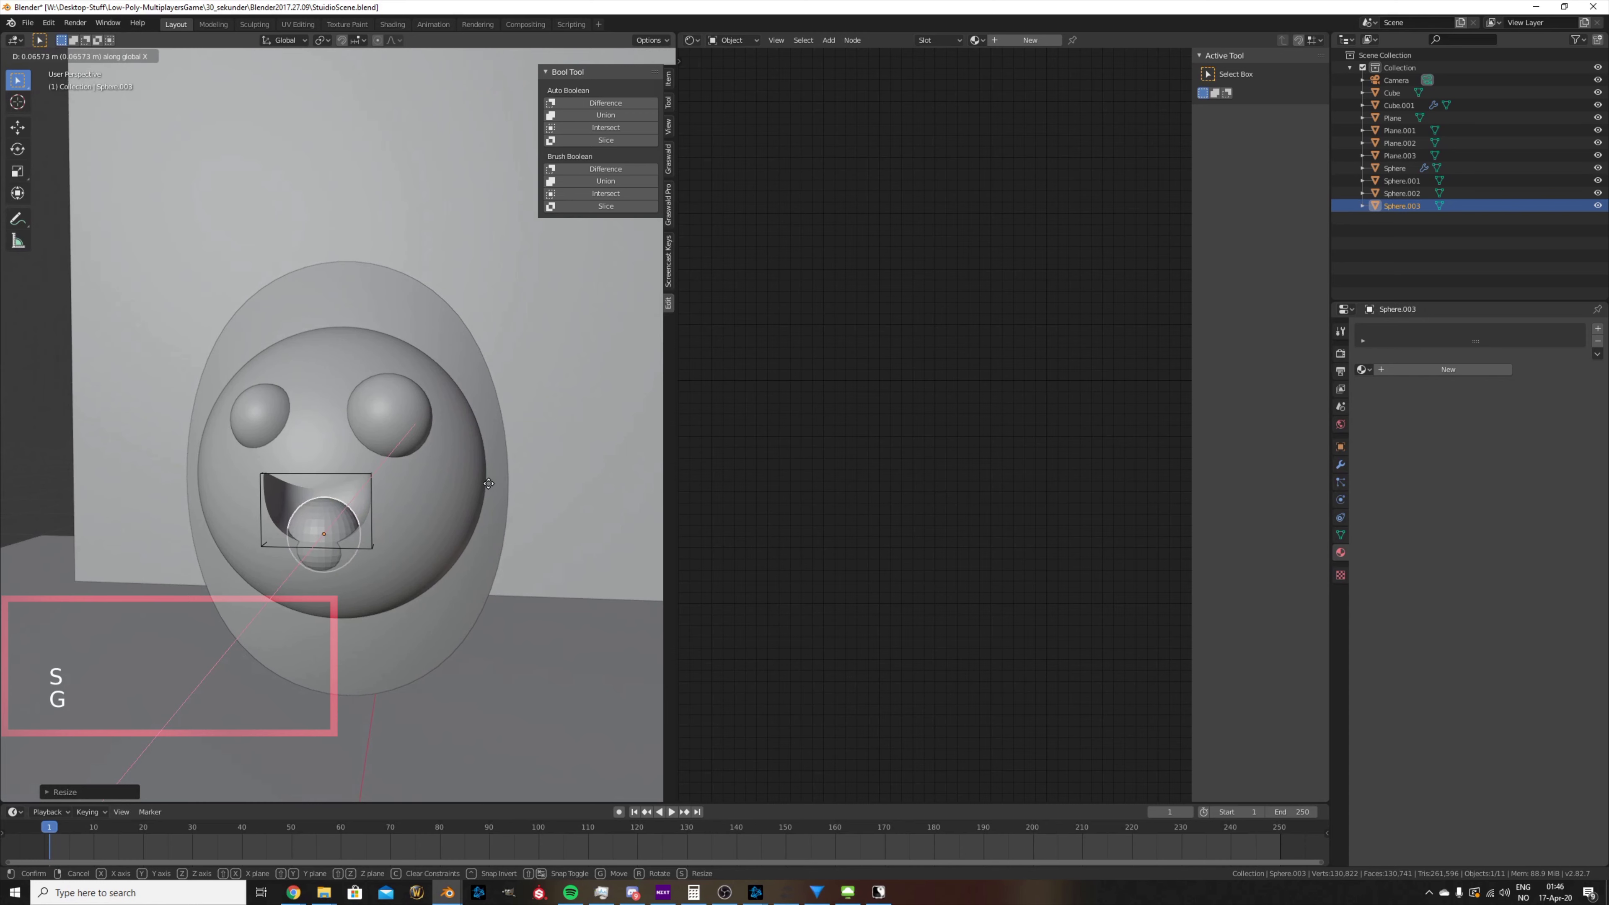
click(498, 483)
- Widen the sphere along Y into a tongue shape and lower it slightly along Z in the mouth
key(s)
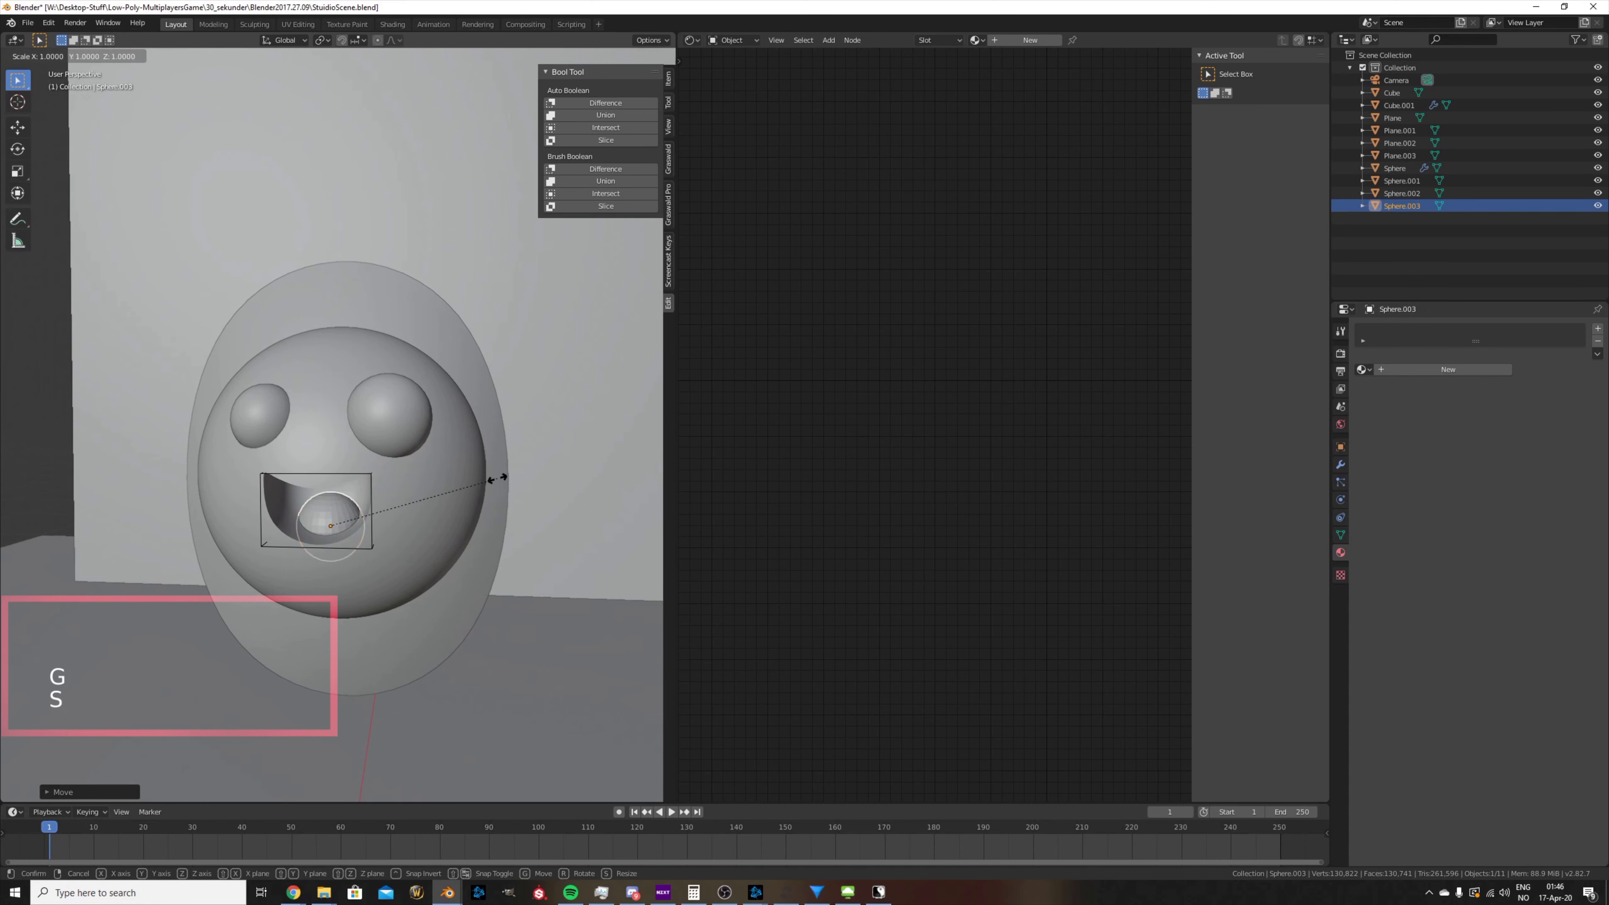
key(y)
click(551, 483)
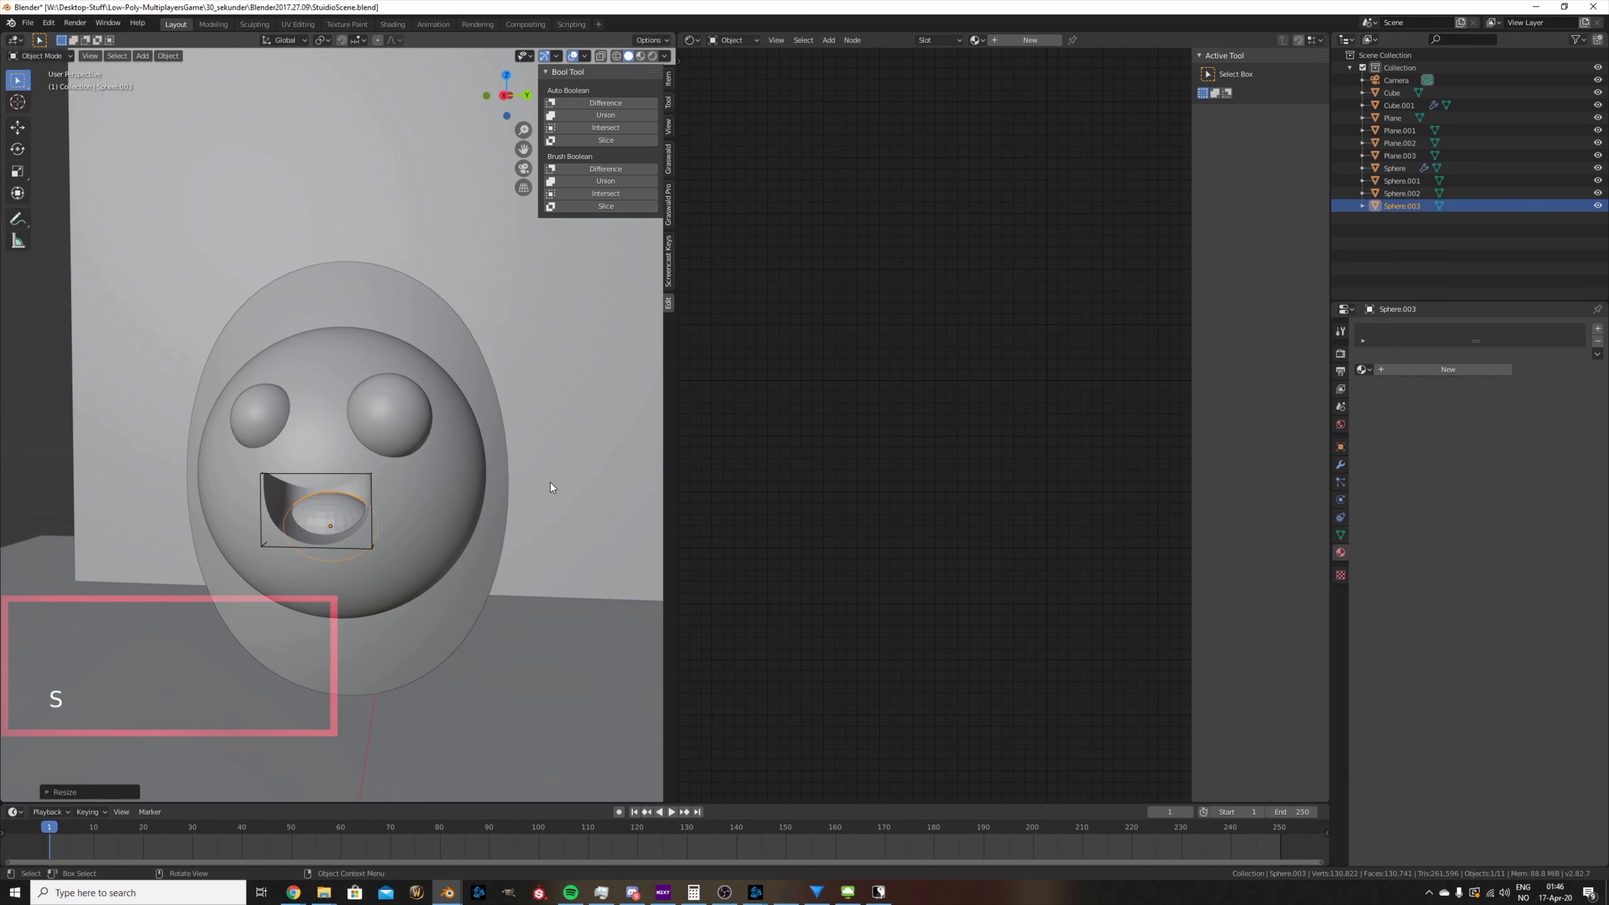
middle_drag(551, 483, 473, 484)
key(g)
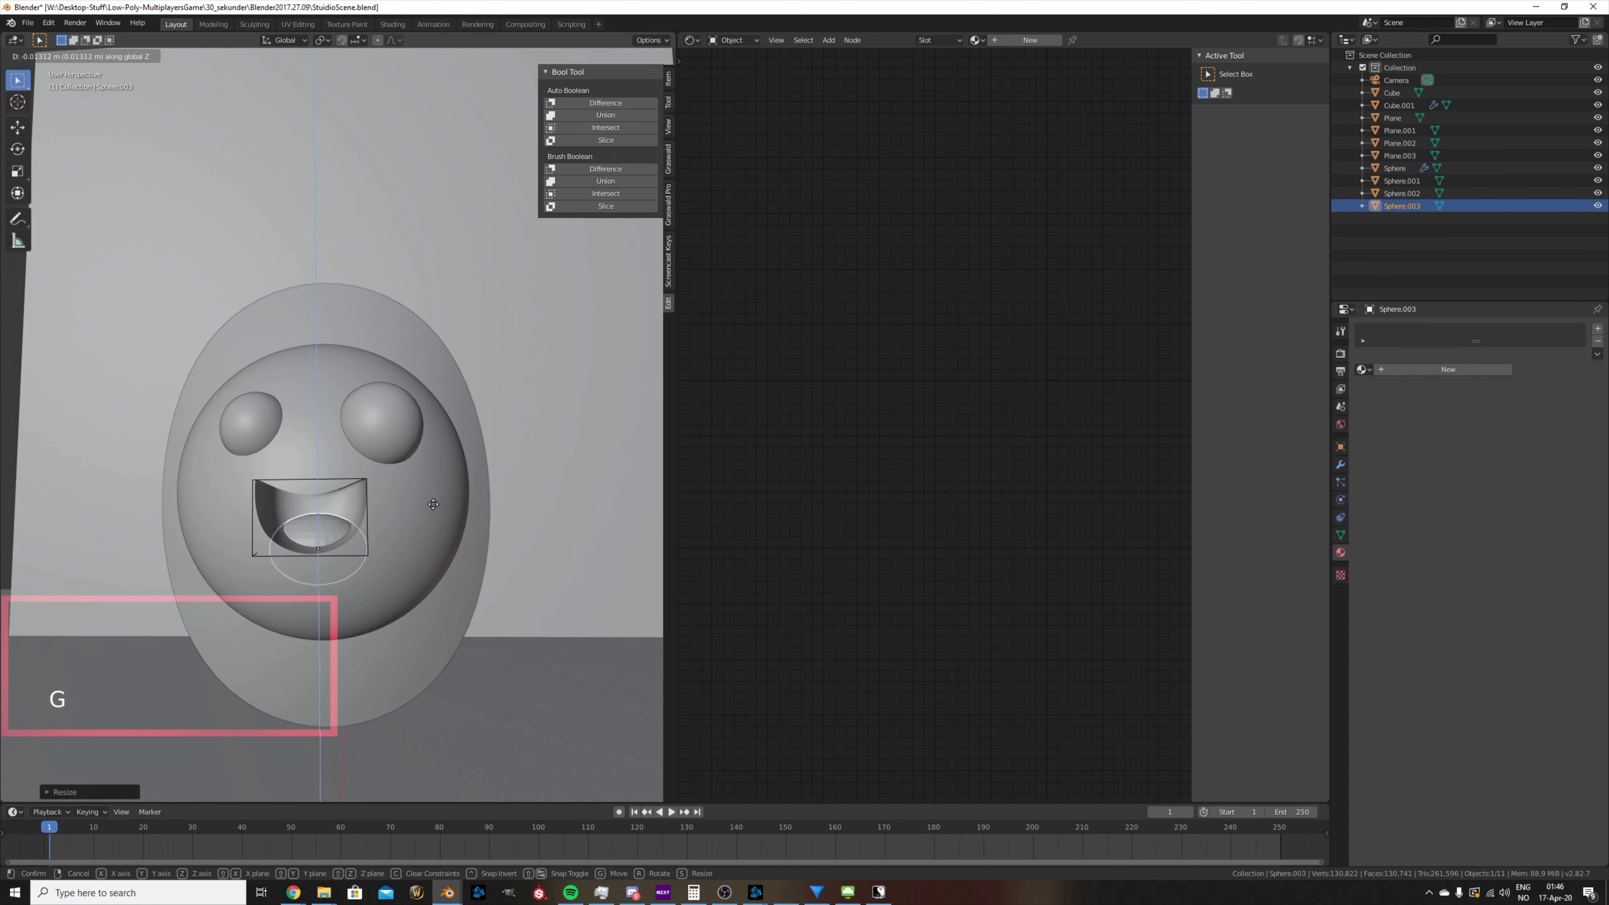
click(434, 505)
- Create a new material on the tongue sphere and name it Tounge
middle_drag(406, 552, 360, 557)
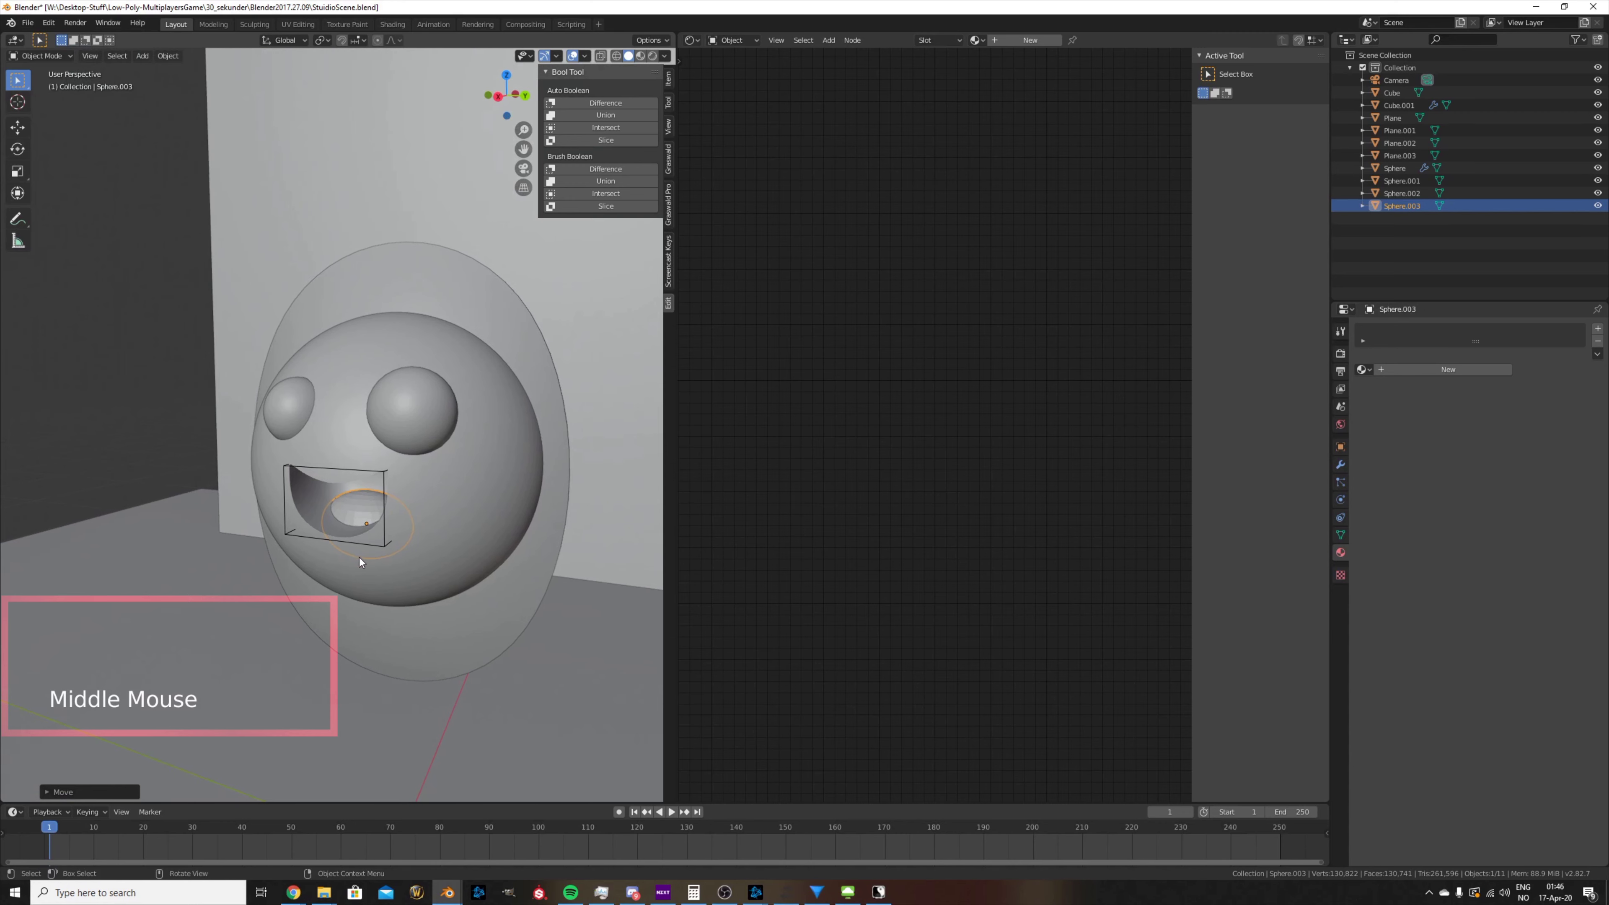
click(1383, 370)
click(1408, 368)
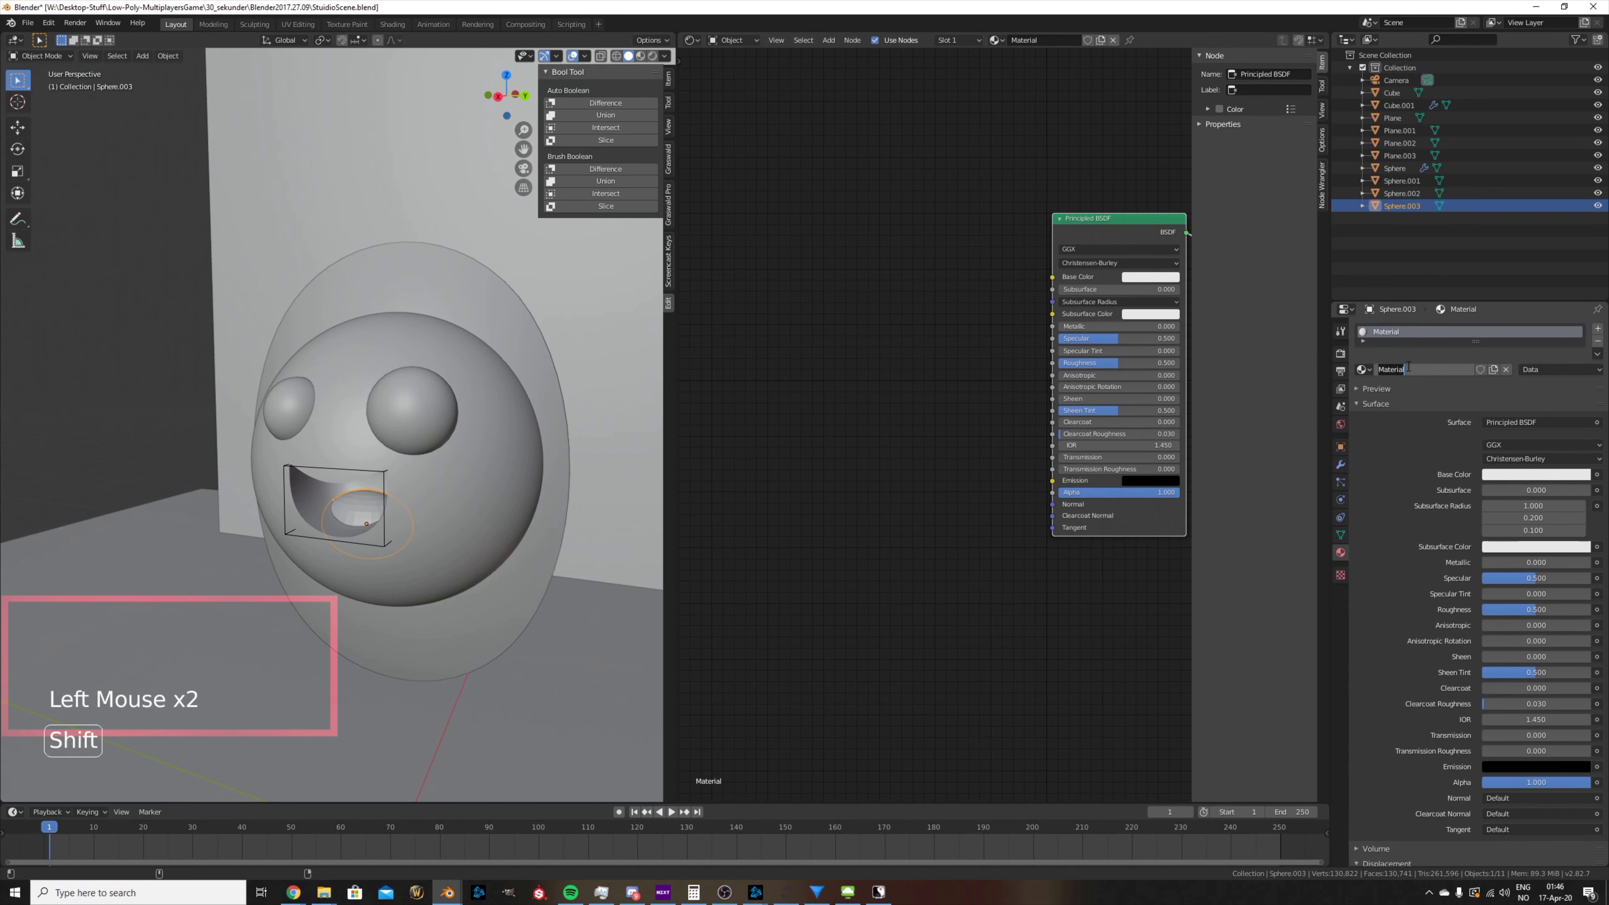
text(Toung)
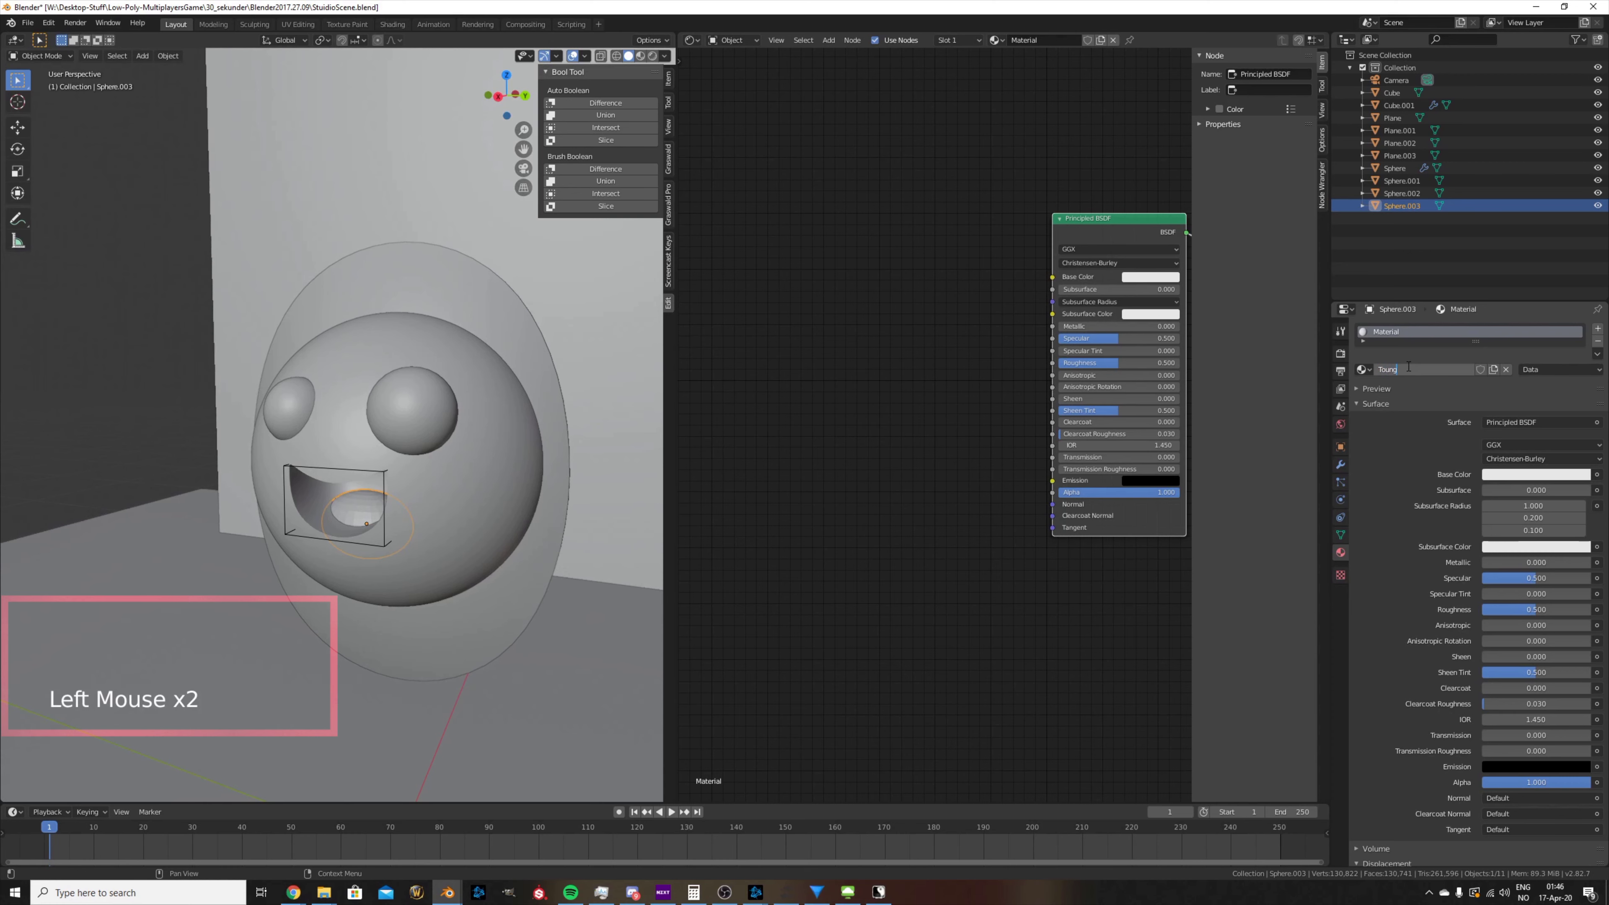
text(e)
key(Return)
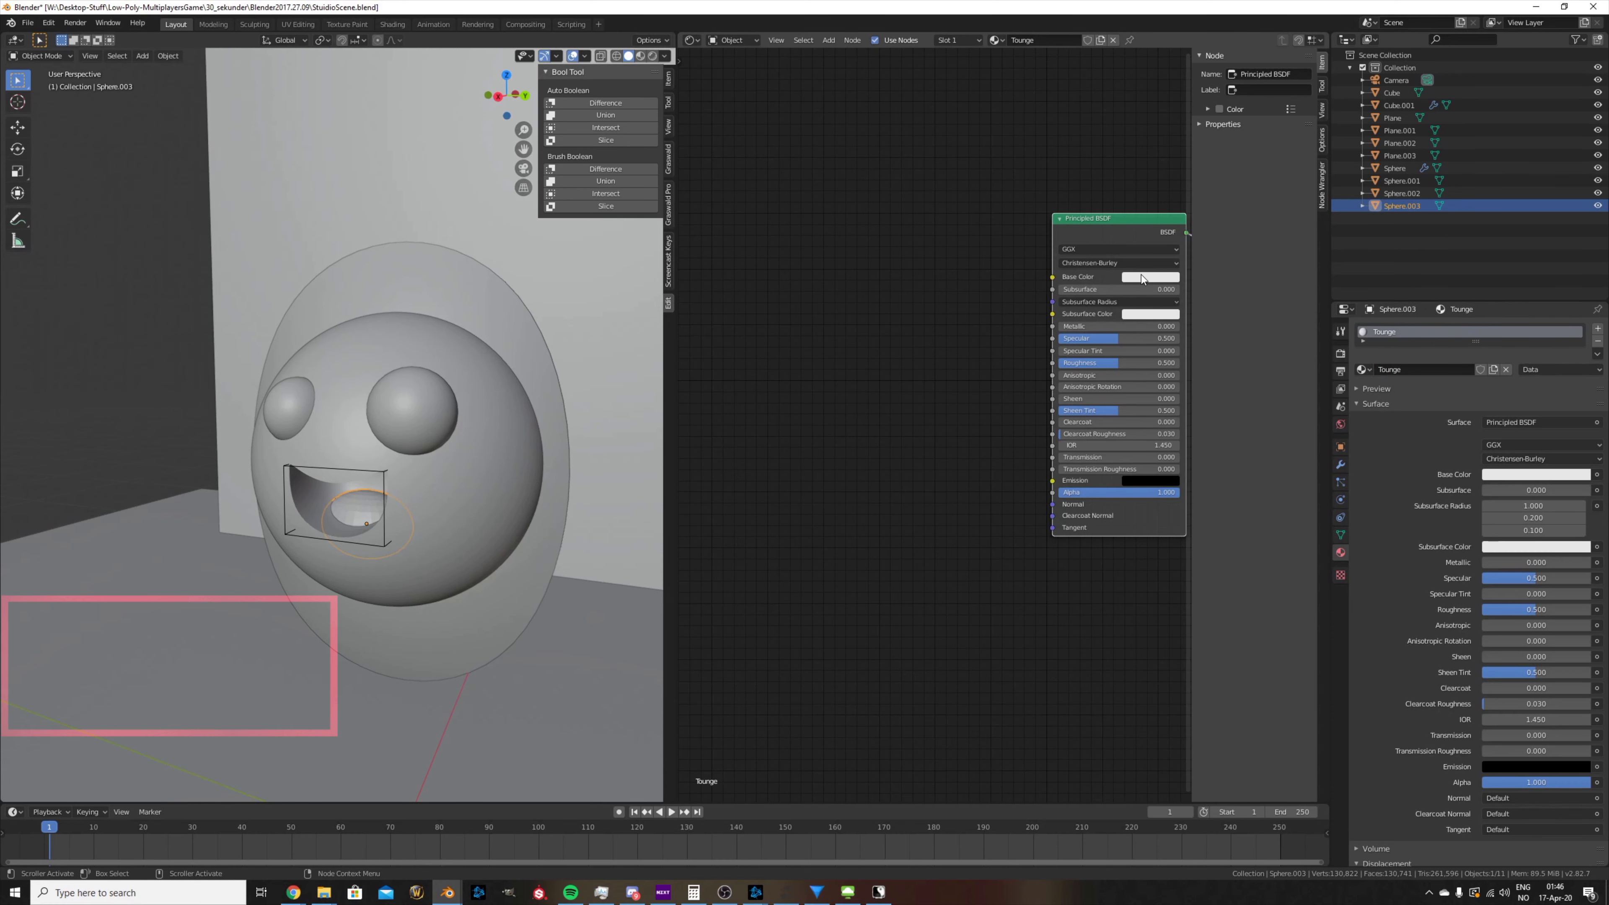
- Set the Tounge material's subsurface colour to bright red and its roughness to 0.4
click(1146, 315)
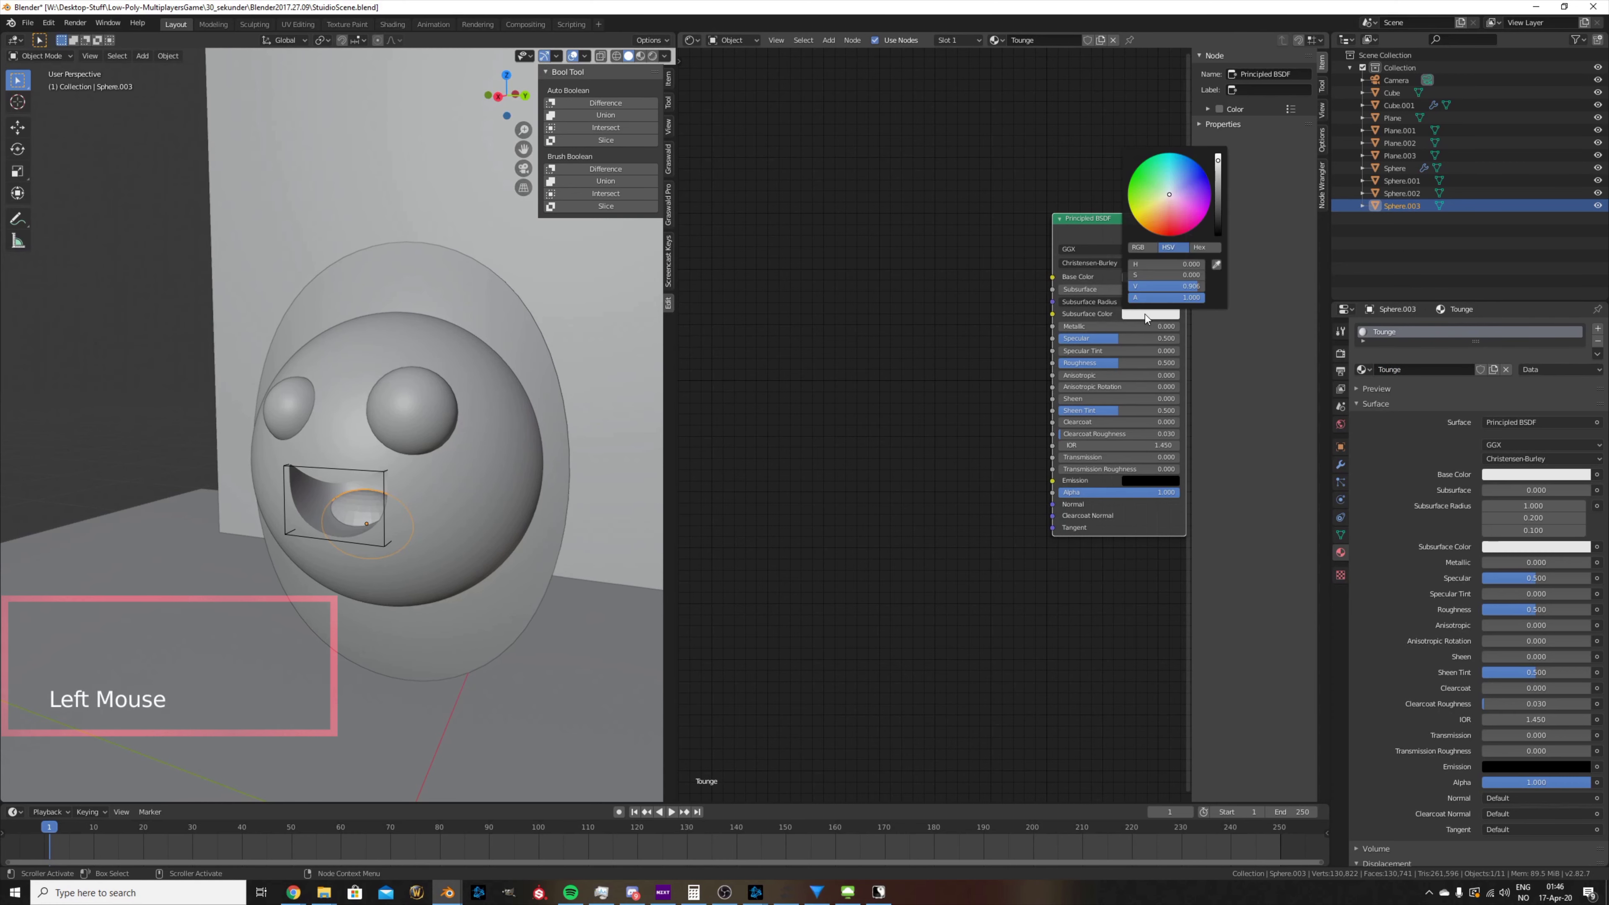
click(1166, 230)
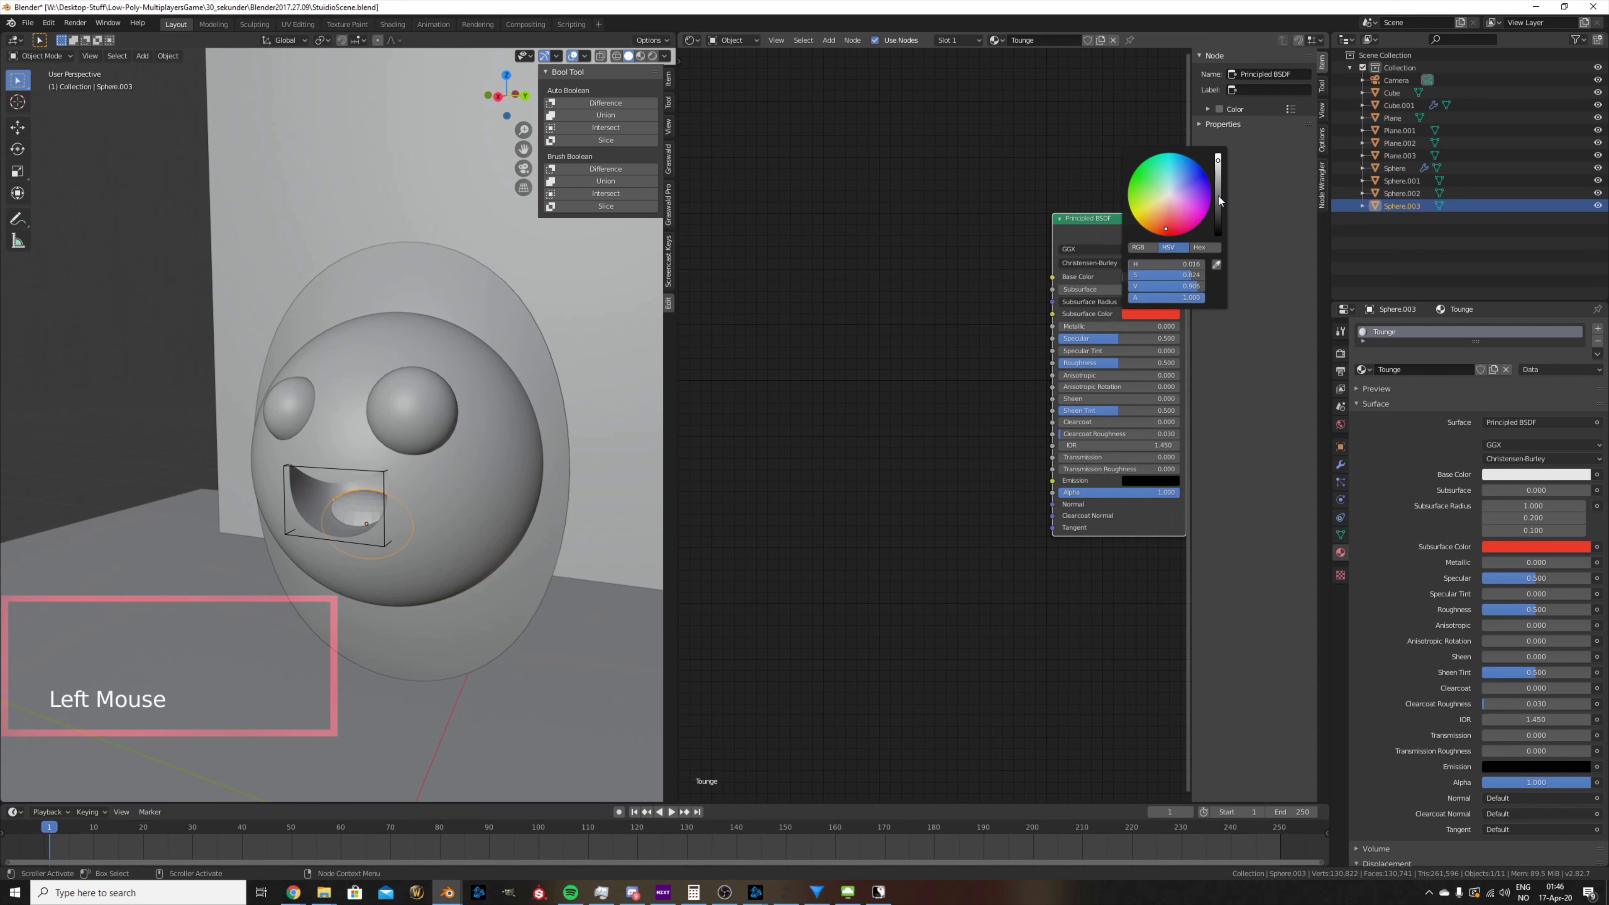
click(1129, 362)
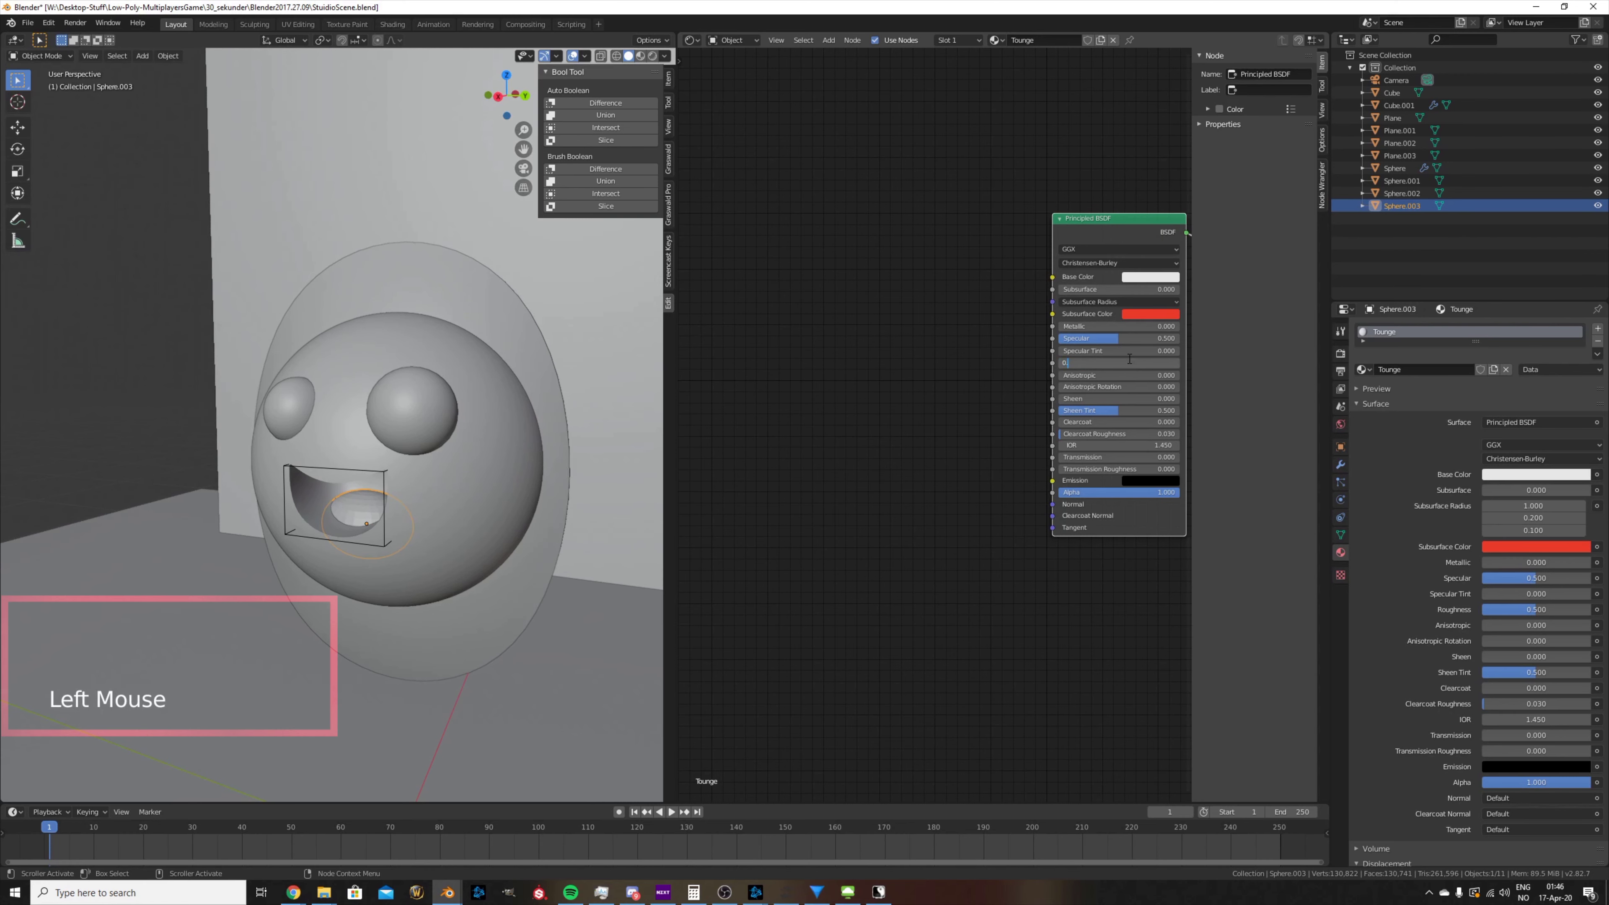
text(0.4)
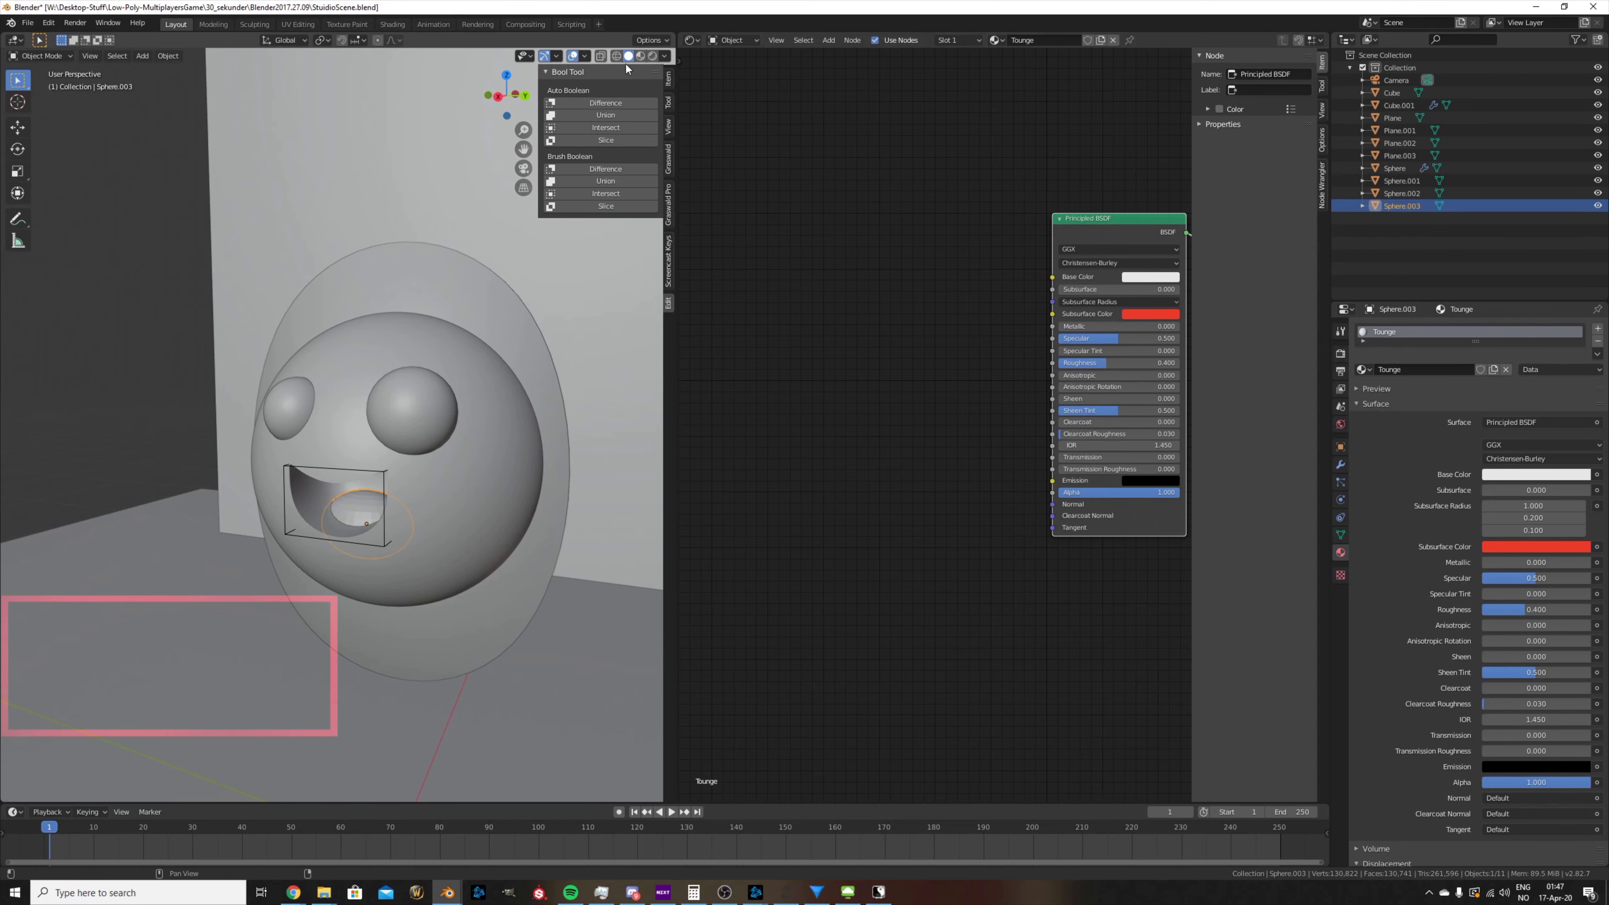
- Preview the scene with rendered shading and set the Tounge material's base colour to a saturated red with a brightness of about 0.84
click(653, 57)
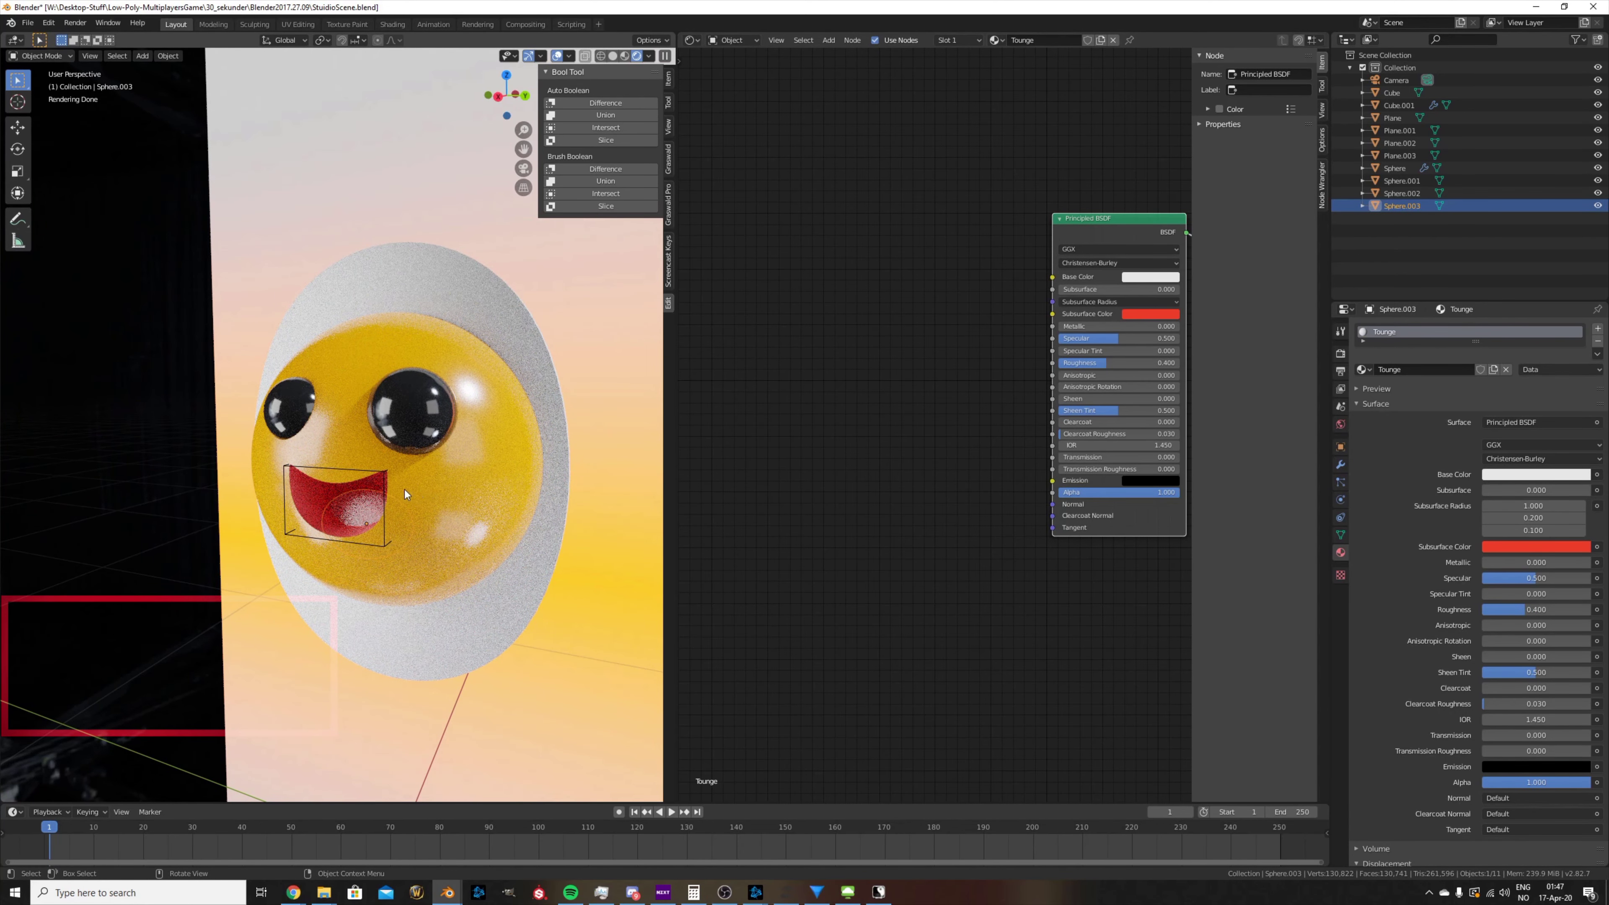
click(1156, 276)
click(1170, 192)
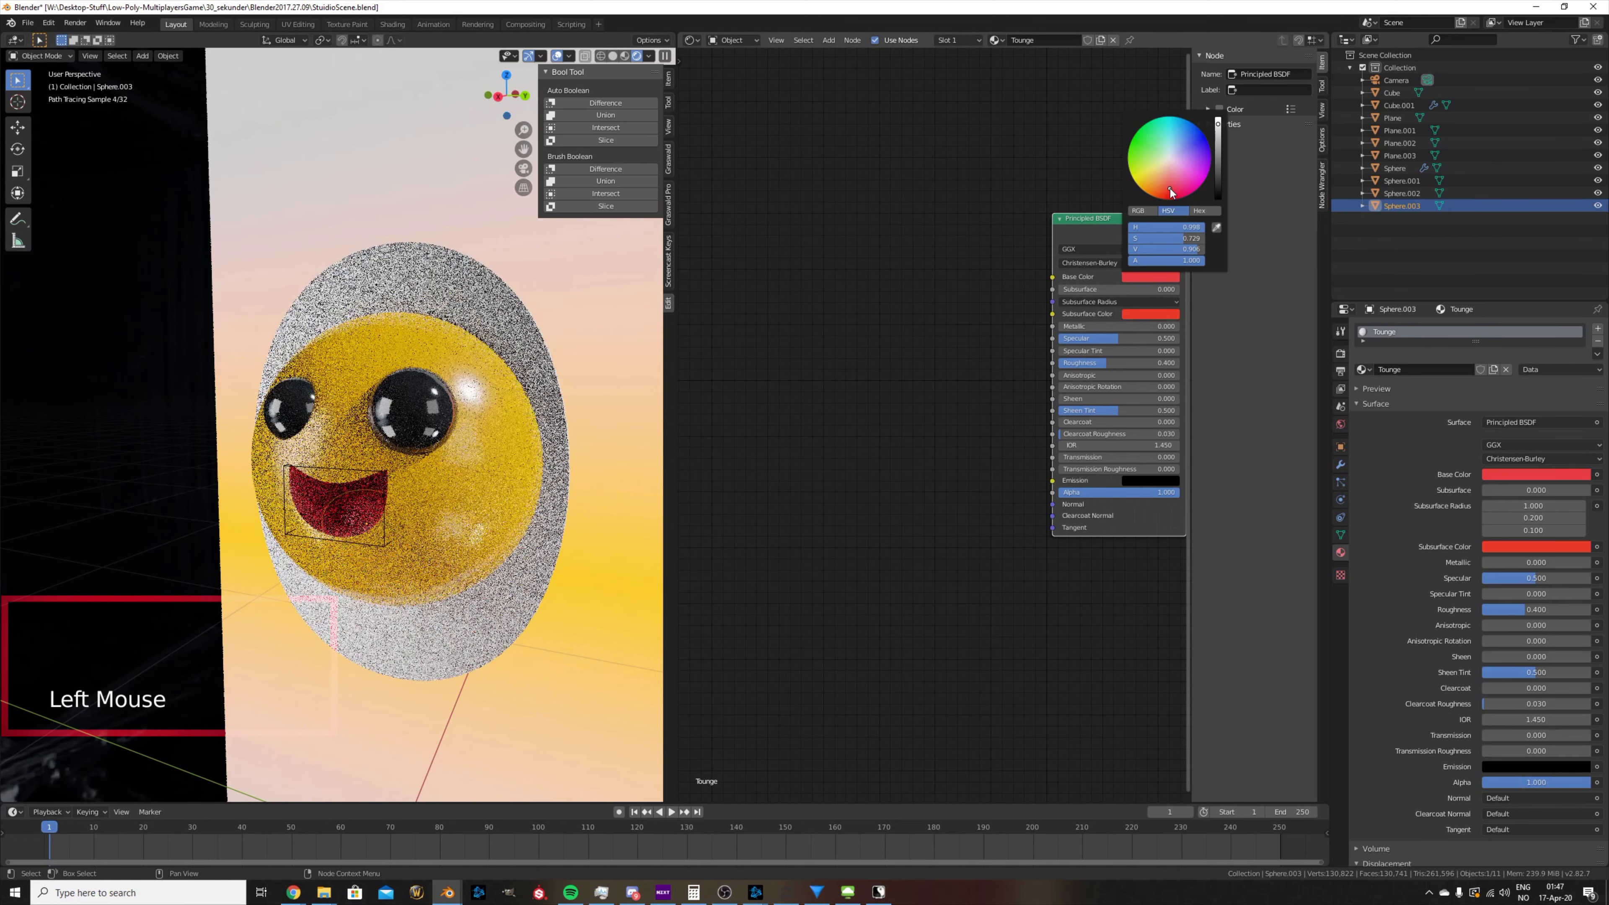
click(1171, 193)
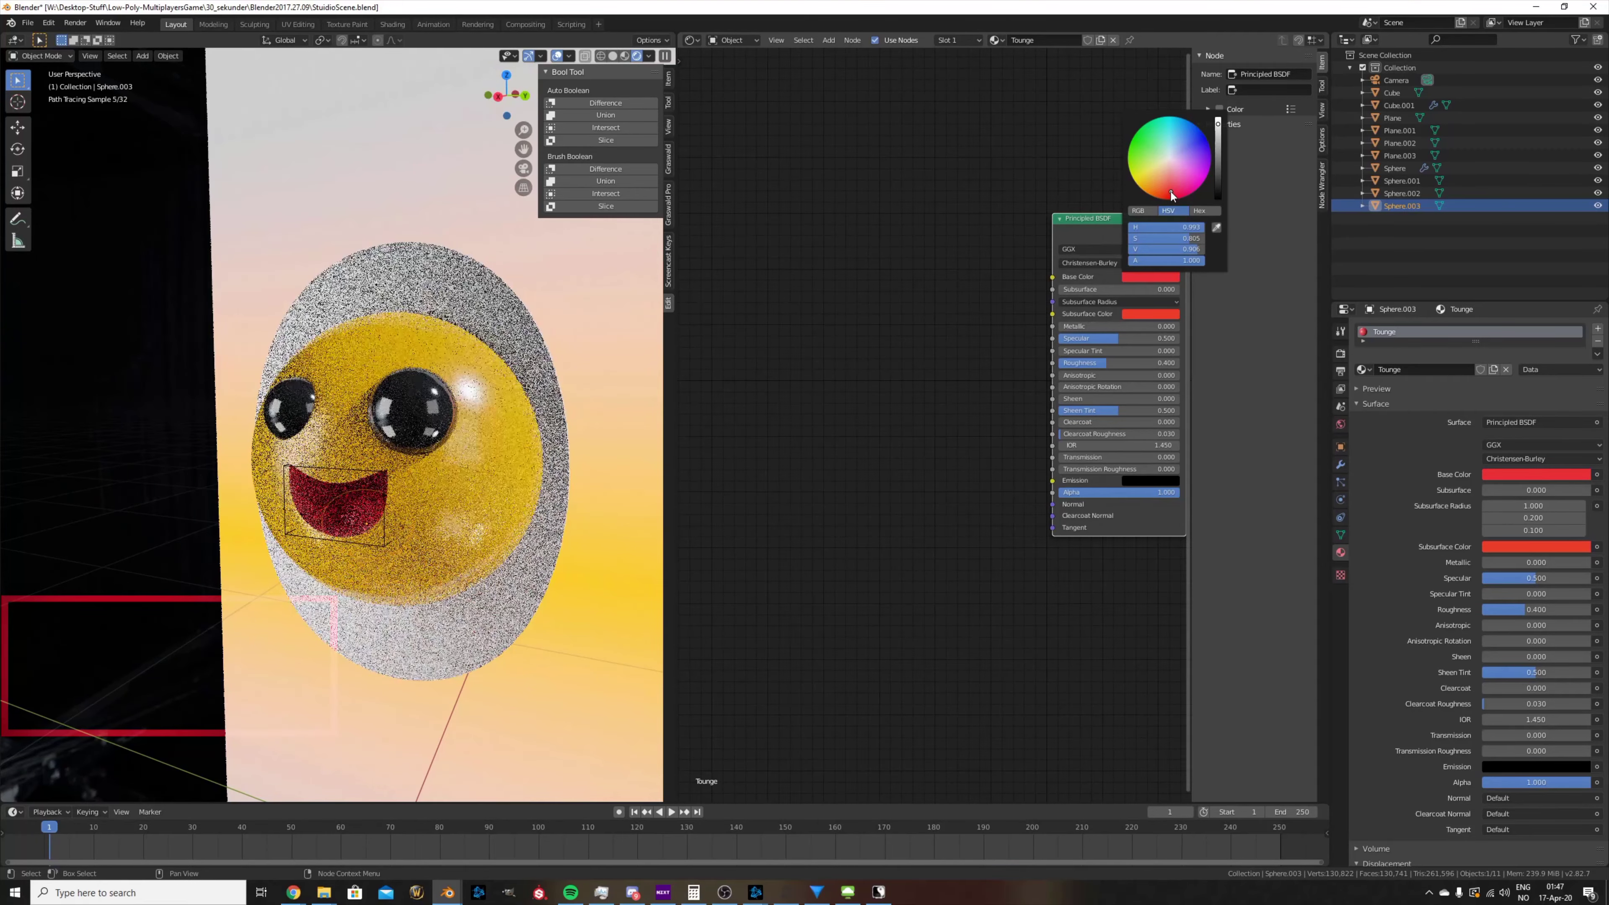
drag(1221, 151, 1218, 145)
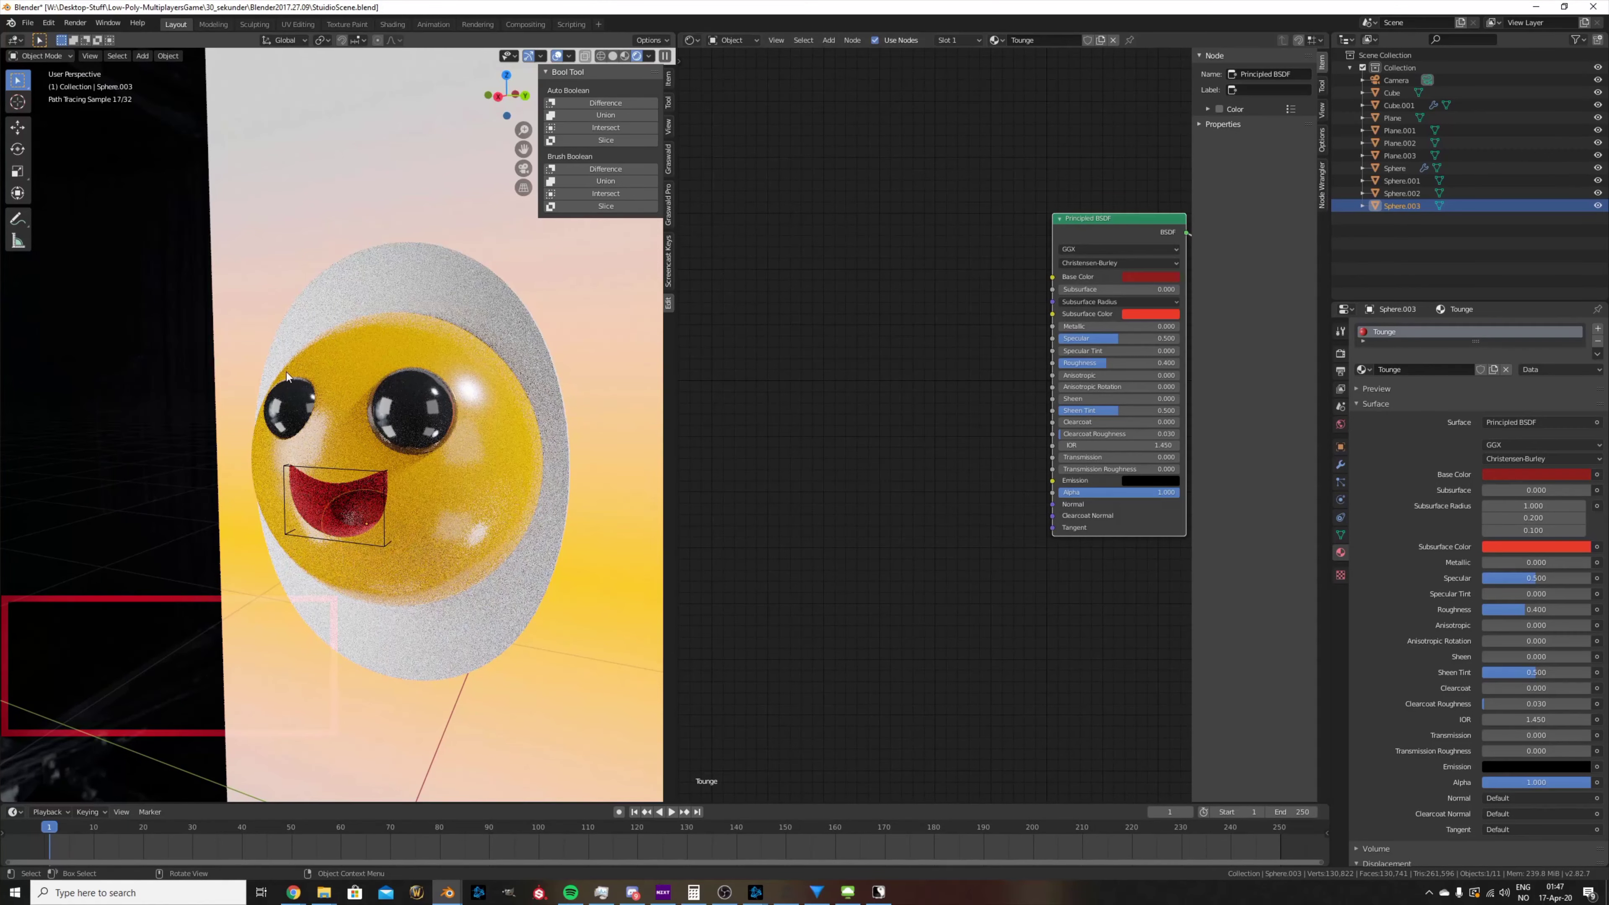
middle_drag(286, 373, 325, 361)
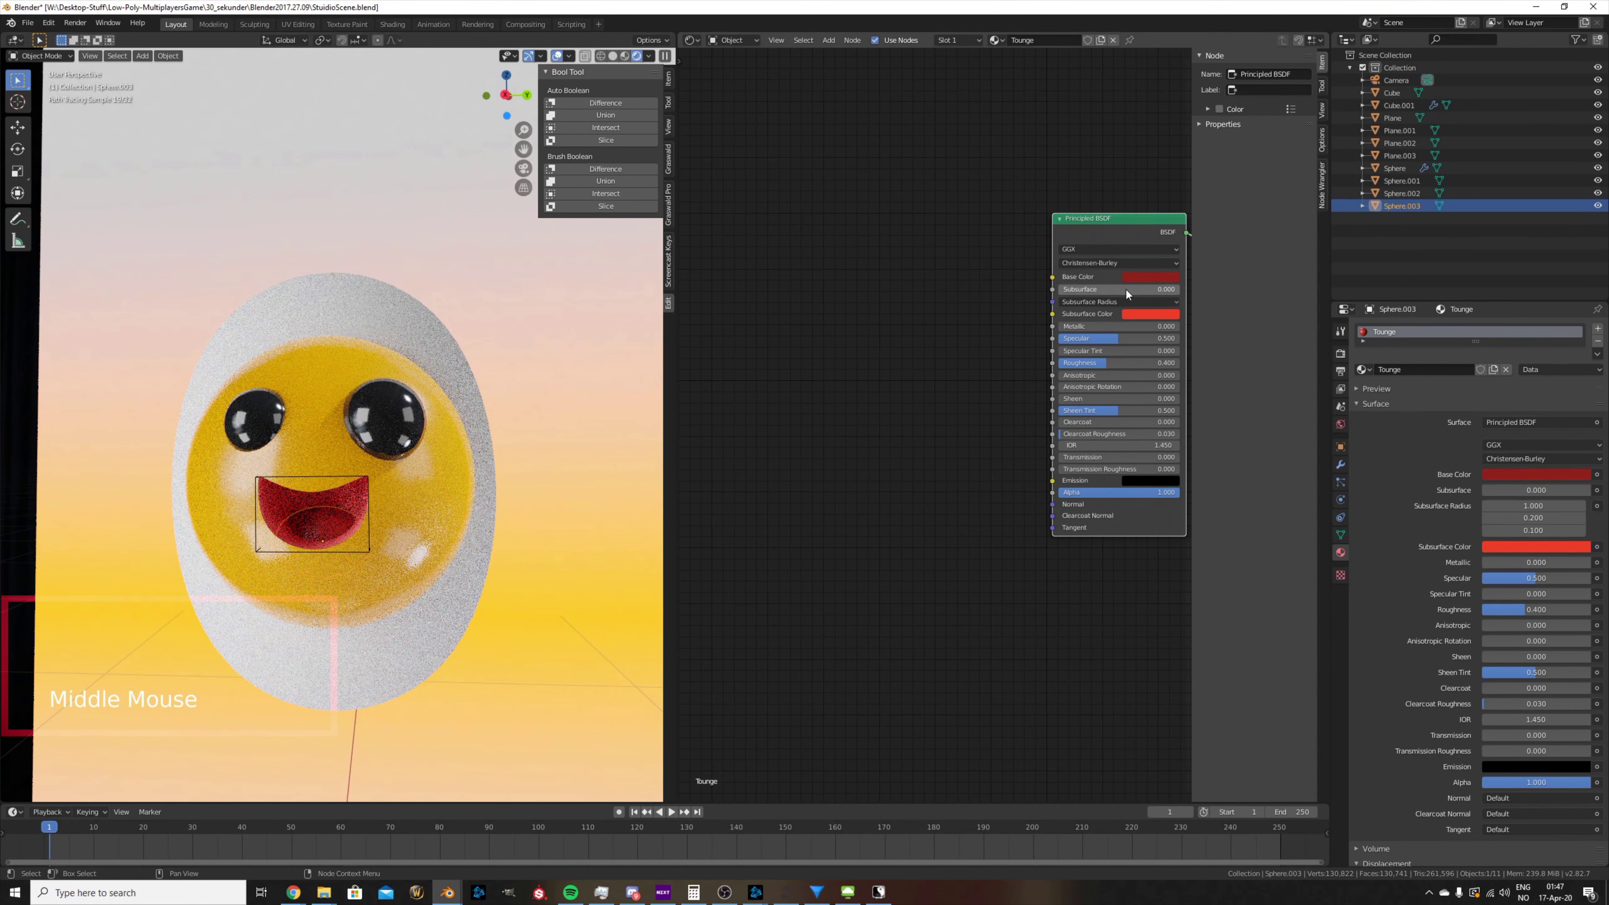
click(1152, 276)
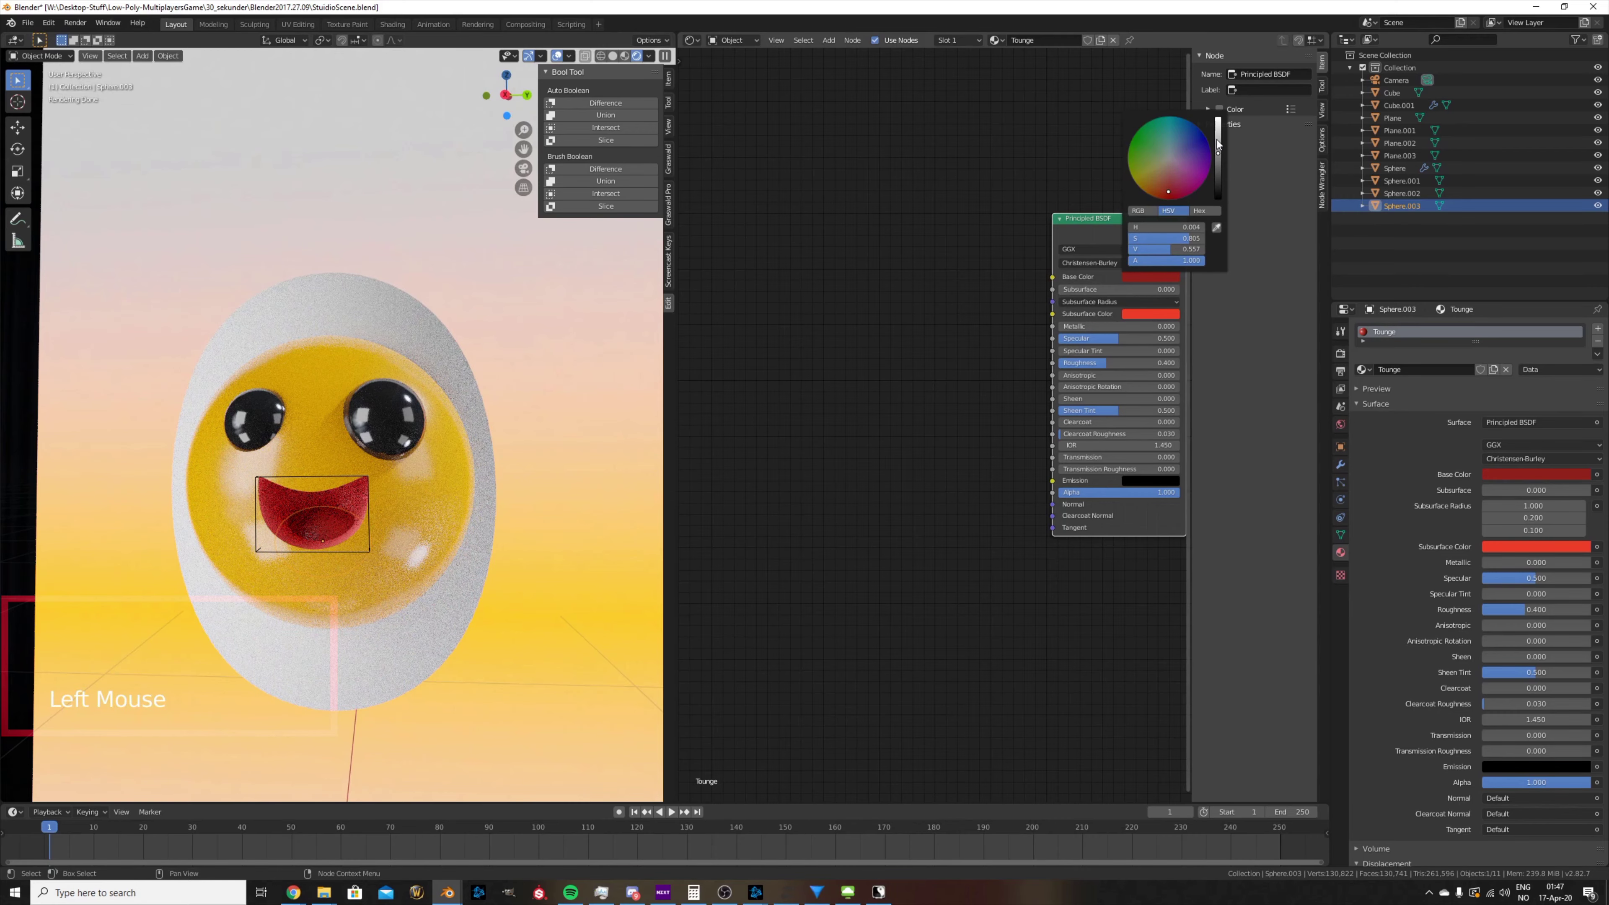
drag(1217, 144, 1217, 130)
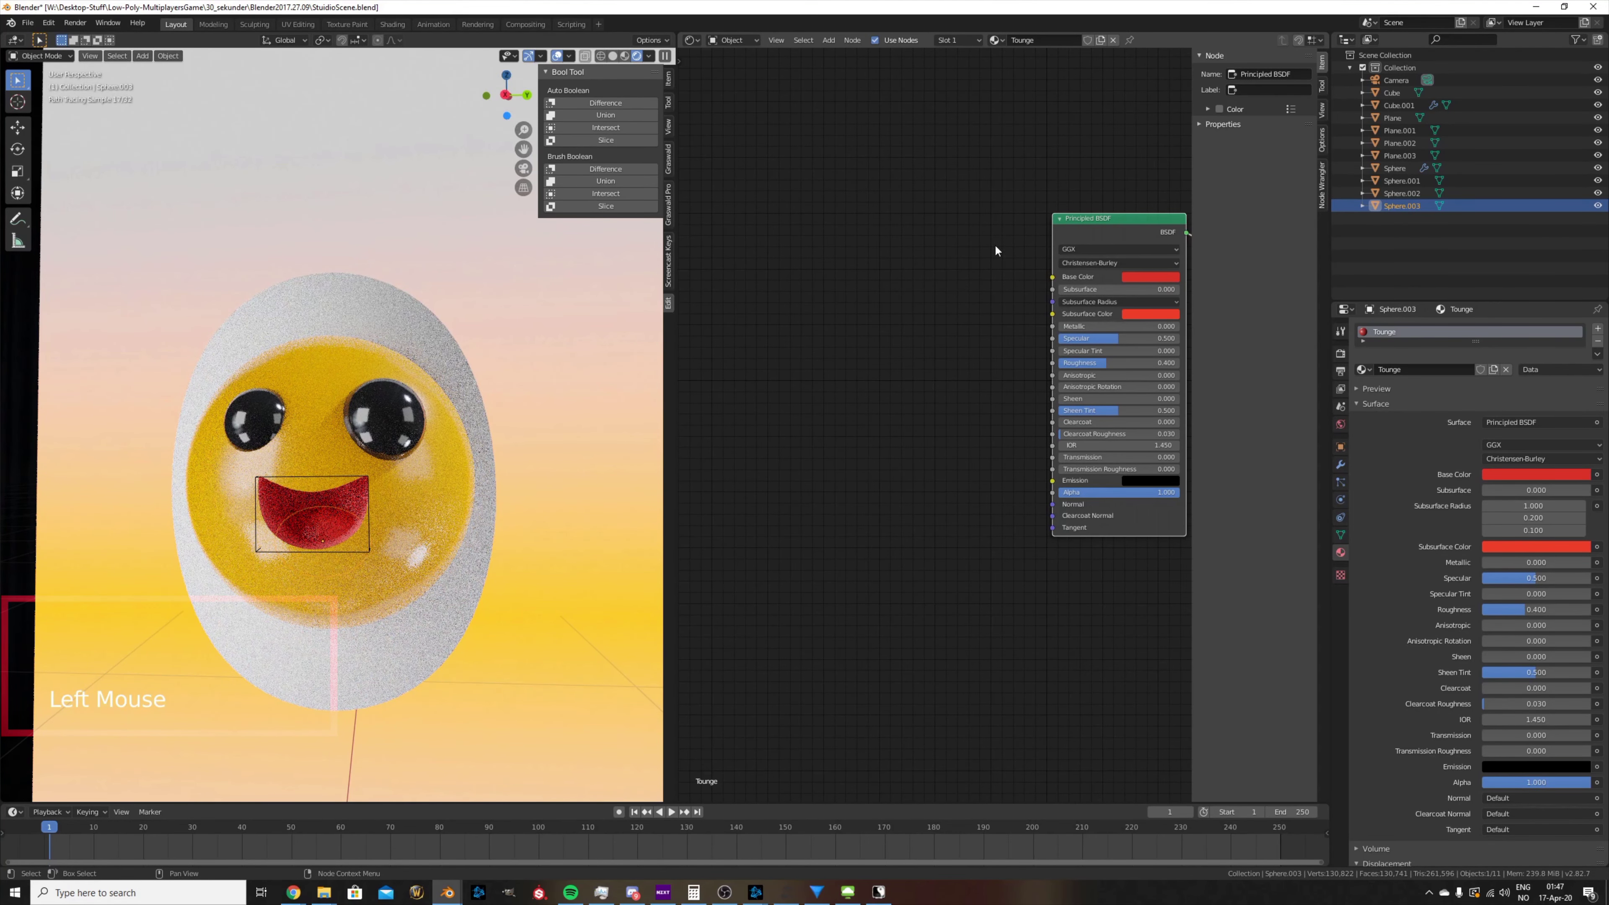
- Darken the Mouth material's red base colour to a brightness of about 0.7 and make it more saturated
click(367, 508)
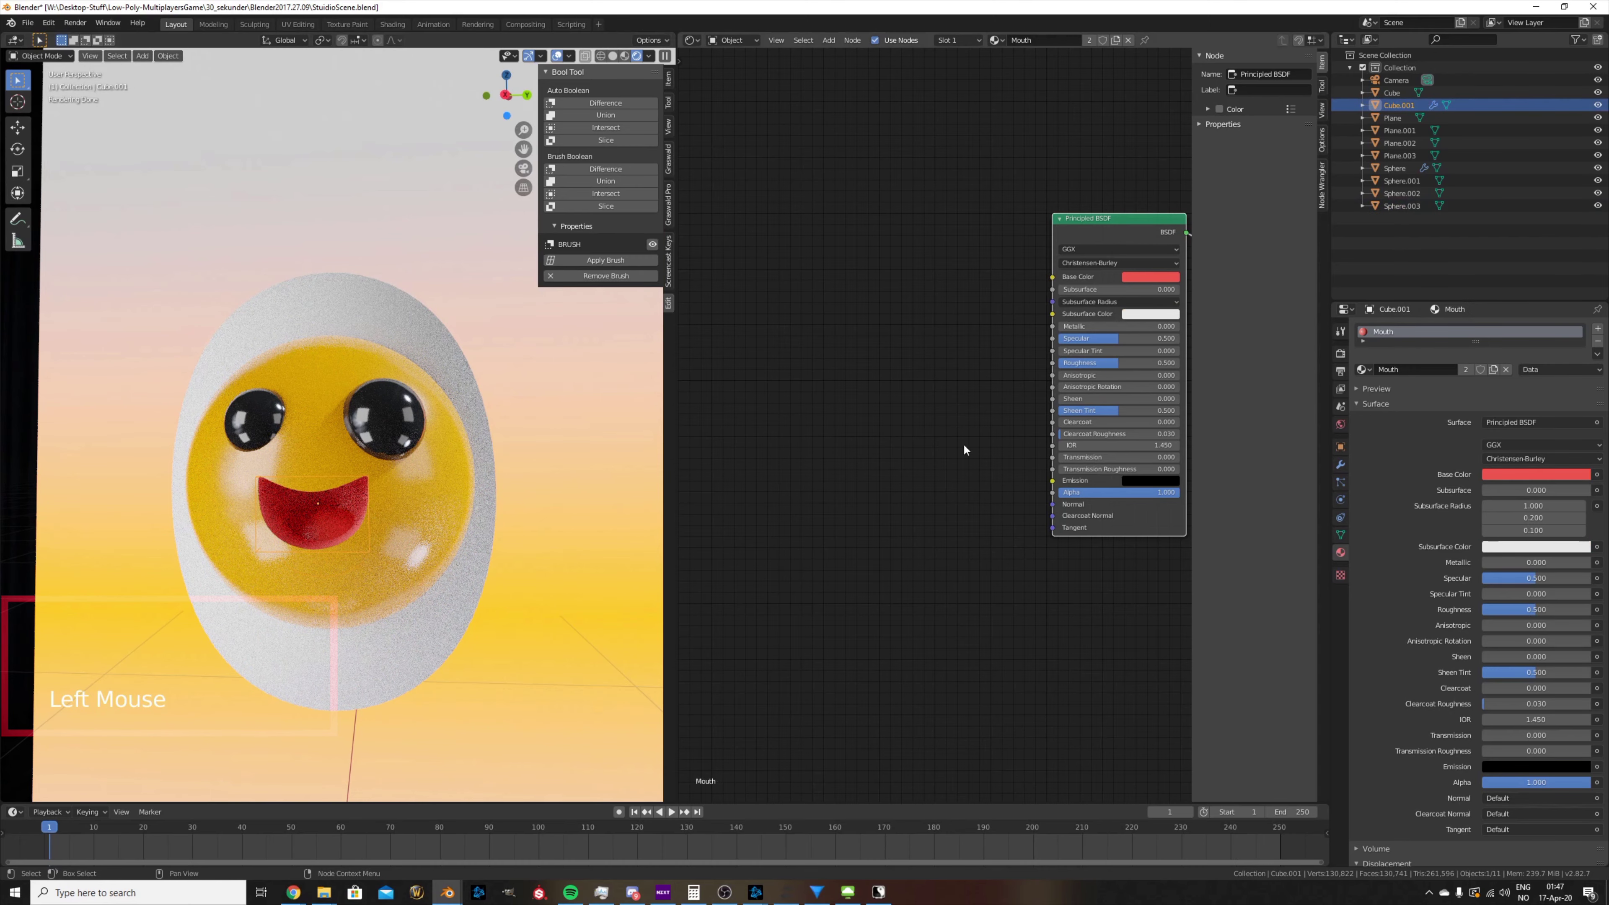
click(1133, 277)
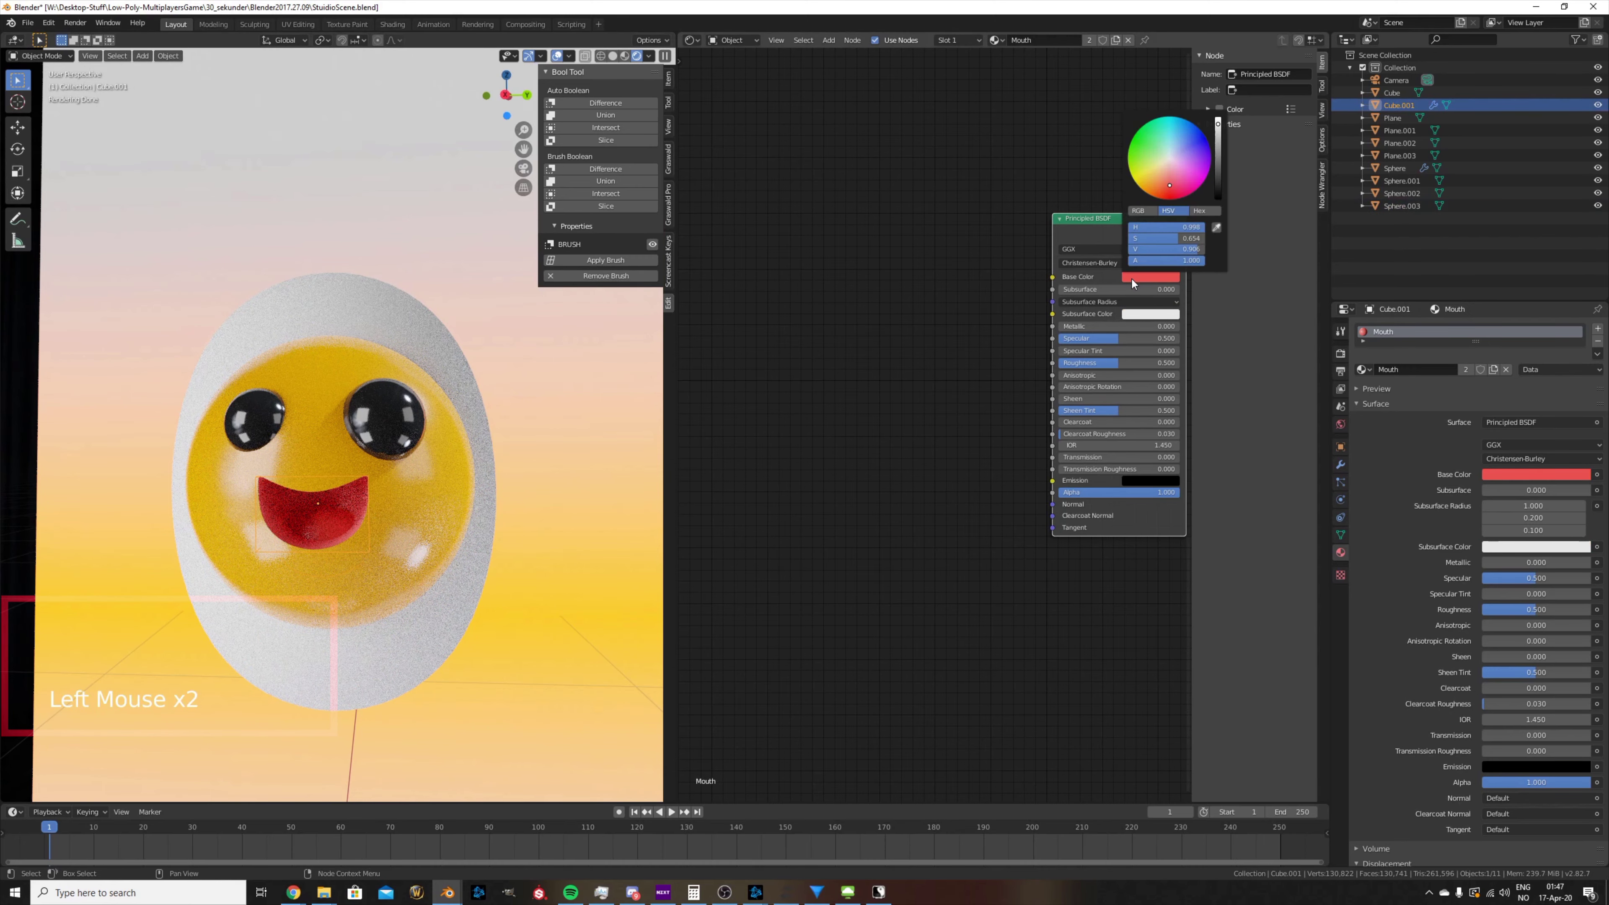
click(1218, 147)
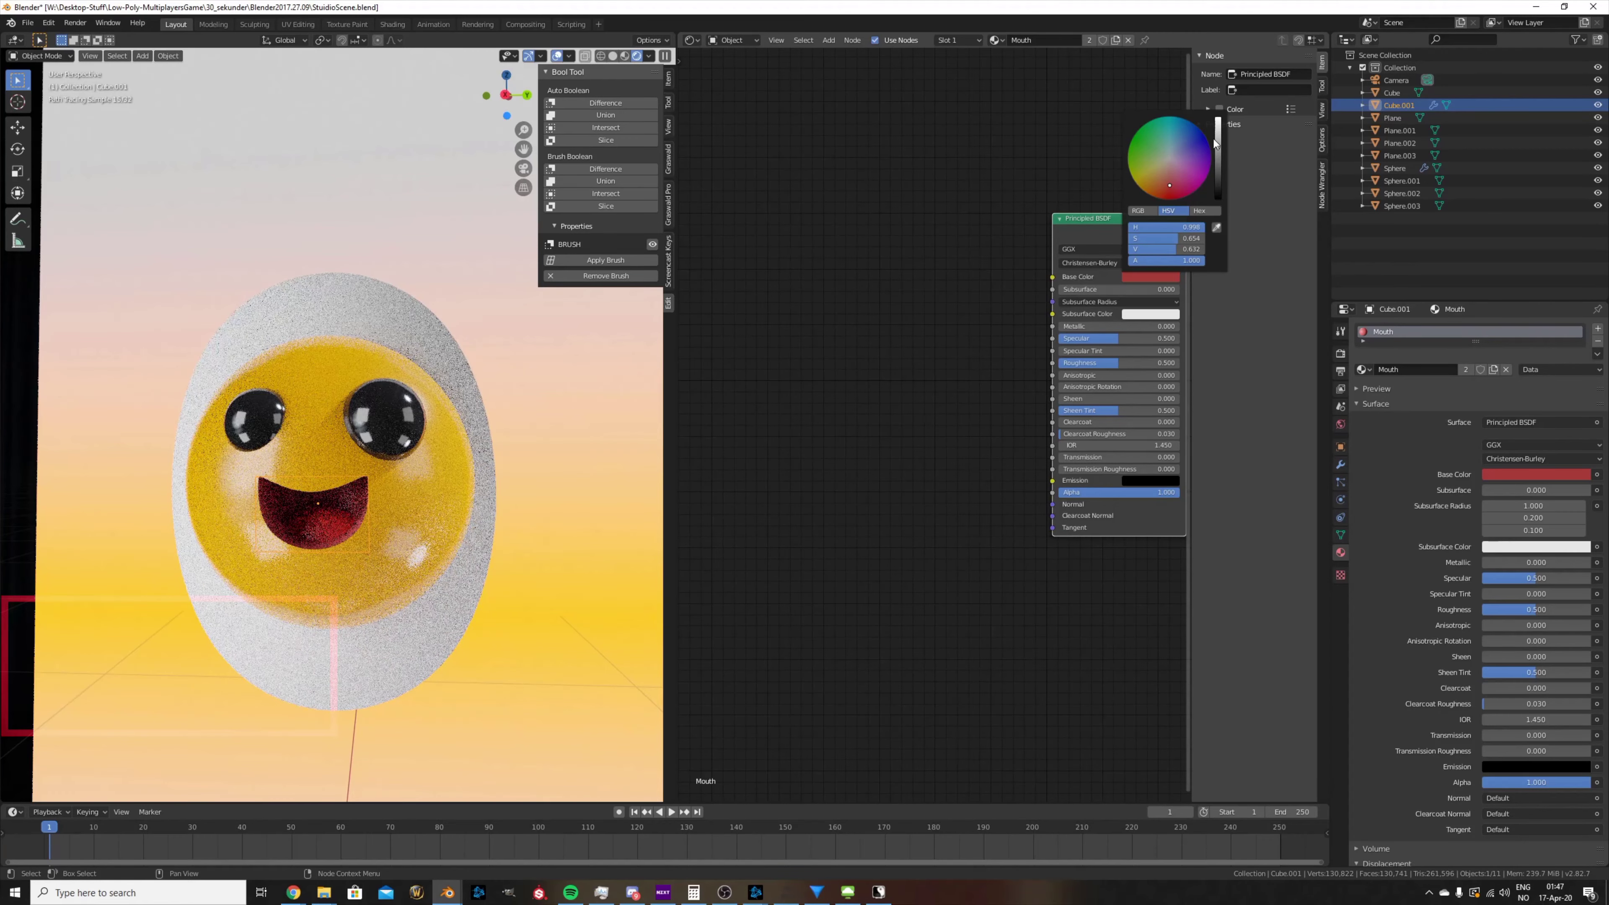
click(1218, 137)
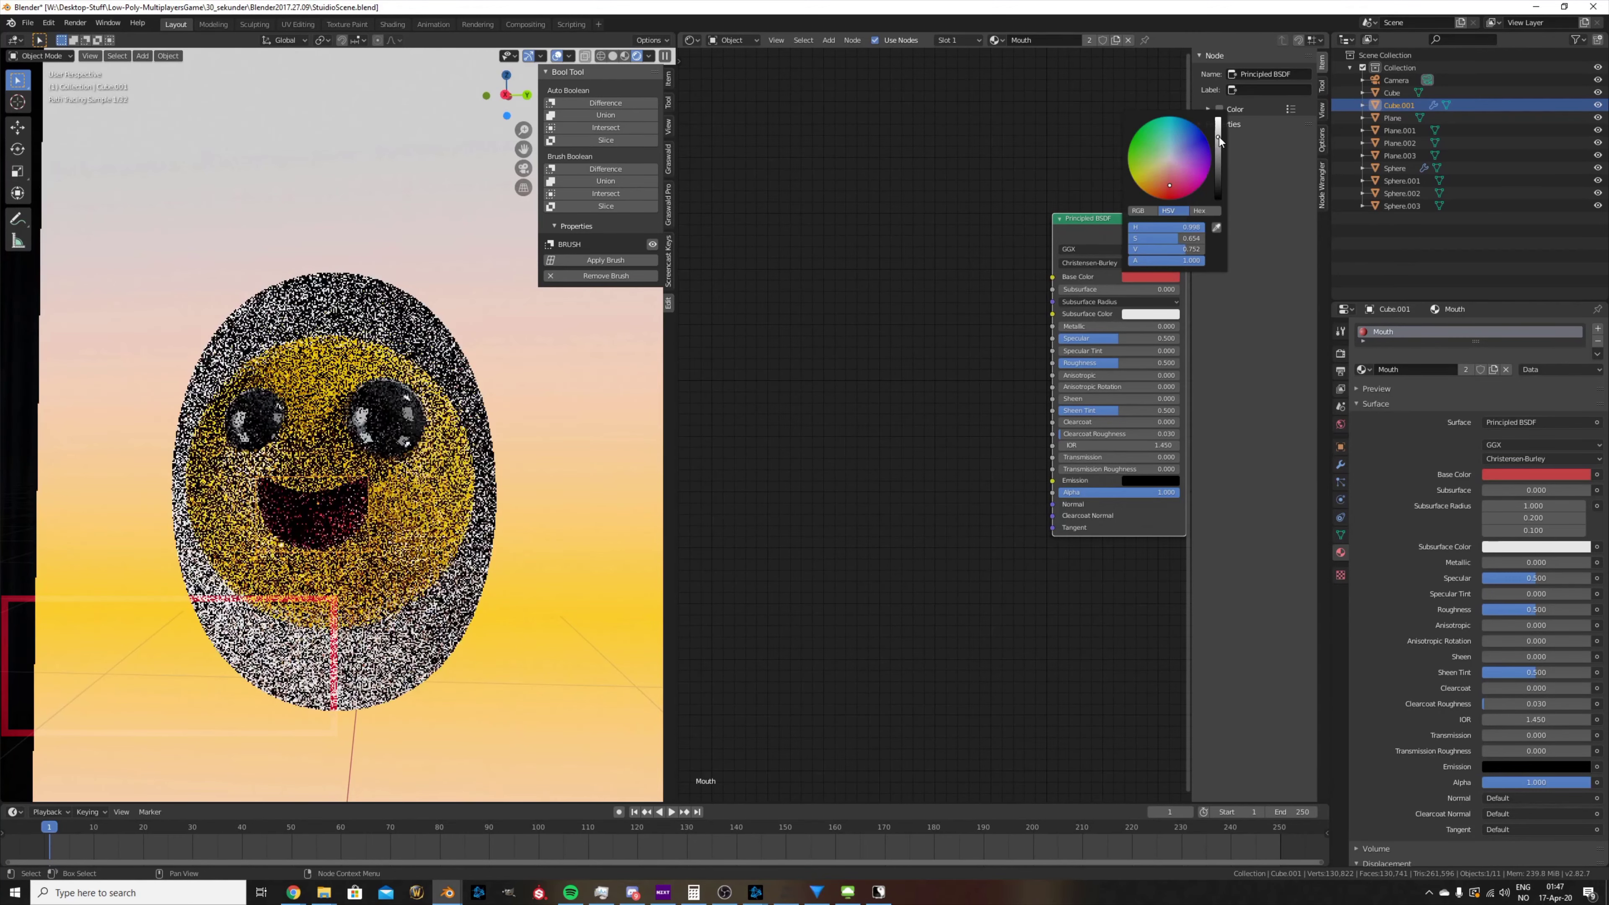
click(1169, 191)
- Select the tongue sphere again and slightly brighten its material's red base colour
click(330, 523)
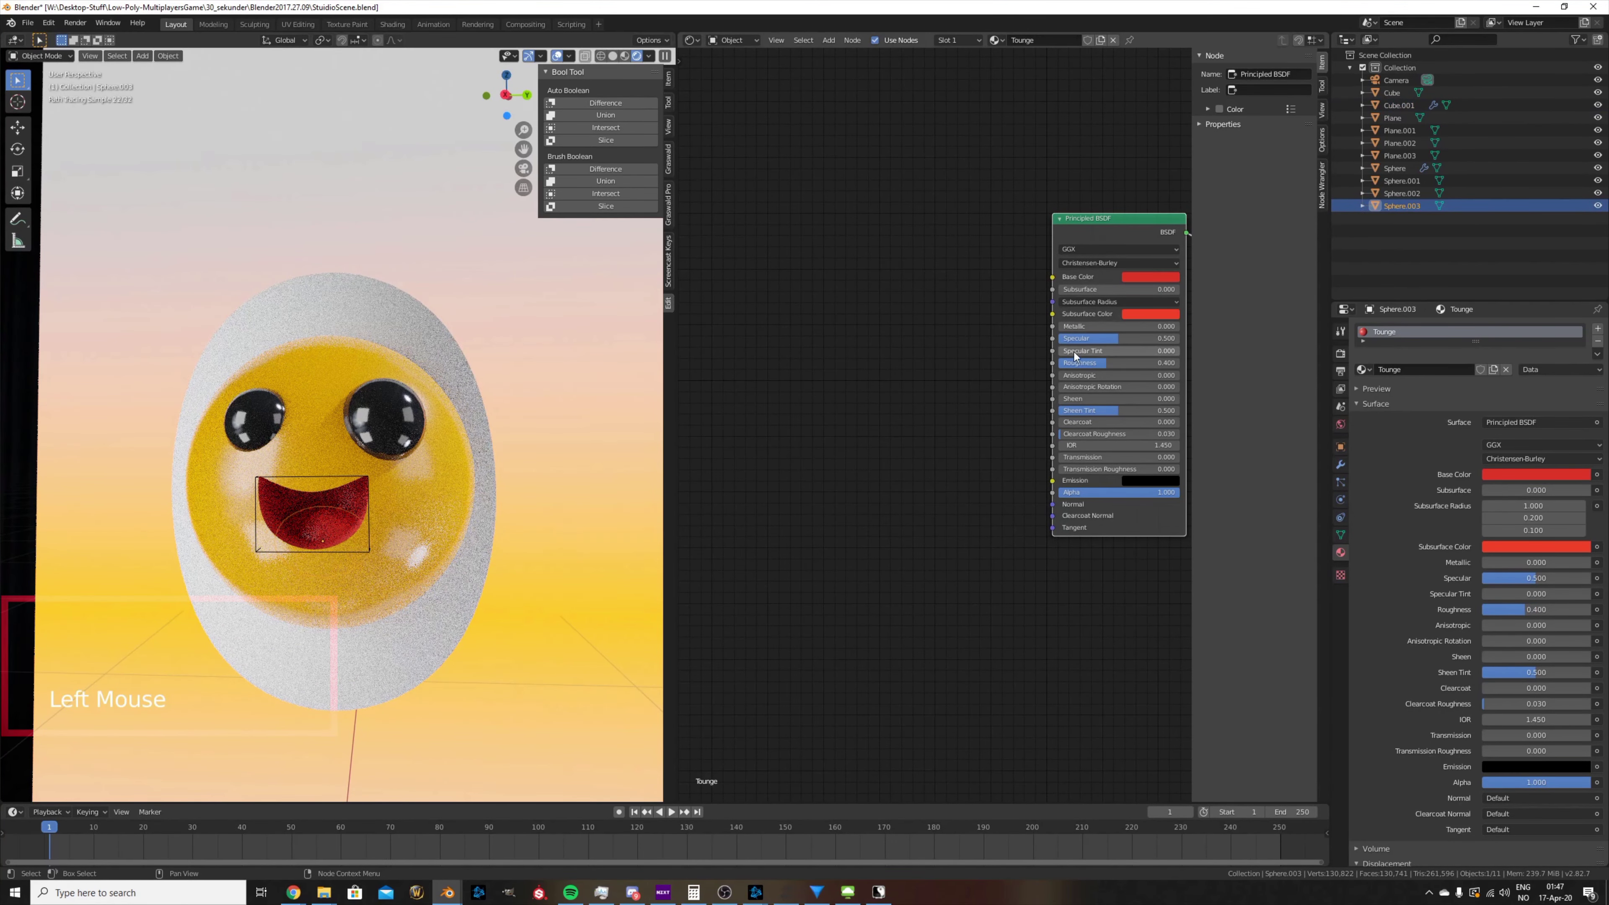
click(1133, 279)
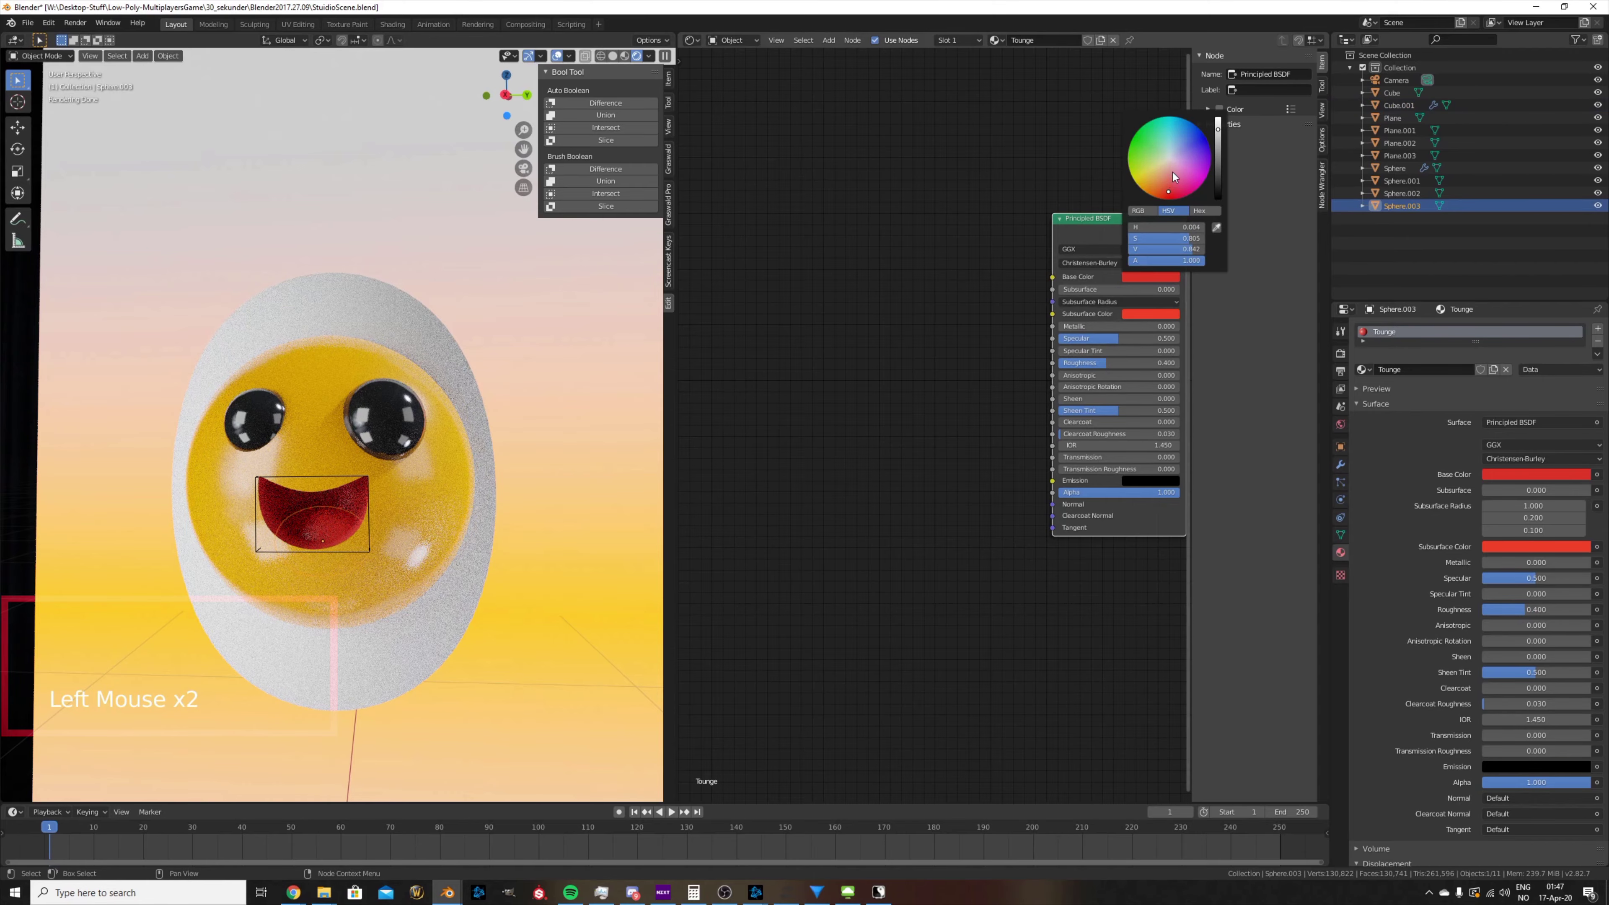
click(1218, 125)
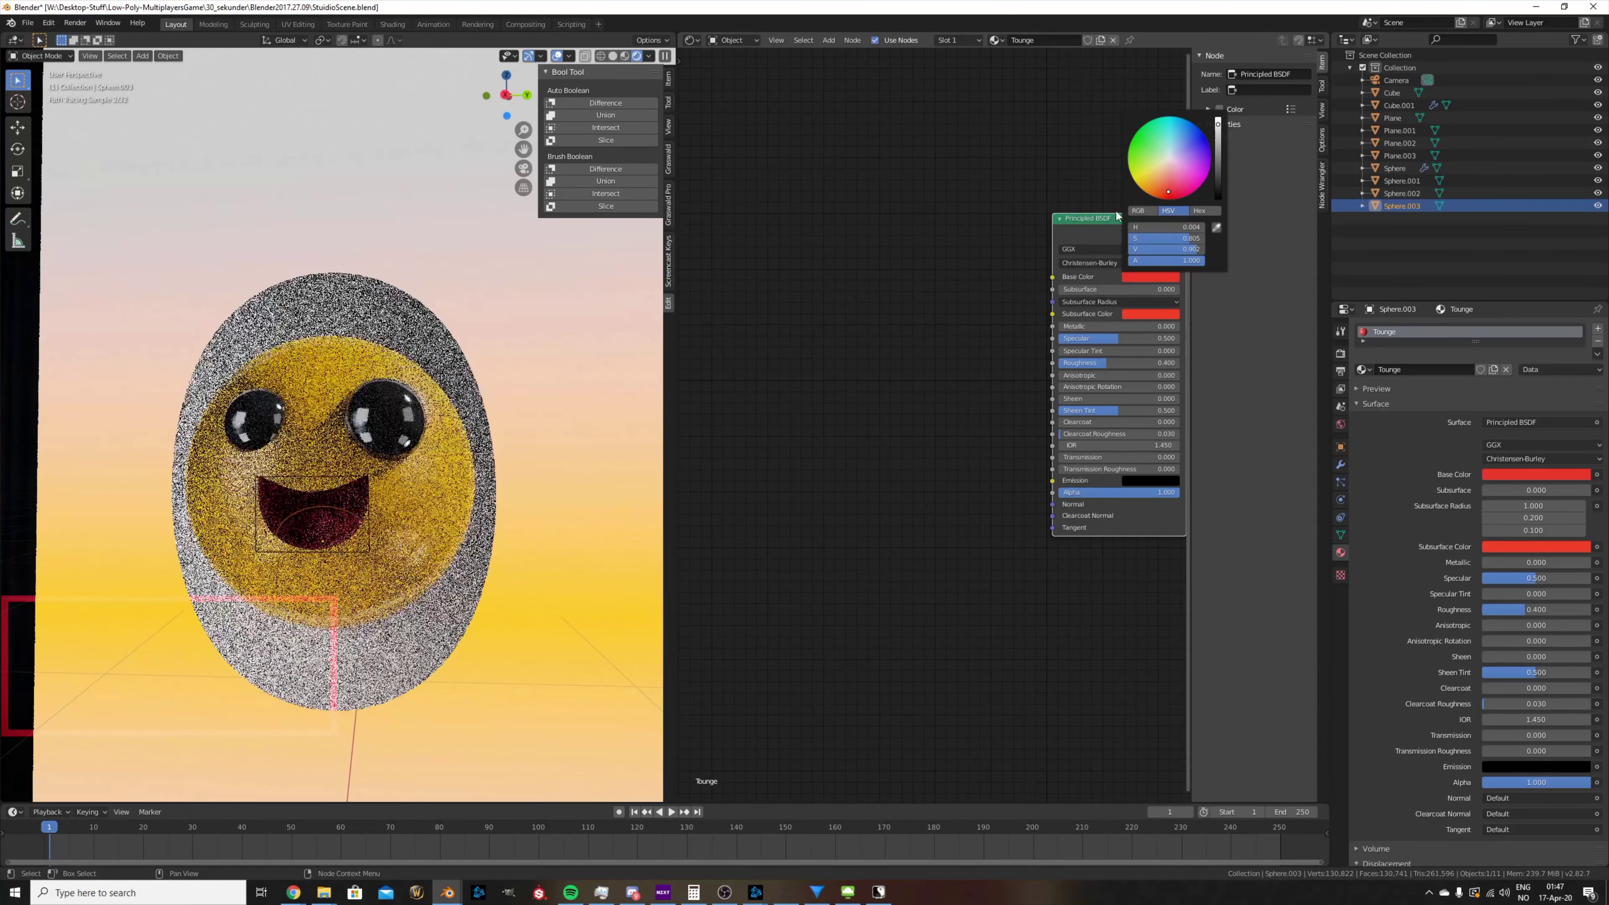
- Show the scene through the camera and set the Cycles render samples to 500
click(601, 638)
scroll(580, 636, down, 2)
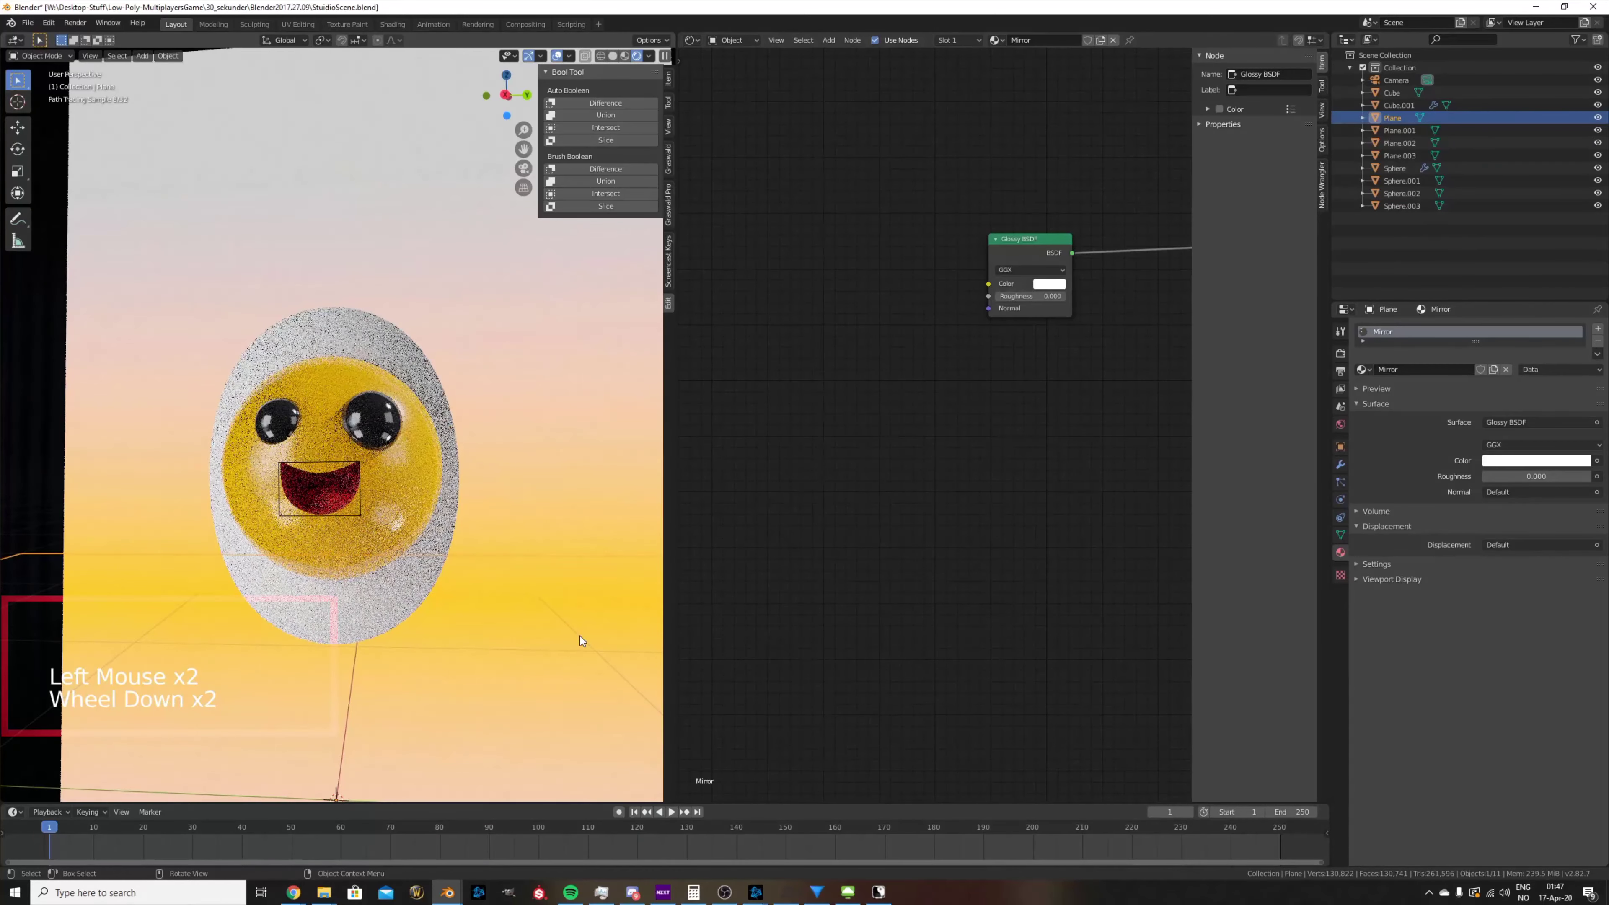
key(KP_0)
scroll(429, 599, up, 6)
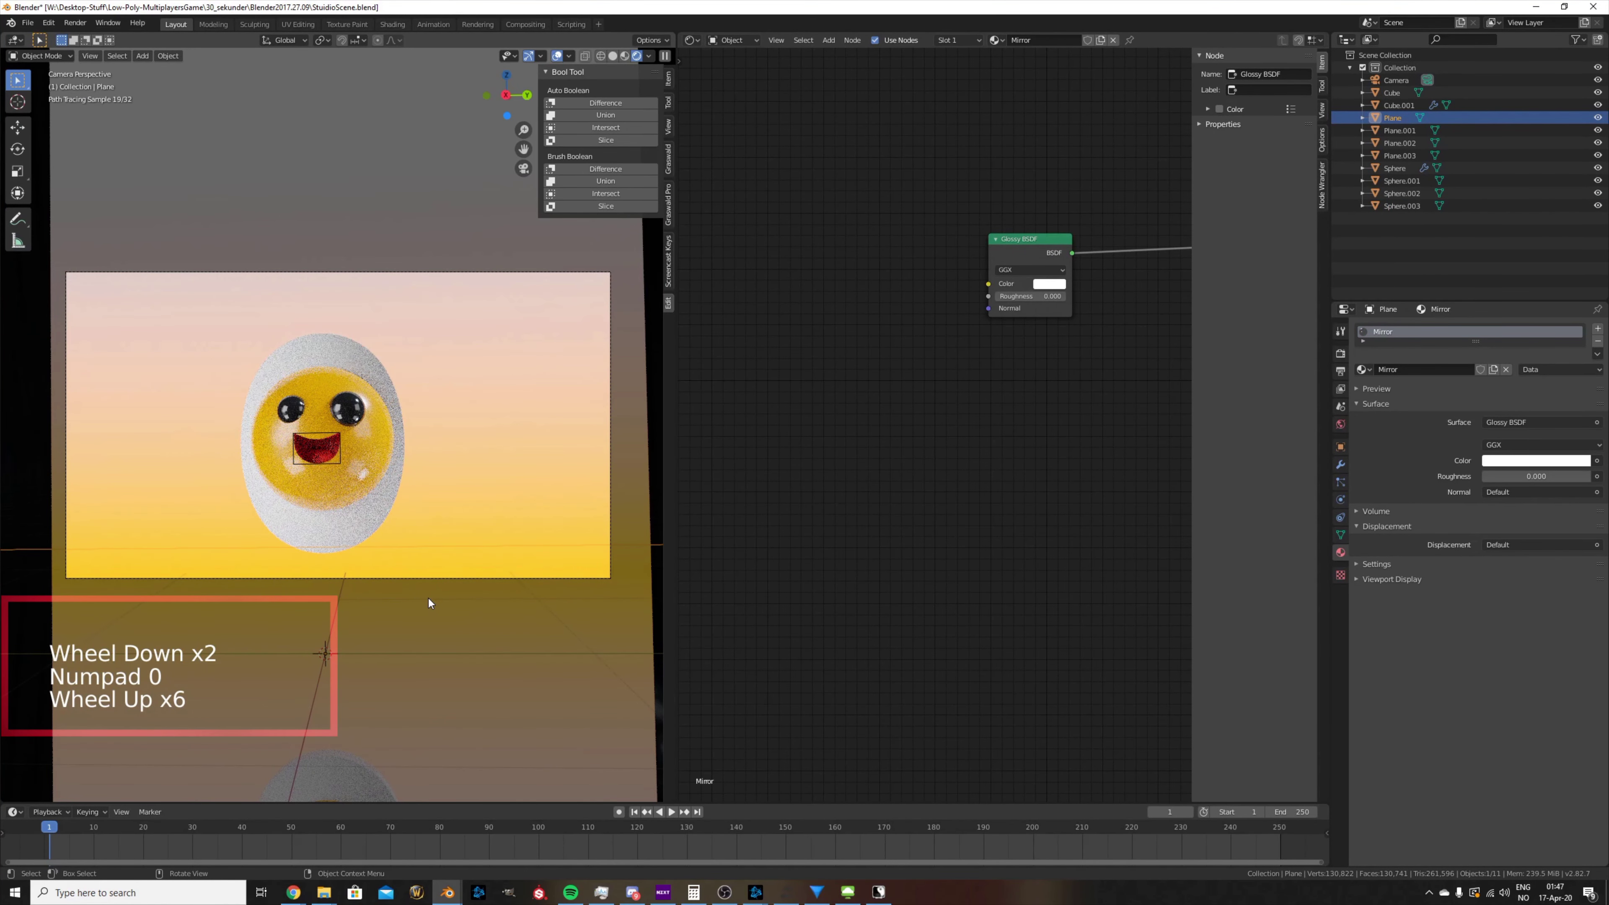
click(1341, 355)
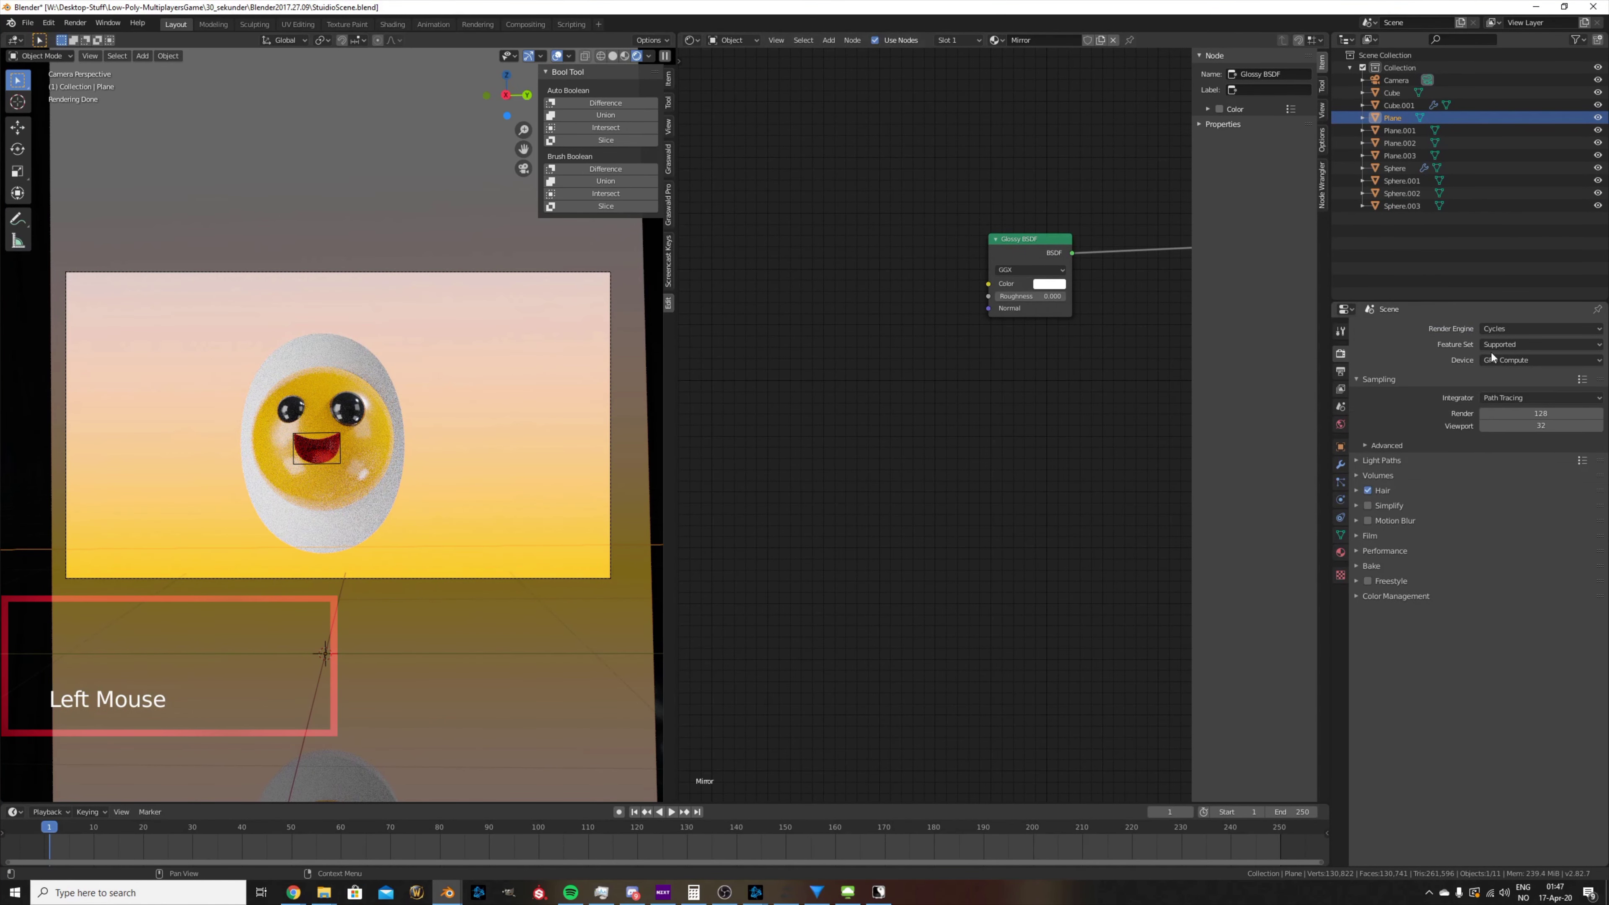
click(1519, 412)
text(500)
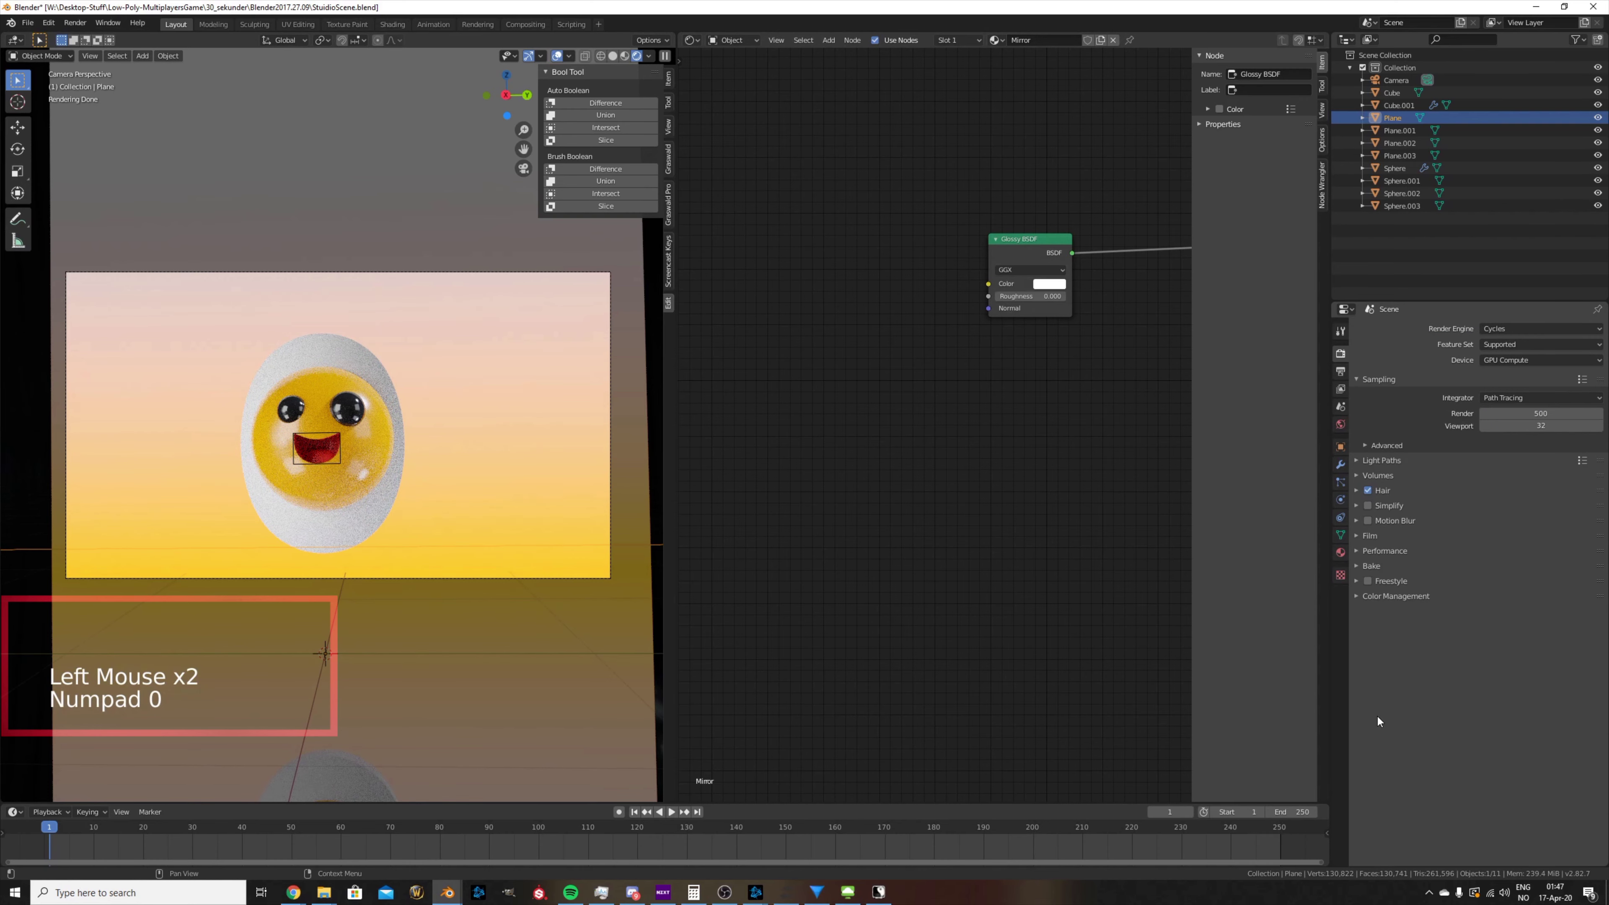
- Render the current frame and inspect the egg character in the render result
key(F12)
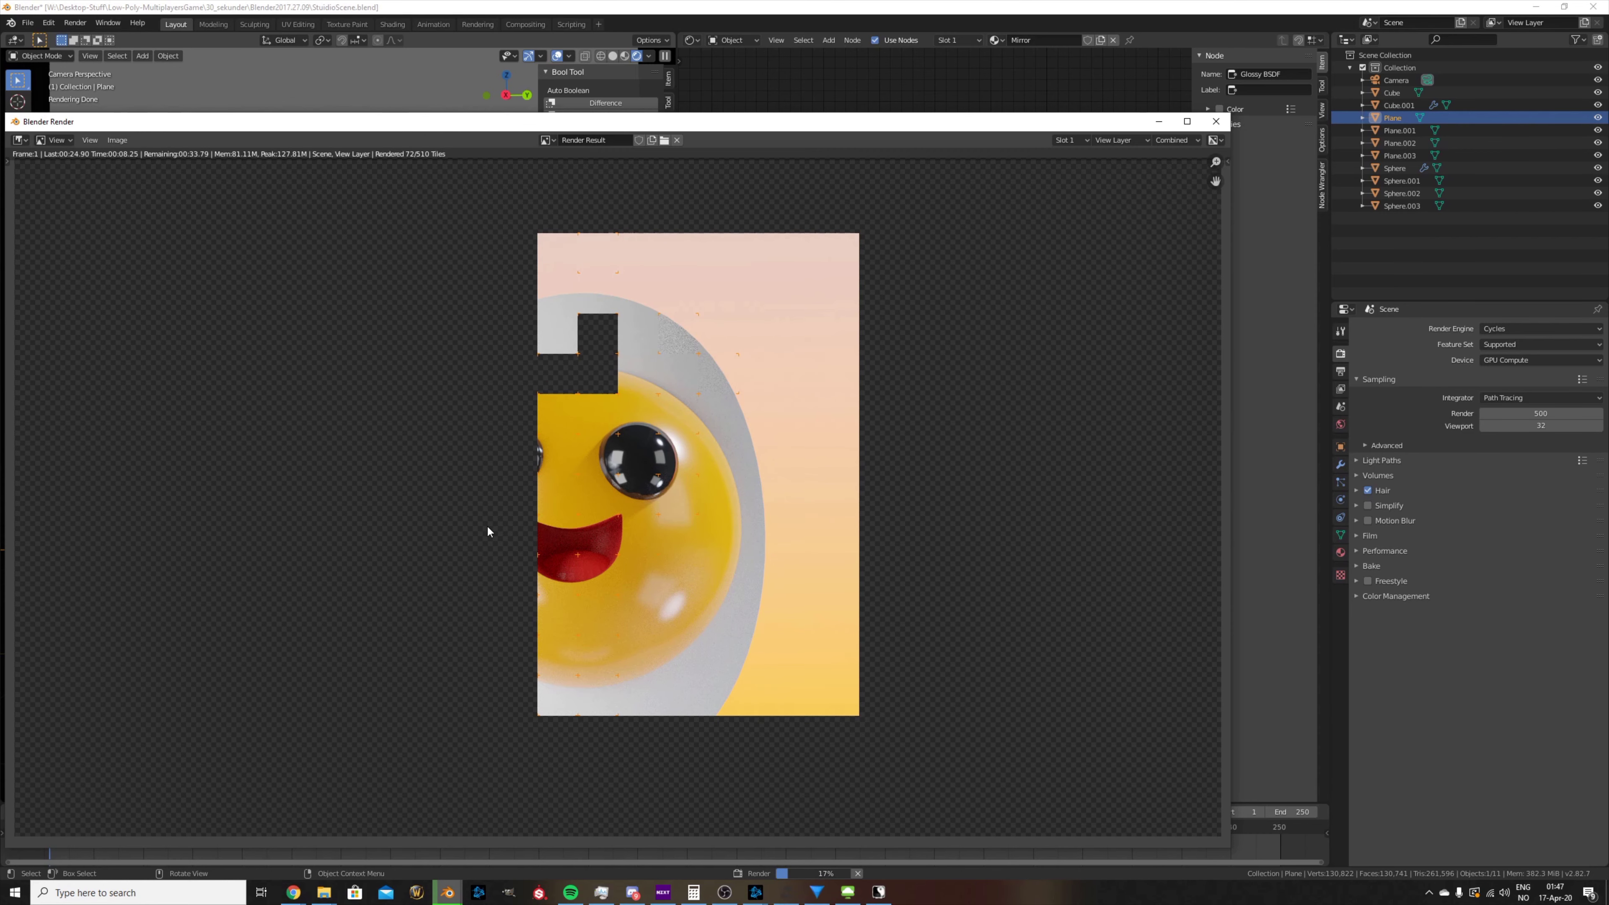
scroll(487, 525, down, 1)
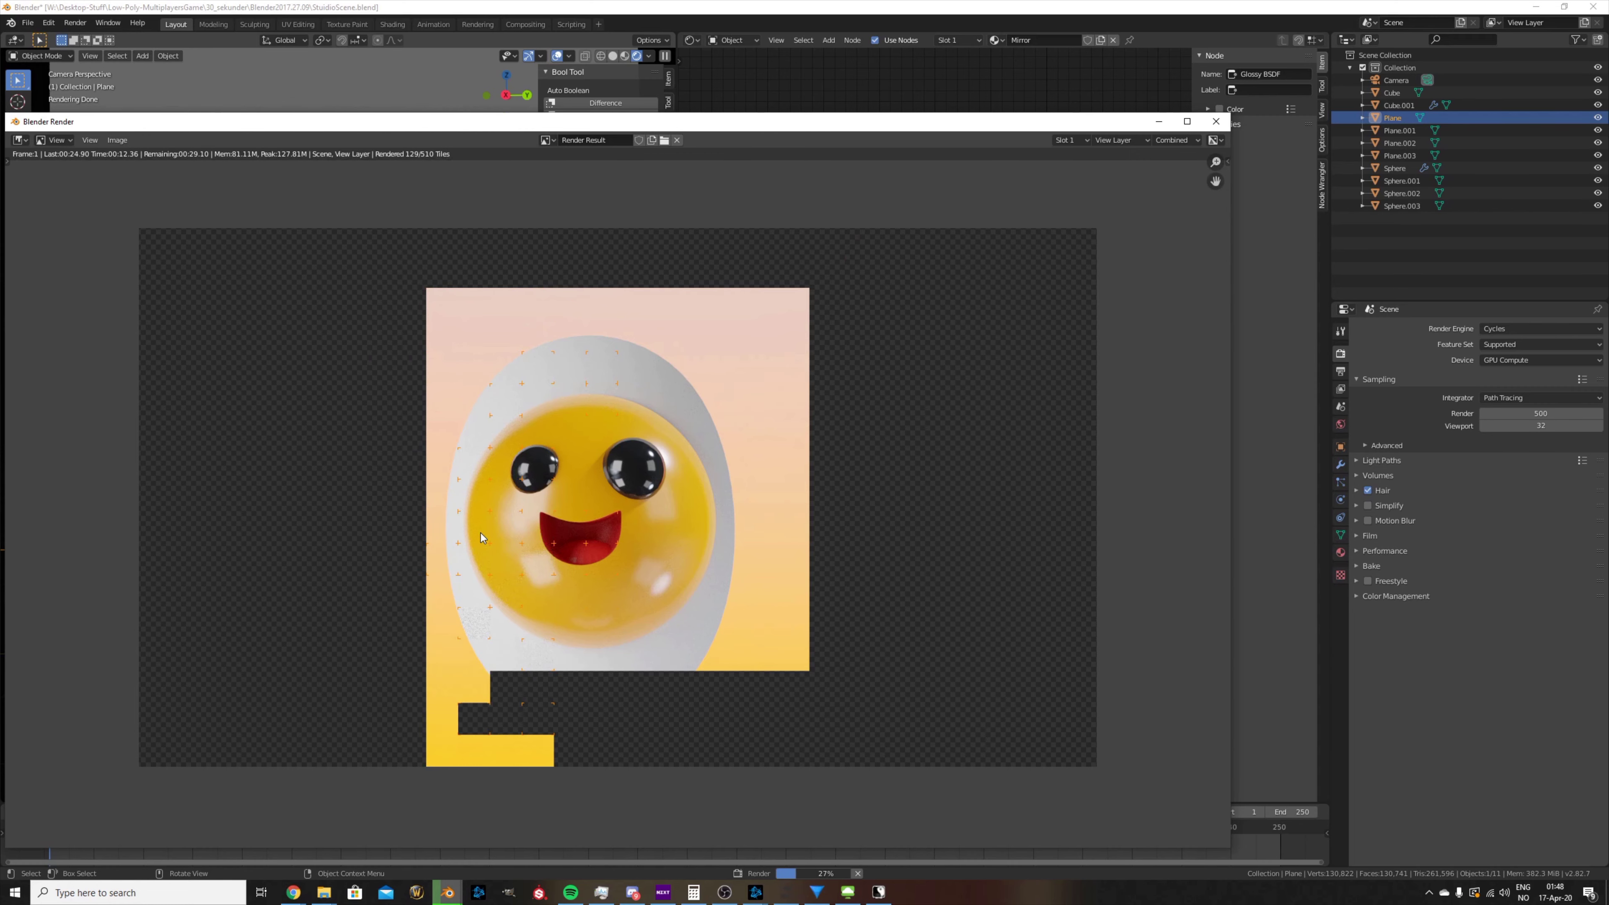
scroll(727, 556, up, 2)
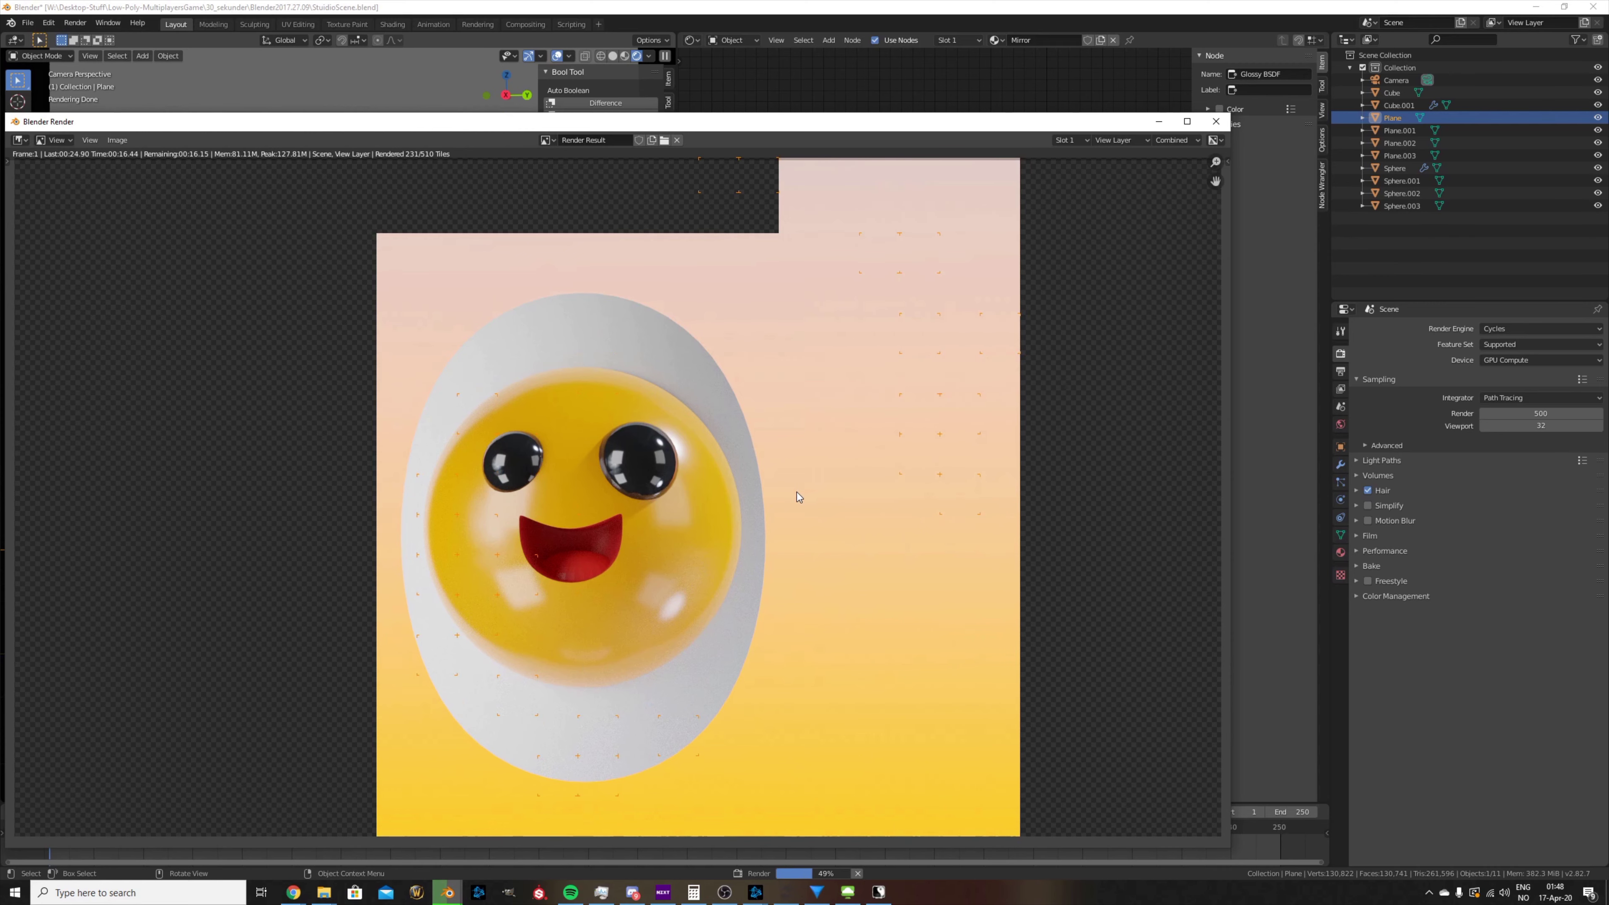
scroll(788, 507, down, 2)
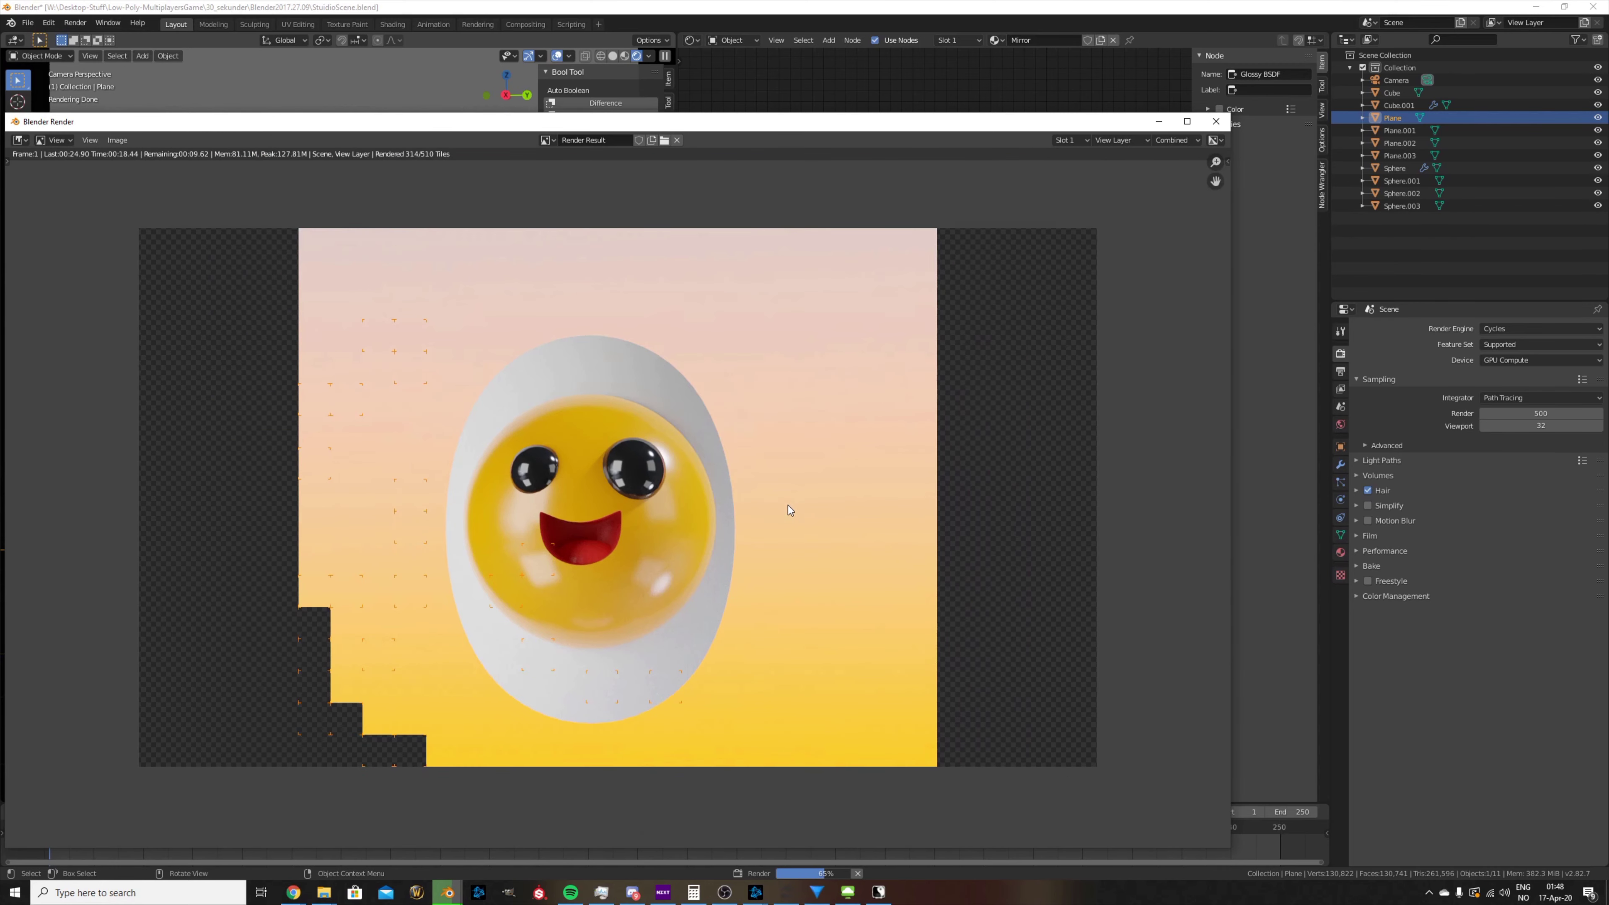